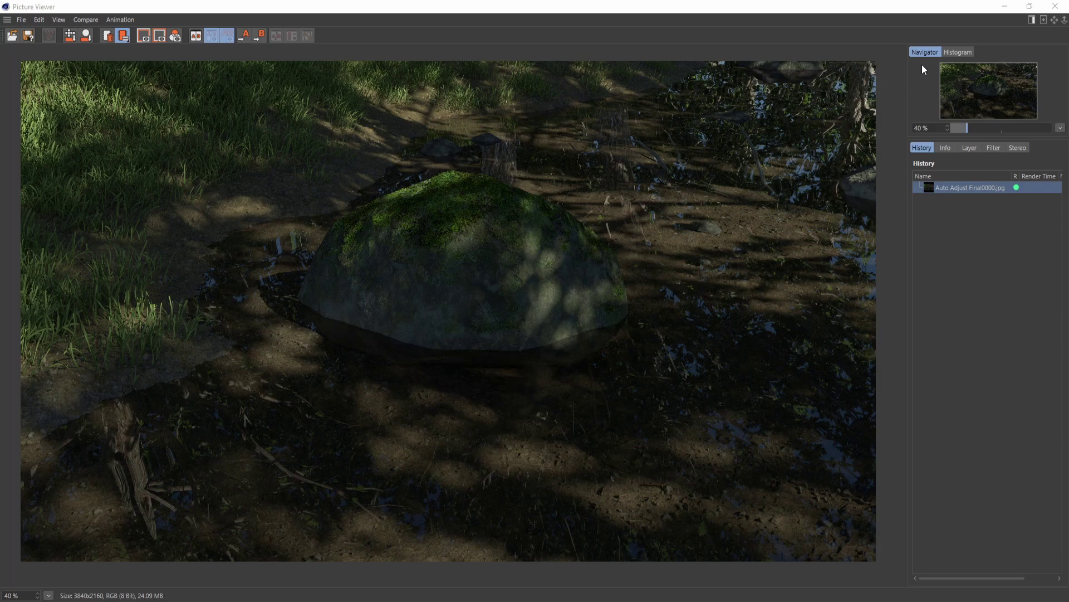
Put the reference render window away and select the Redshift Sky object in the scene.
click(1004, 6)
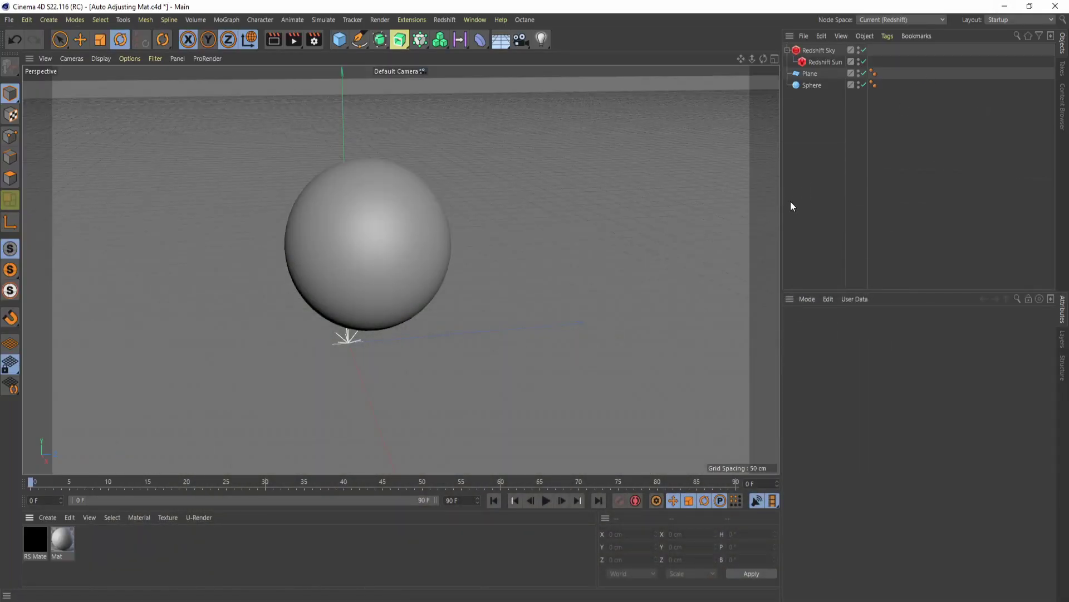
click(818, 51)
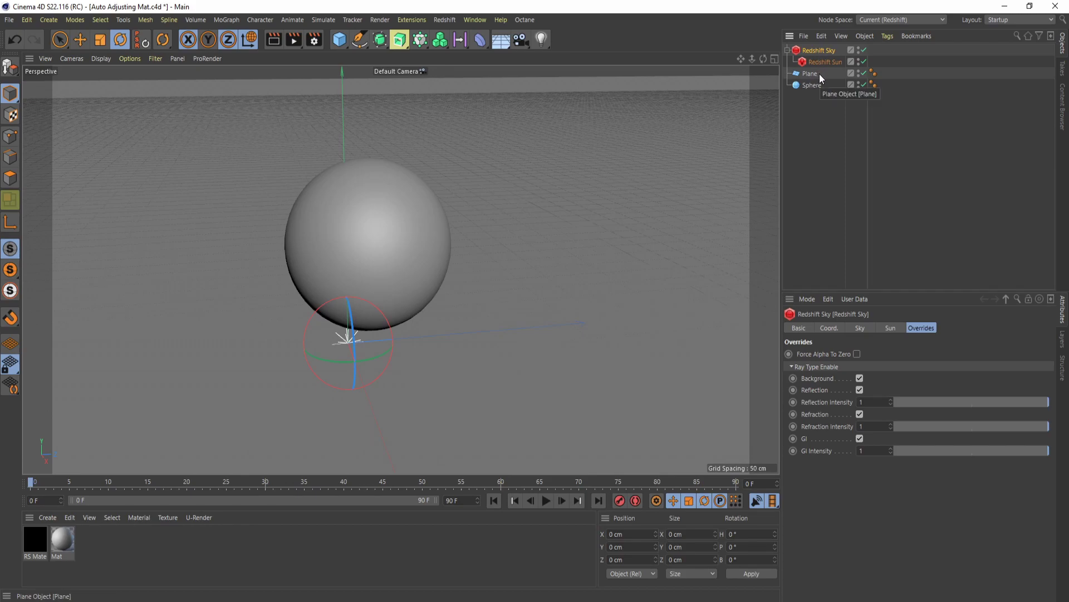
ctrl+drag(873, 73, 873, 85)
Create a new Redshift material and open its shader graph.
click(56, 516)
click(174, 412)
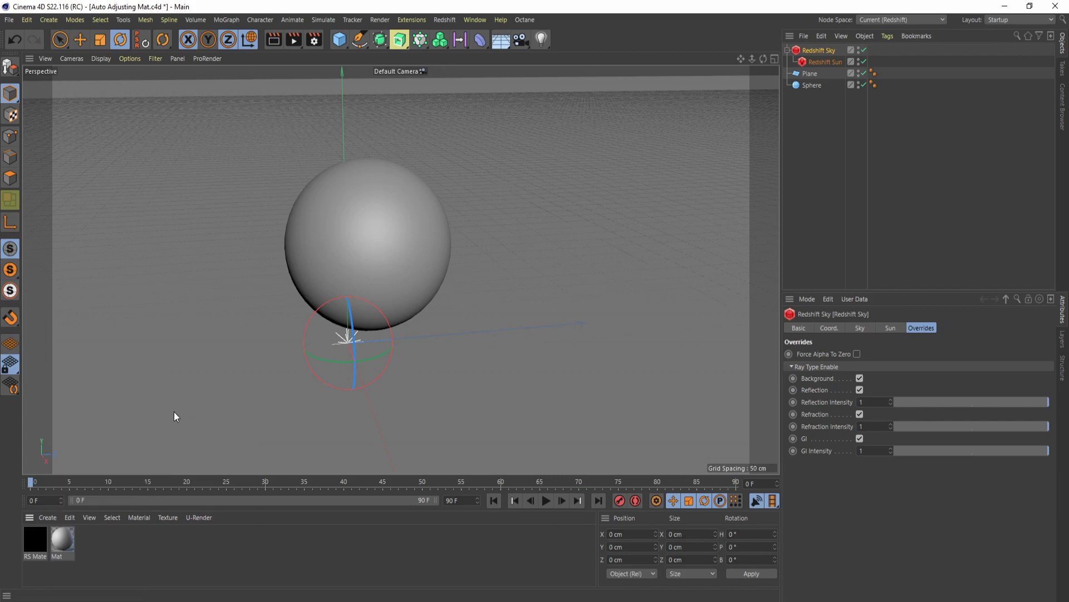
click(45, 516)
mouse_move(113, 415)
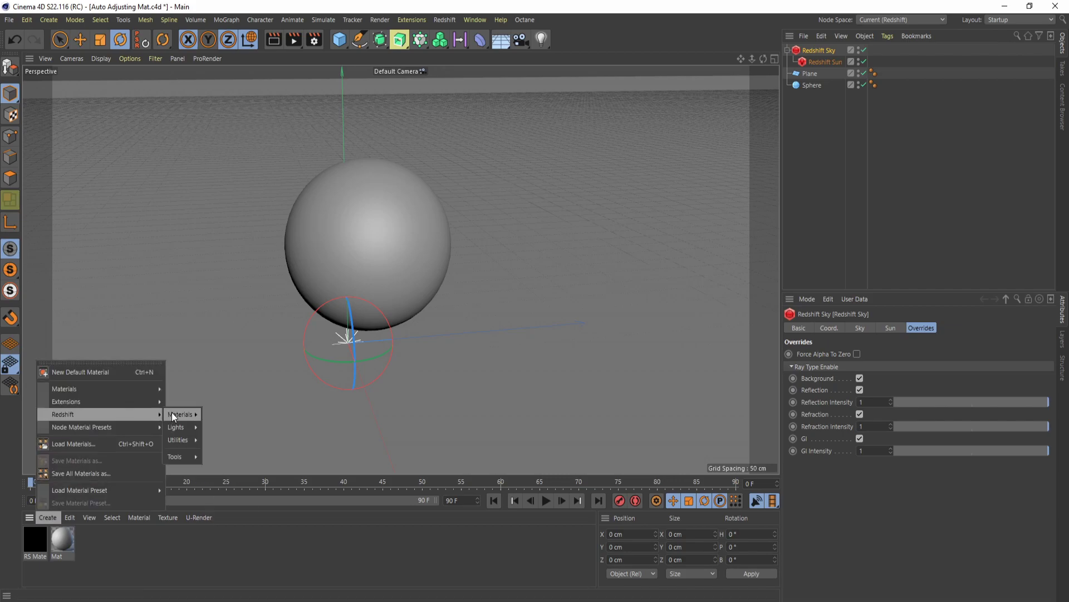
mouse_move(171, 413)
click(215, 415)
click(49, 536)
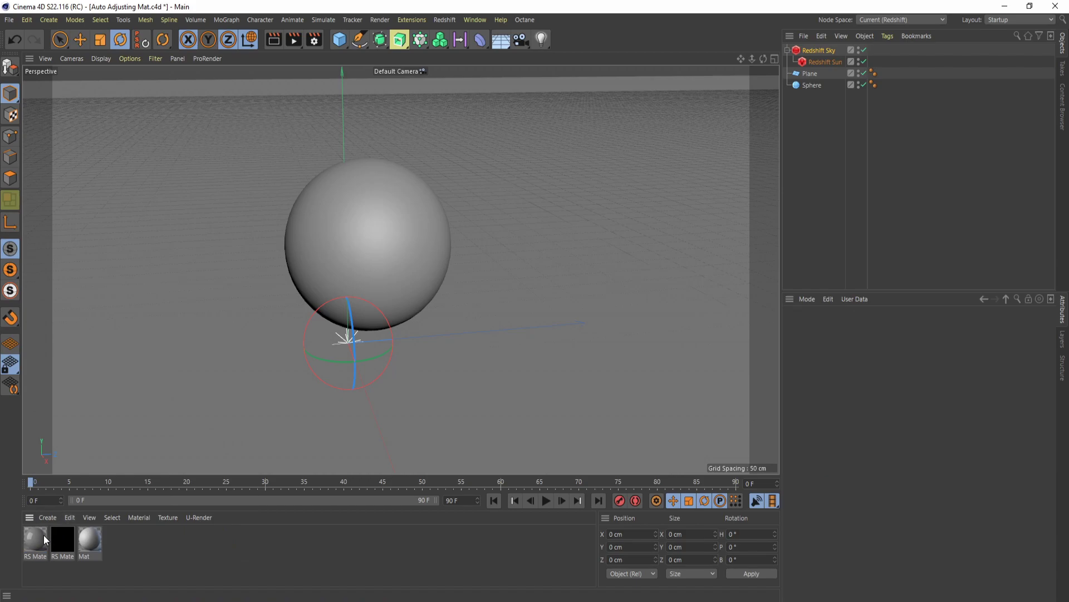
double_click(43, 535)
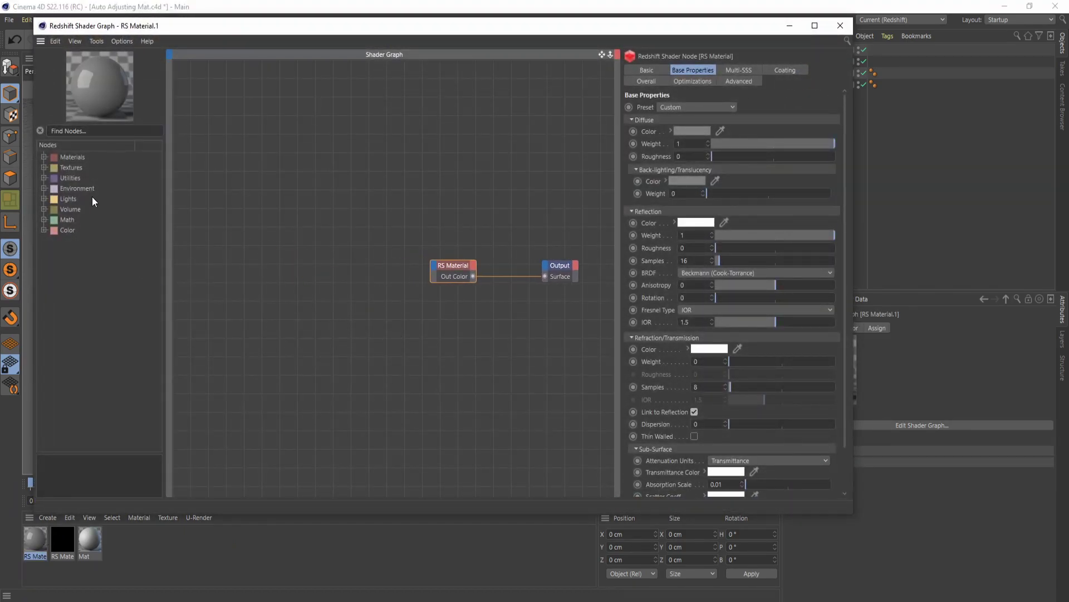
Add a State node to the shader graph, well clear of the RS Material node.
click(100, 132)
text(sta)
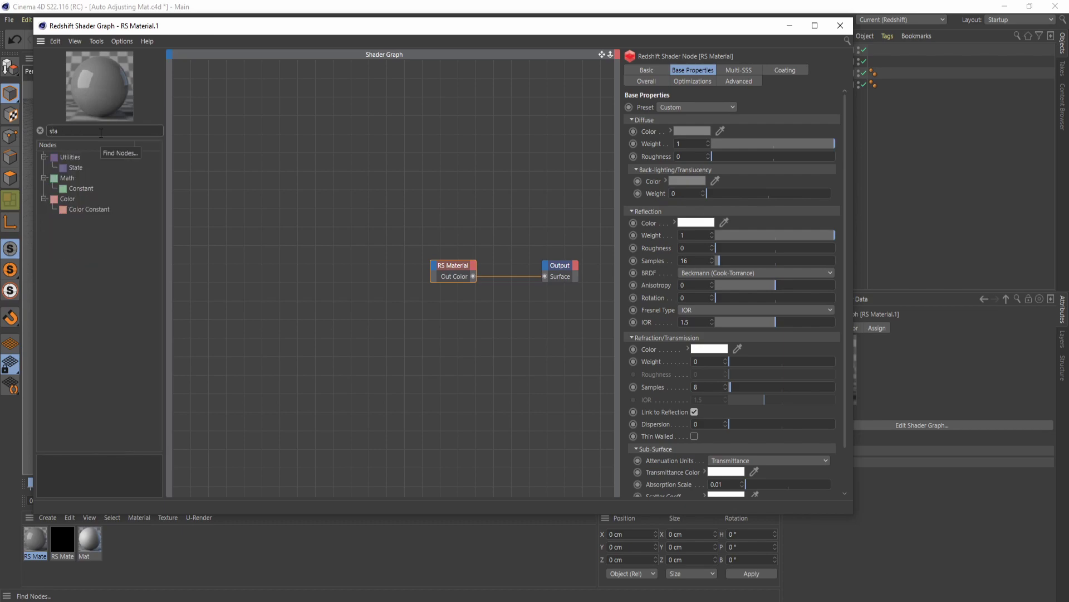
drag(75, 168, 219, 294)
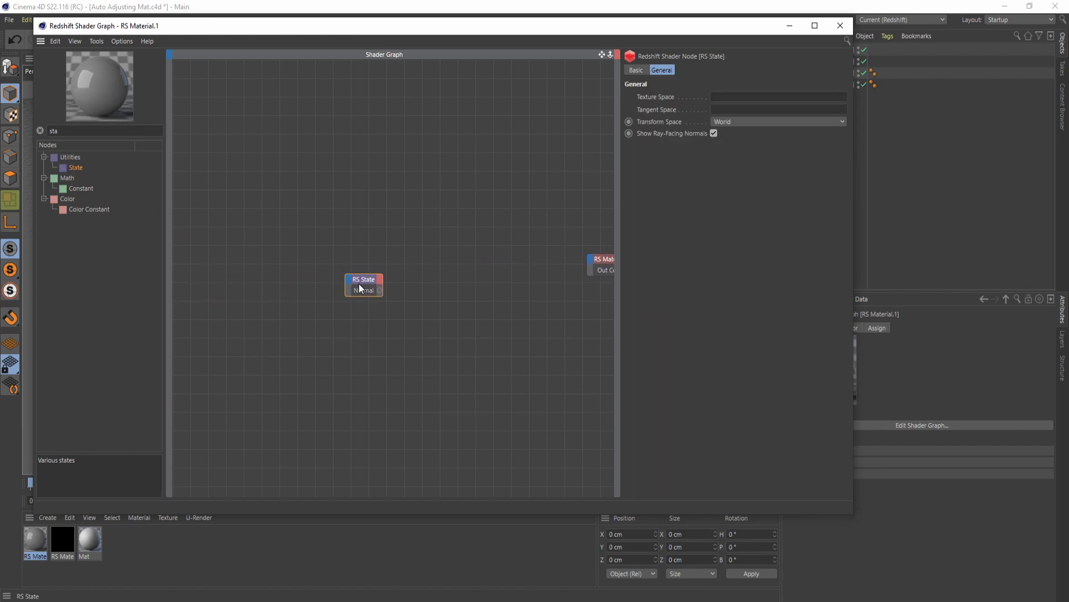
click(296, 295)
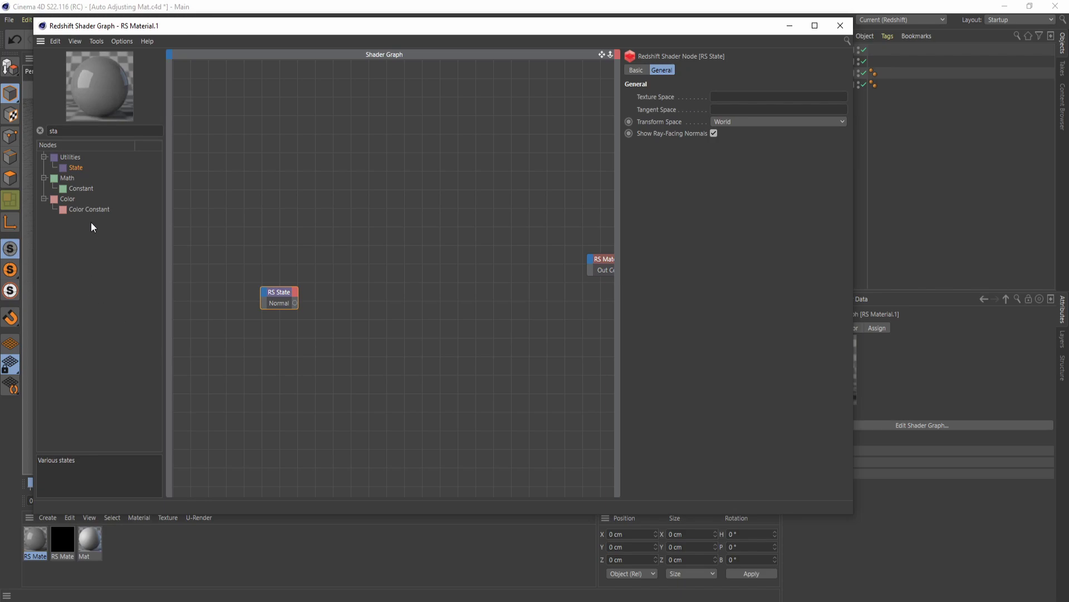
Add a Vector Change Range node and connect the State node's Normal output to its Input.
double_click(57, 130)
text(ch)
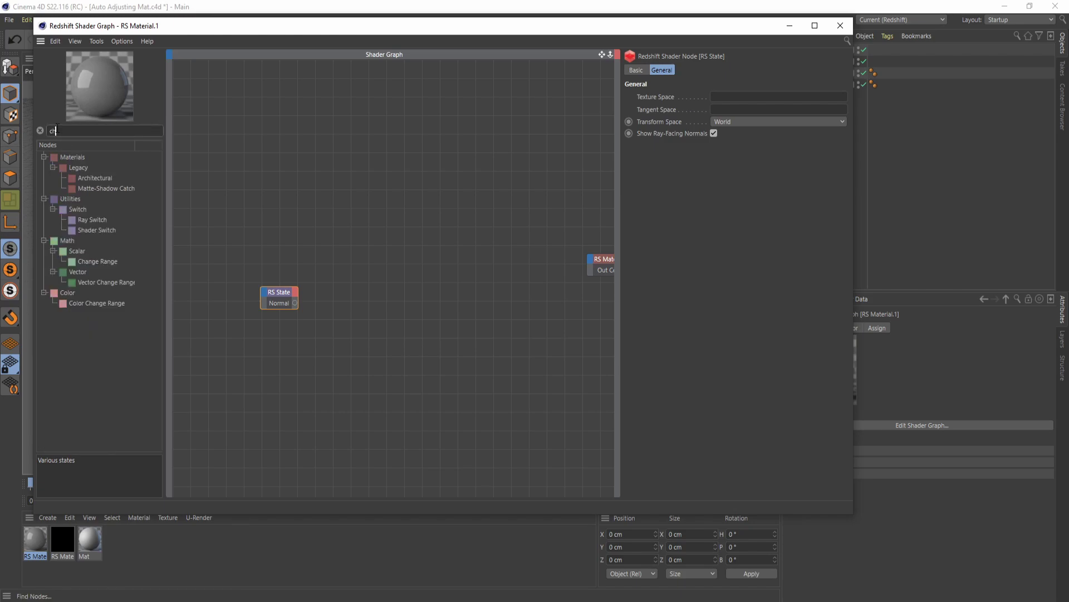
text(ang)
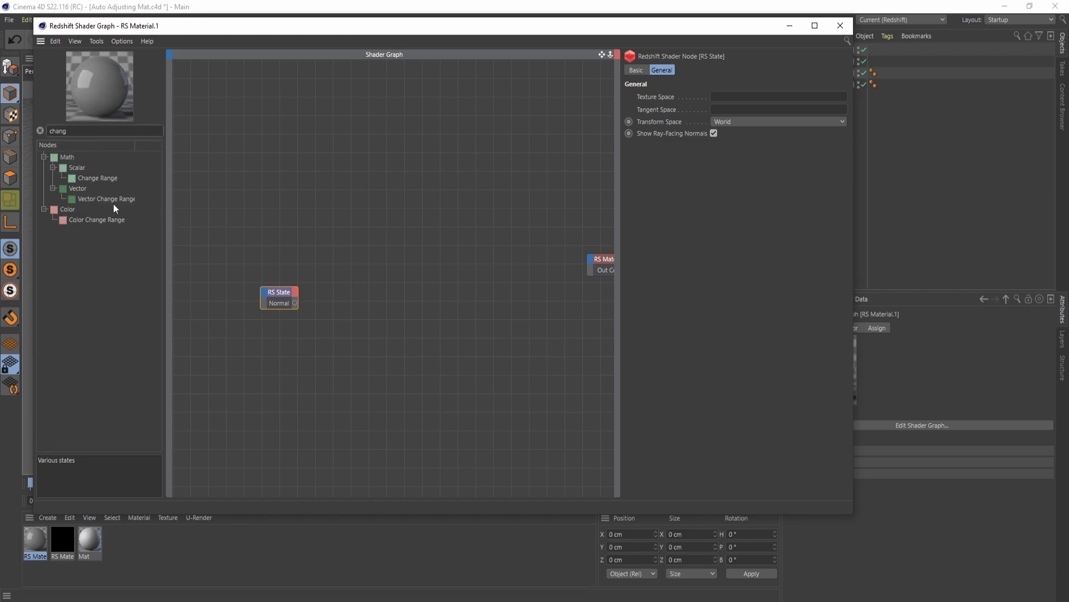
drag(106, 199, 359, 293)
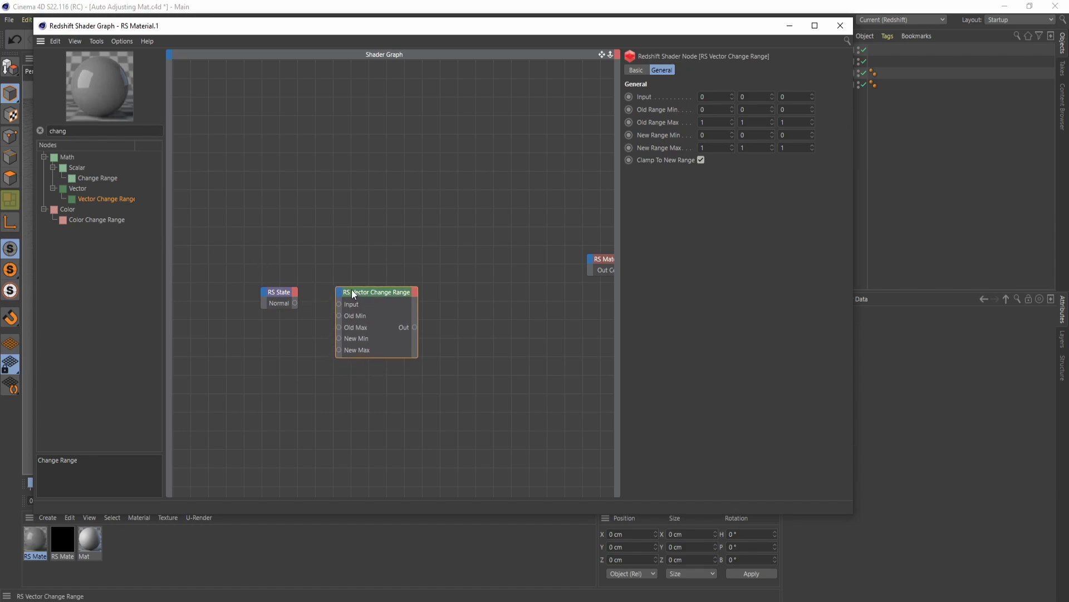
drag(295, 303, 338, 304)
Set the Vector Change Range node's Old Range Min to -1, -1, -1.
click(710, 113)
text(-1)
key(Tab)
text(-1)
key(Tab)
text(-1)
Move the State and Vector Change Range nodes together, farther from the RS Material node, to free up space.
drag(245, 263, 362, 337)
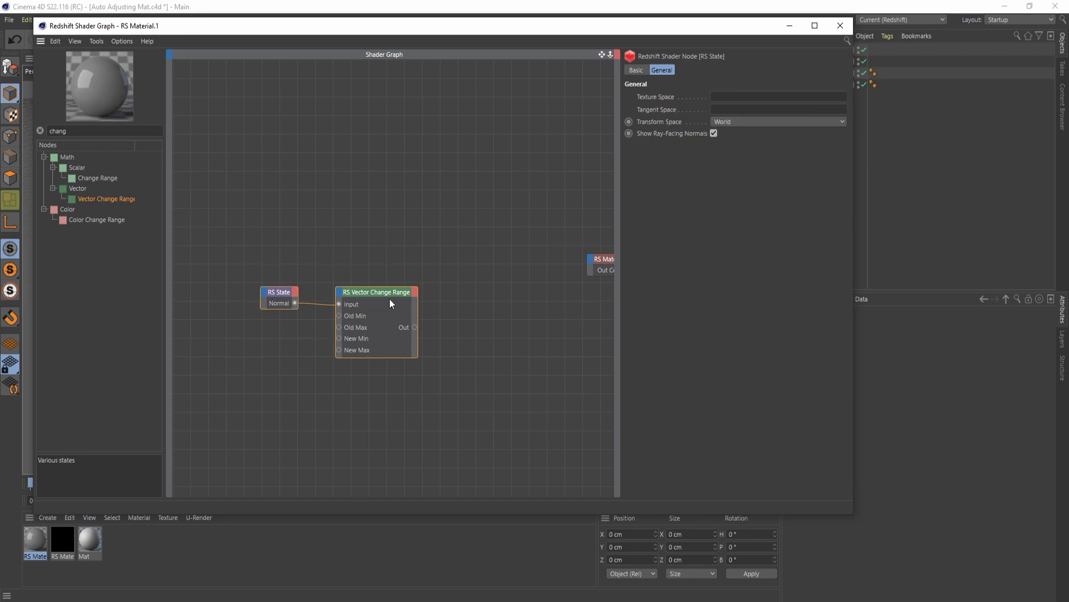
drag(390, 304, 322, 300)
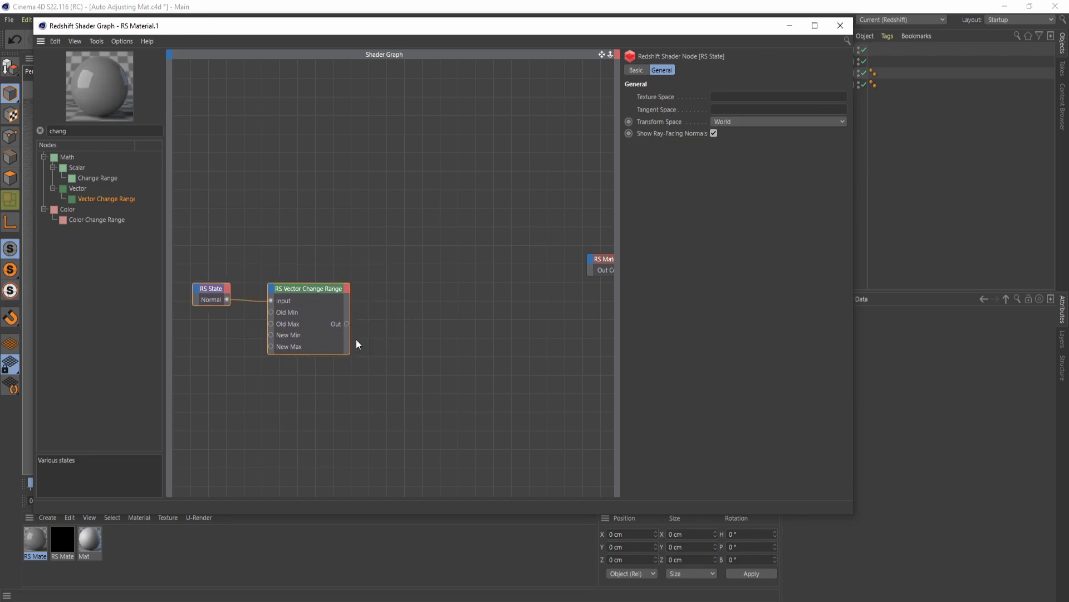
click(396, 319)
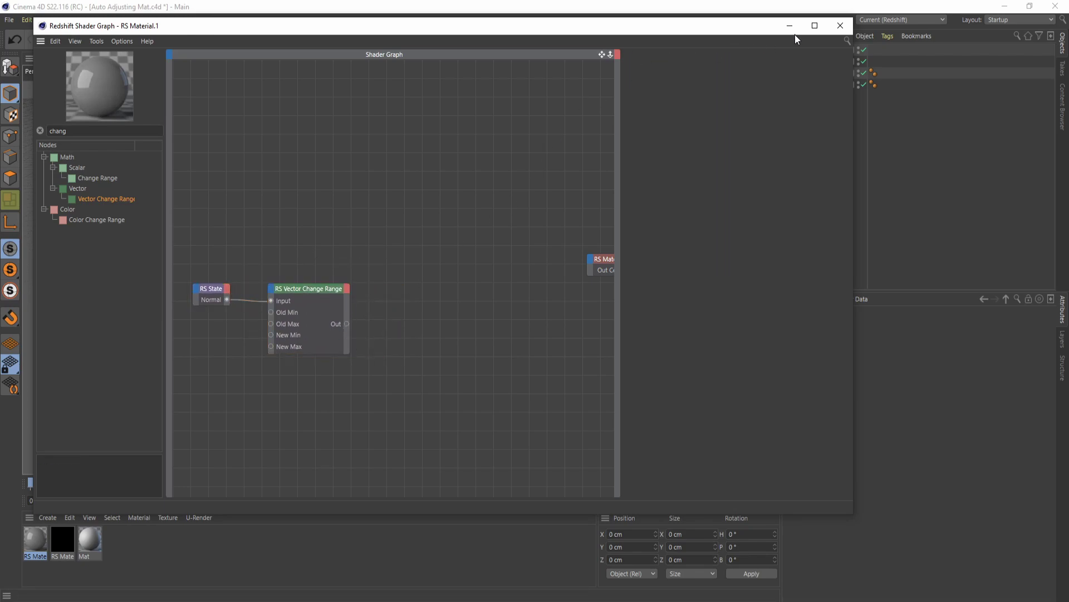
Return to the viewport, select the sphere with the Move tool and examine its axes up close.
click(841, 26)
click(396, 246)
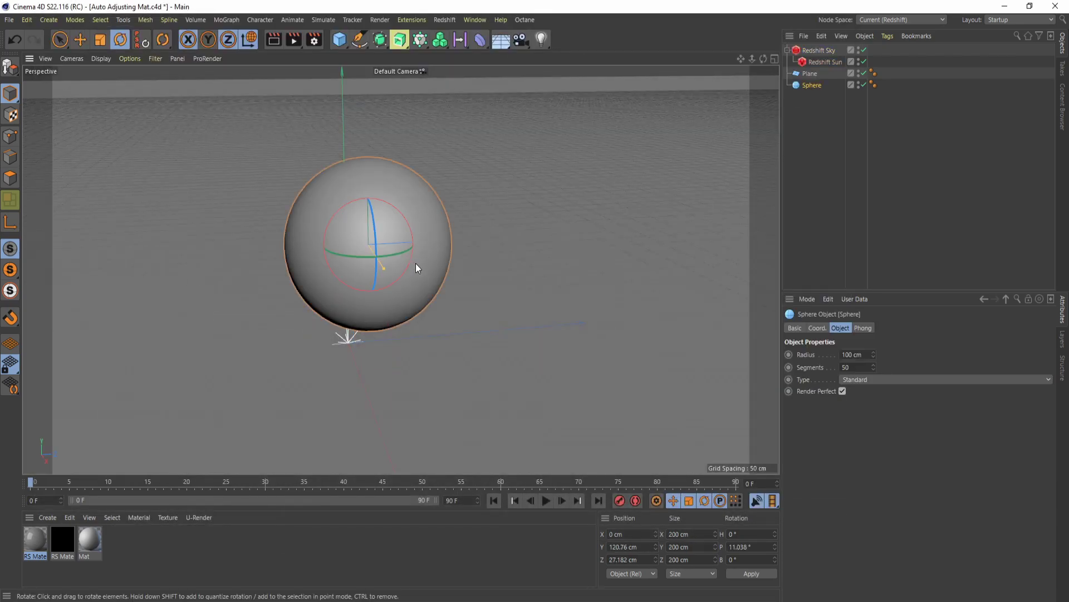
key(e)
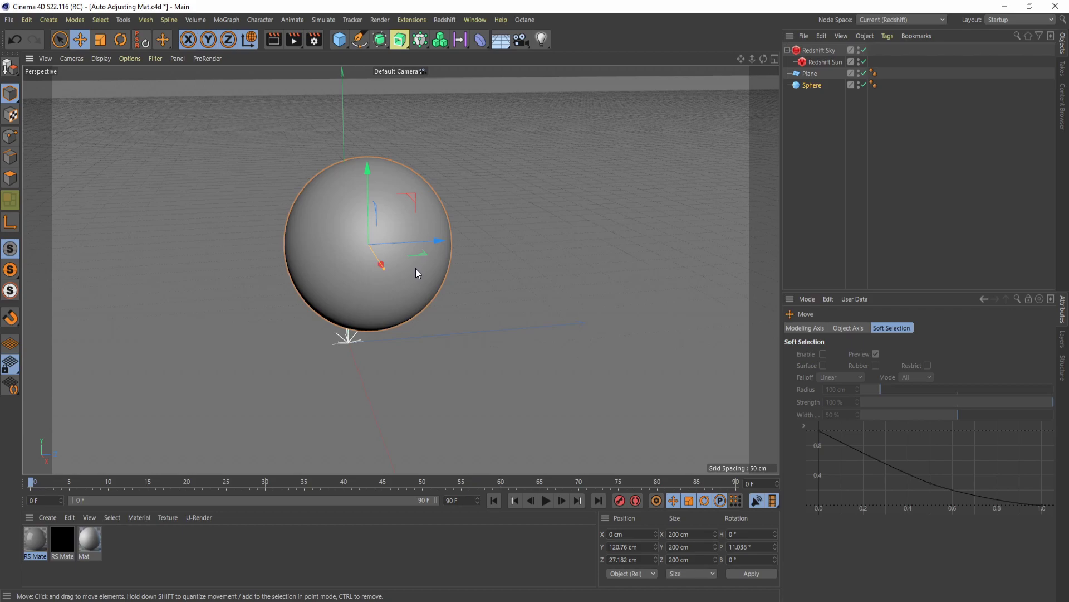
key(o)
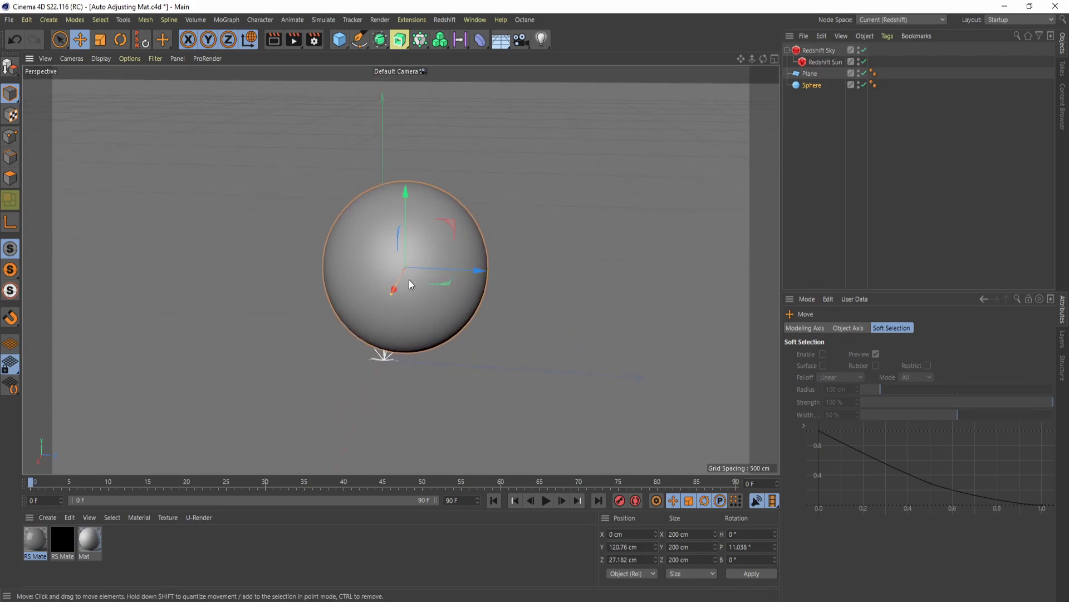
scroll(463, 281, up, 3)
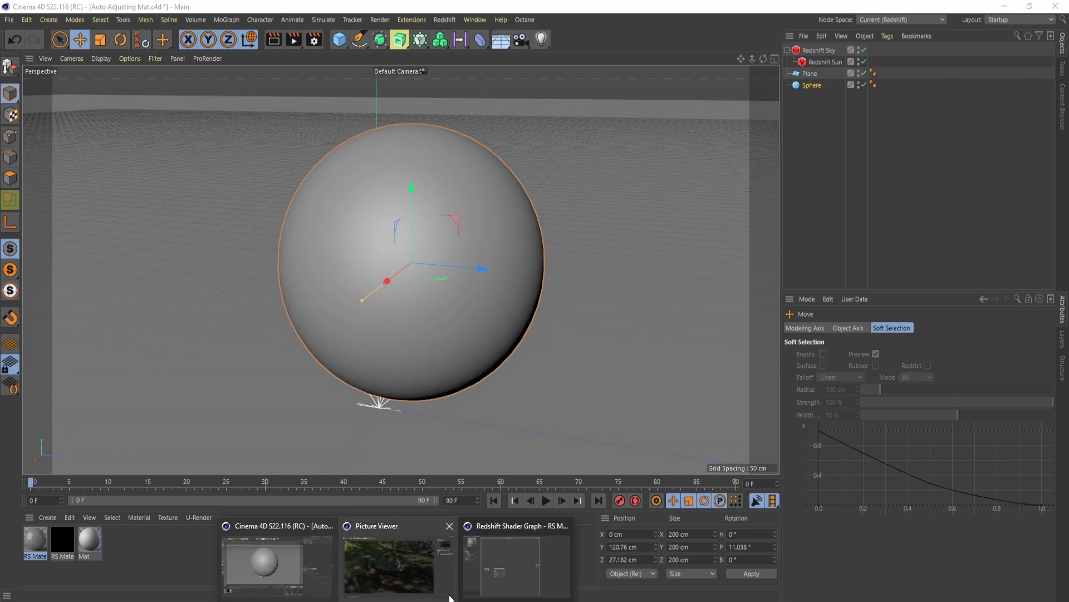
Reopen the shader graph, add a Color Splitter node and feed it the Vector Change Range output.
click(462, 554)
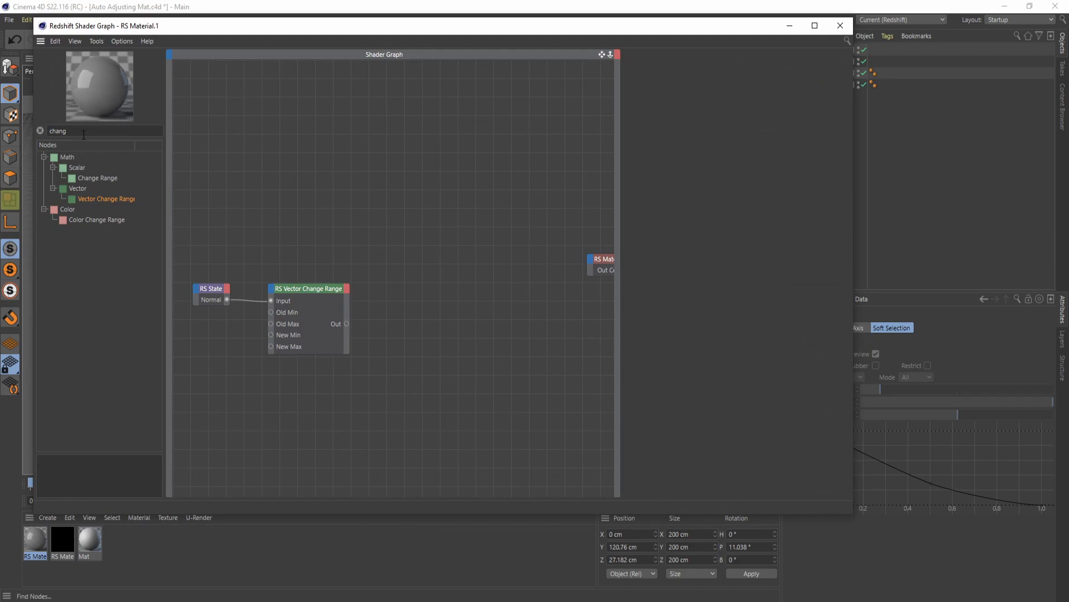
click(50, 130)
text(spl)
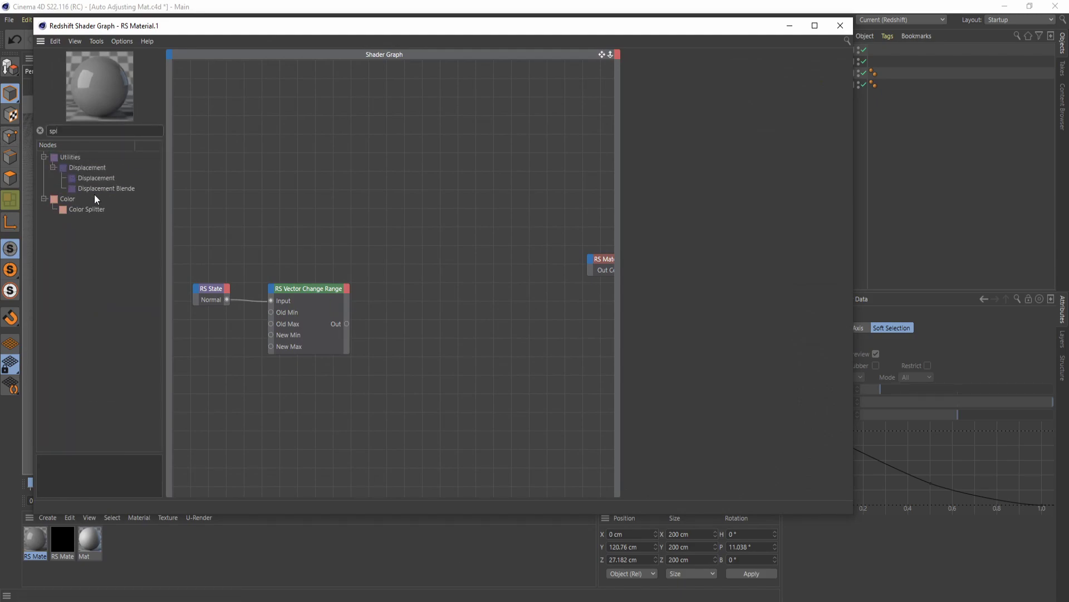
drag(87, 209, 388, 343)
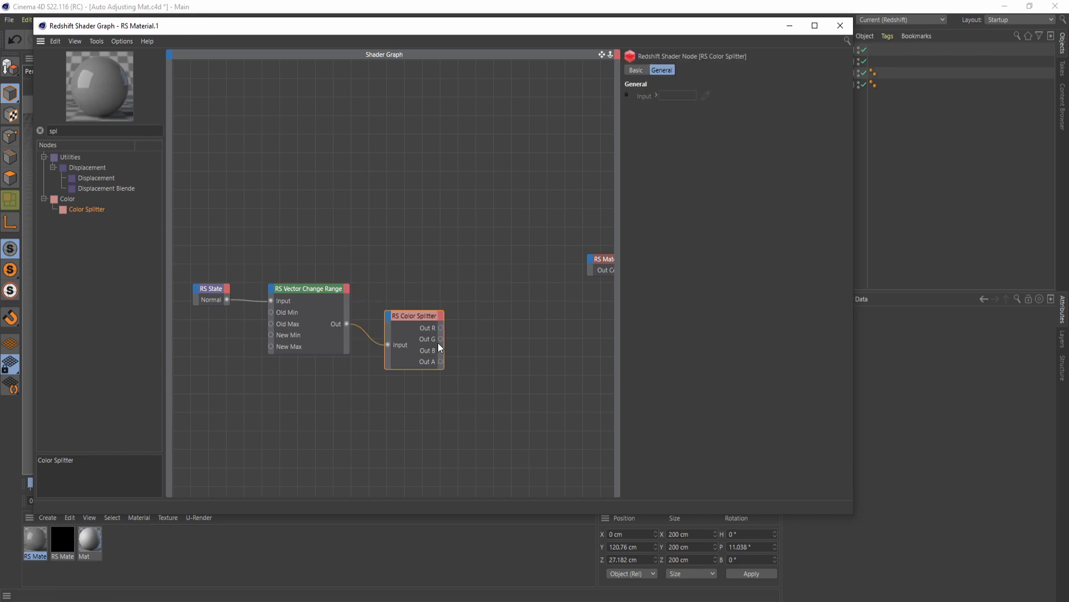
Shift the State, Vector Change Range and Color Splitter nodes together to make room for another node.
drag(186, 258, 390, 387)
drag(411, 315, 359, 294)
click(398, 333)
click(352, 309)
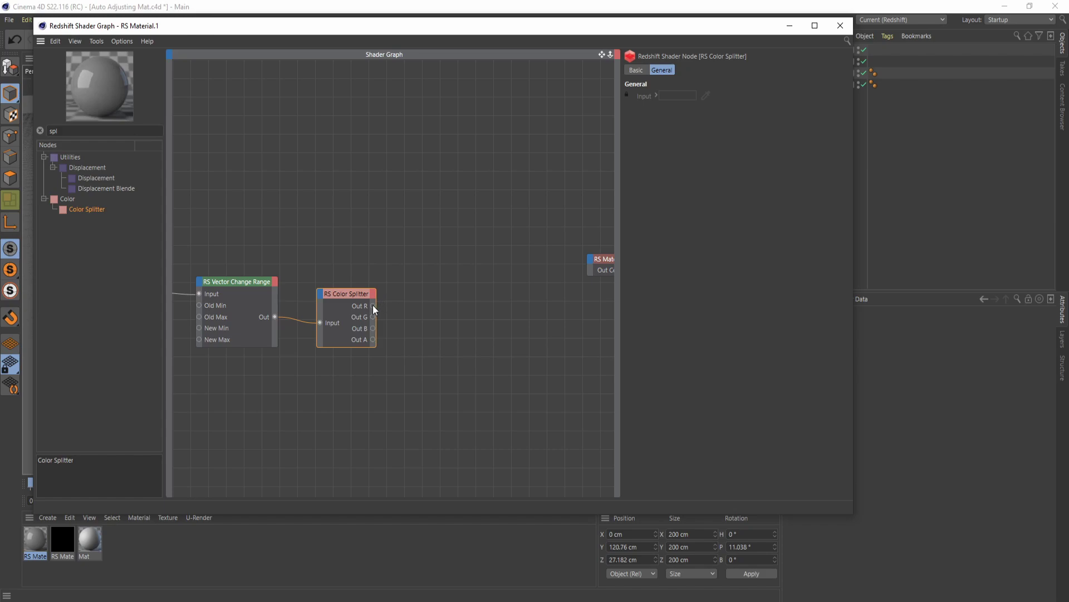
Add a Ramp node and connect the Color Splitter's Out G to its Input.
click(433, 330)
key(BackSpace)
key(BackSpace)
key(BackSpace)
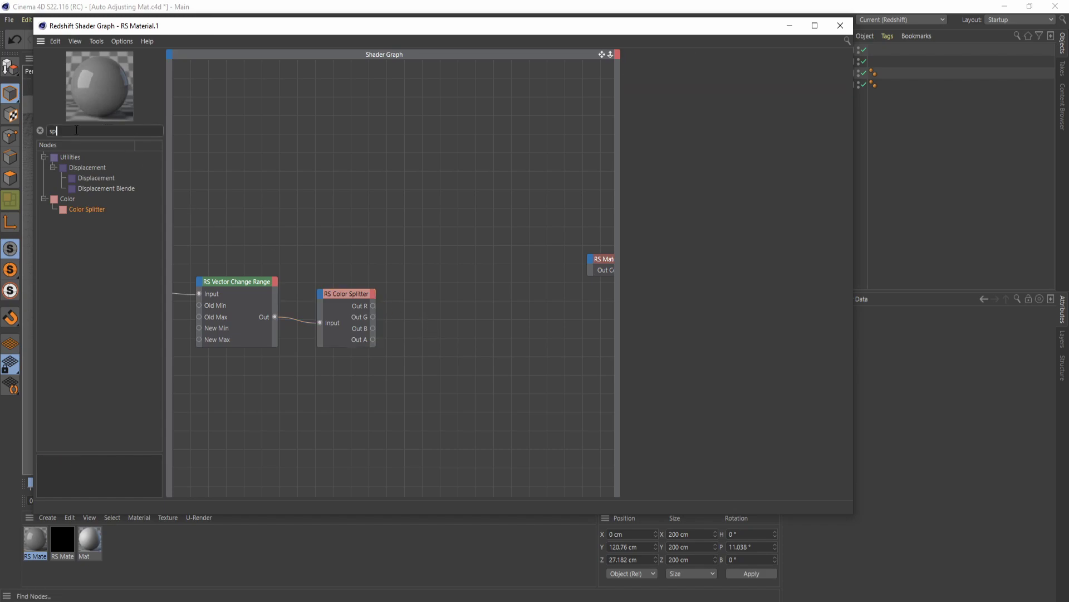
text(ram)
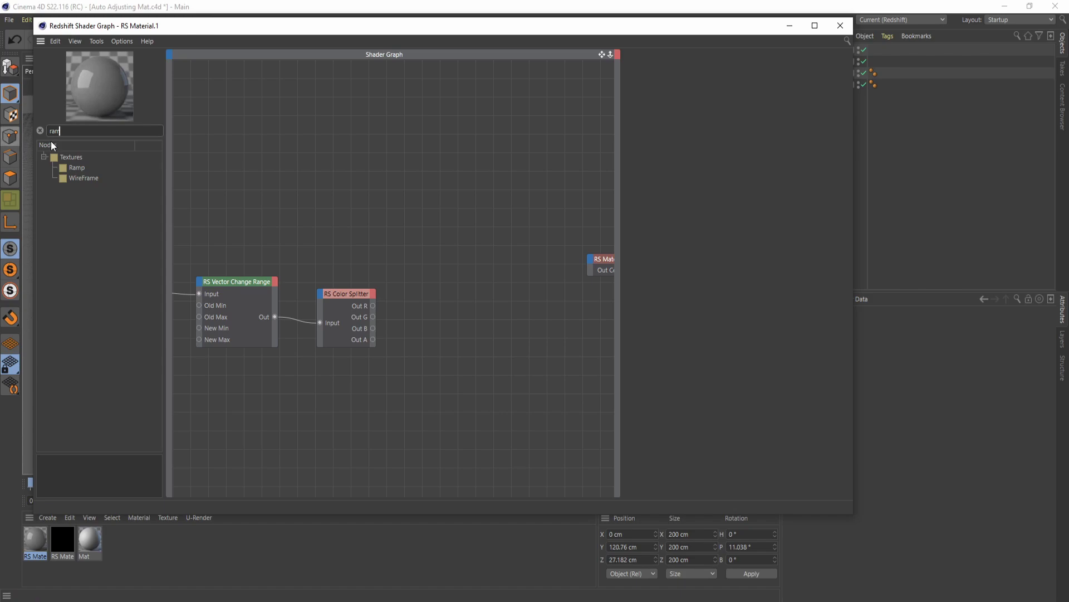
drag(76, 171, 452, 321)
click(460, 321)
scroll(296, 394, down, 2)
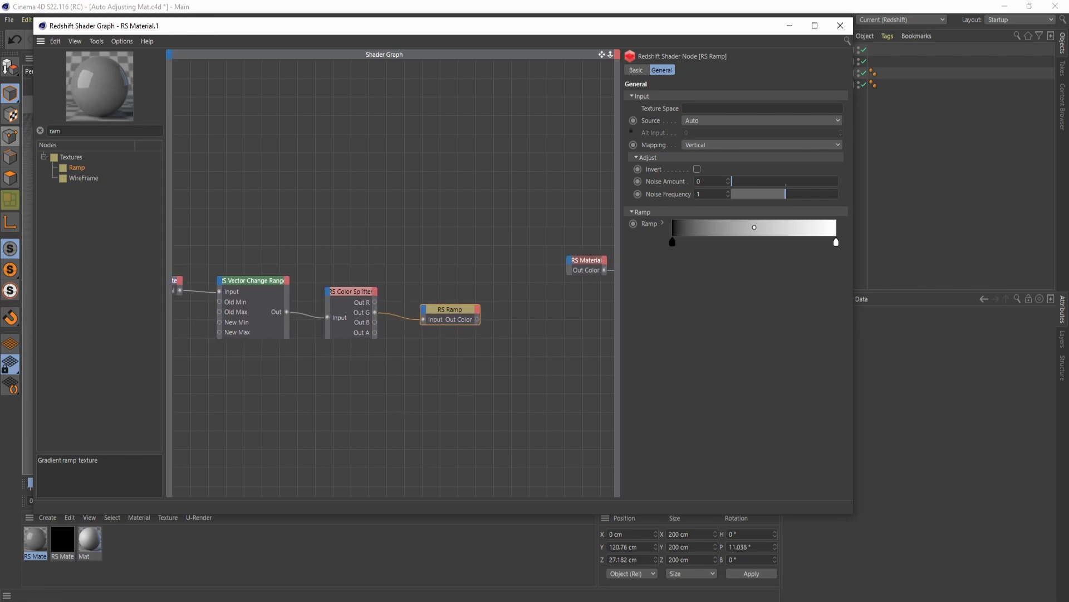
Move the whole chain from the State node to the Ramp node as a group within the graph.
drag(223, 256, 459, 355)
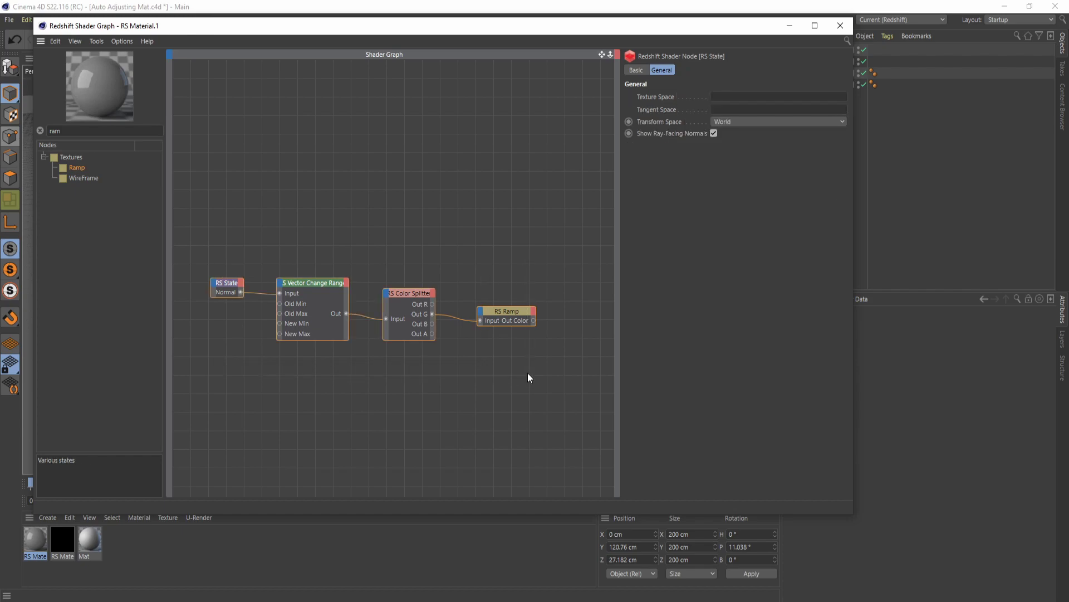
drag(517, 309, 481, 316)
click(451, 377)
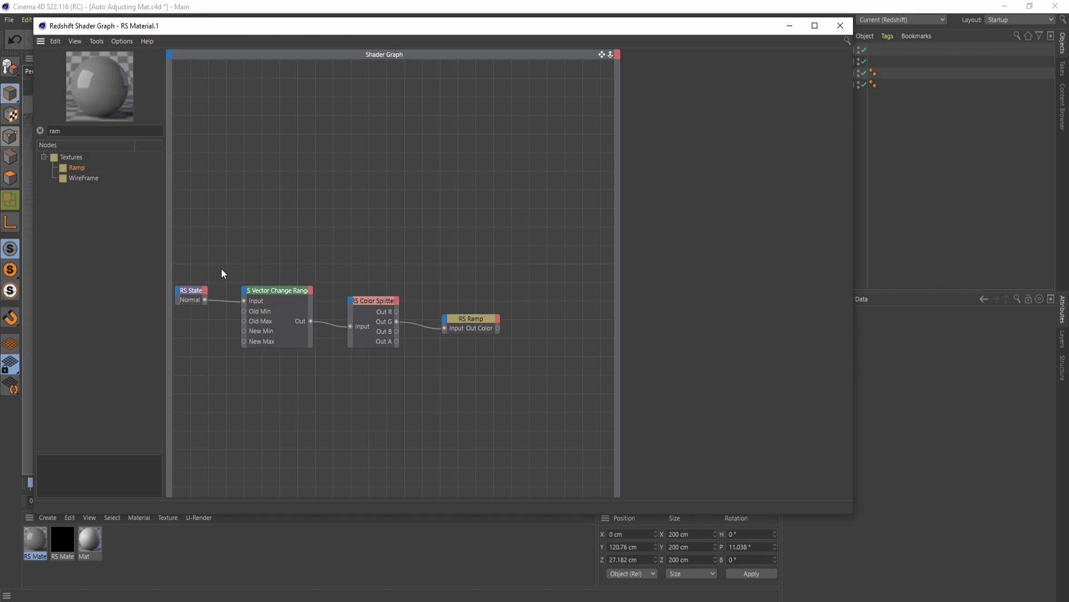
Add a Material Blender node above the Ramp node in the shader graph.
key(ctrl+f)
text(mater)
drag(100, 178, 573, 198)
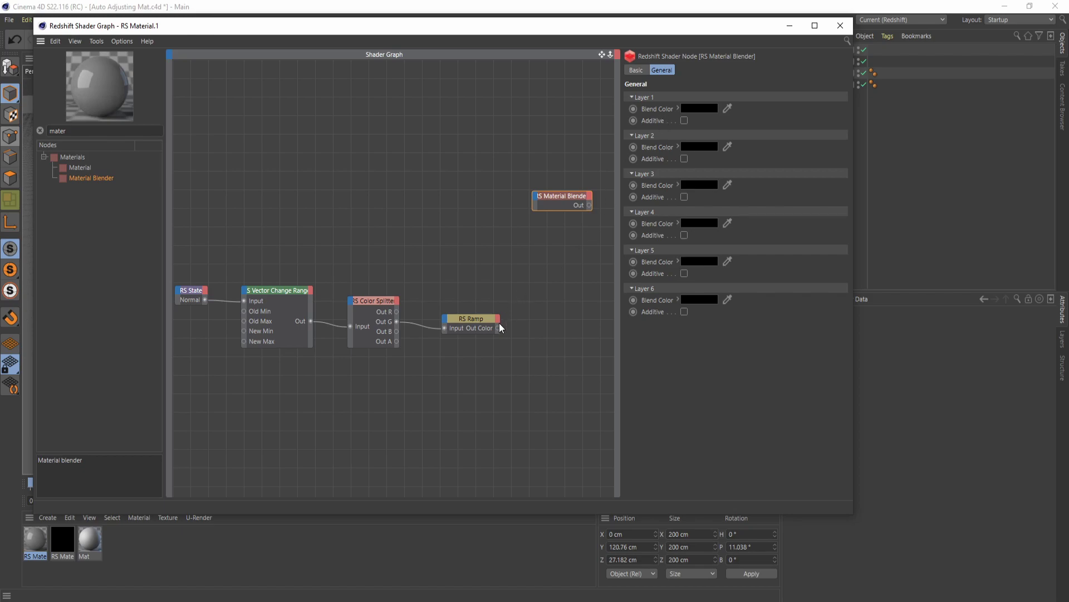
drag(498, 328, 536, 196)
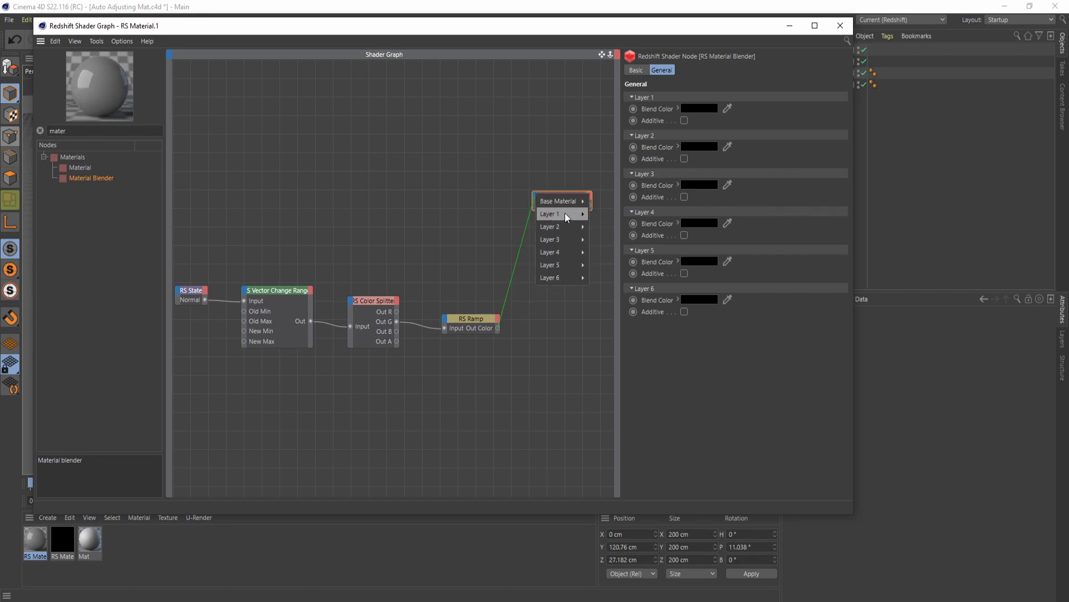
mouse_move(565, 213)
click(499, 352)
Connect the Ramp node's Out Color directly to the Output node's Surface input.
scroll(516, 345, down, 3)
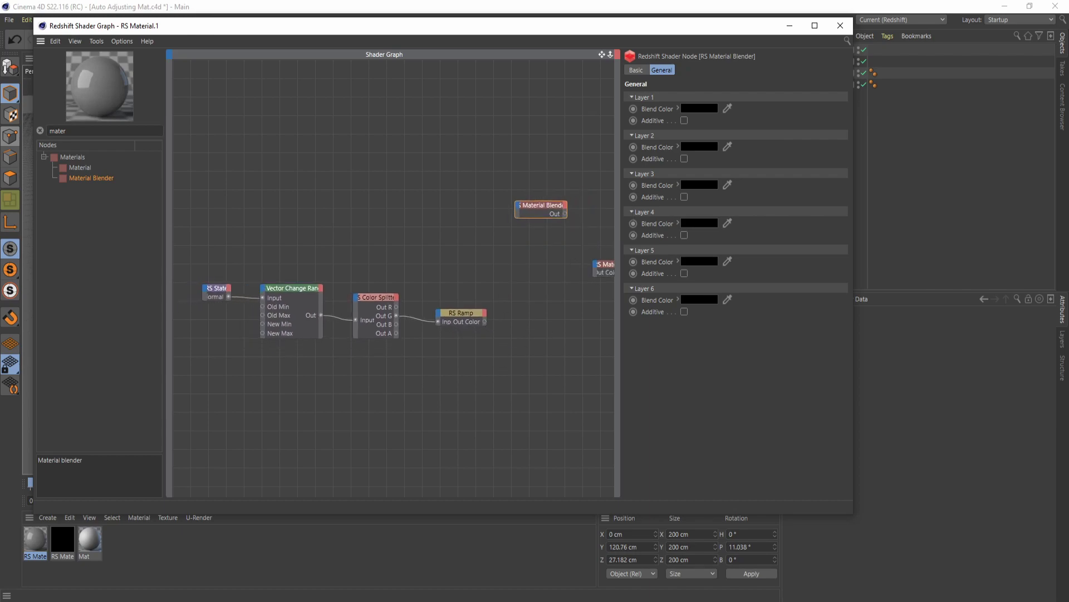
middle_drag(515, 337, 429, 329)
scroll(453, 306, up, 3)
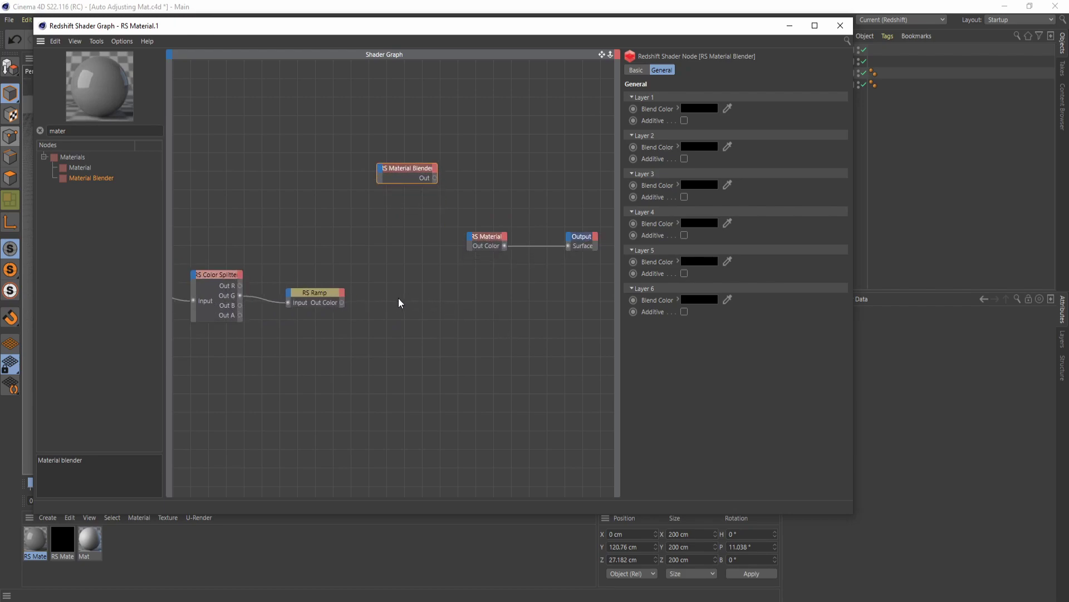
click(342, 300)
drag(342, 302, 569, 246)
Apply the new material to the sphere and start an interactive render in Redshift RenderView.
click(844, 25)
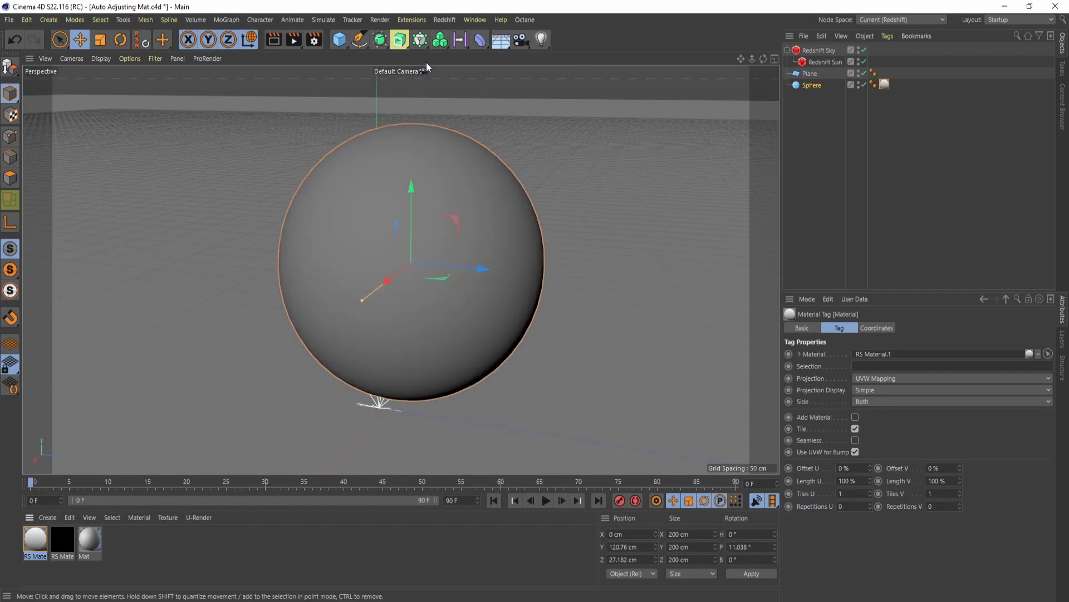
click(441, 20)
click(508, 118)
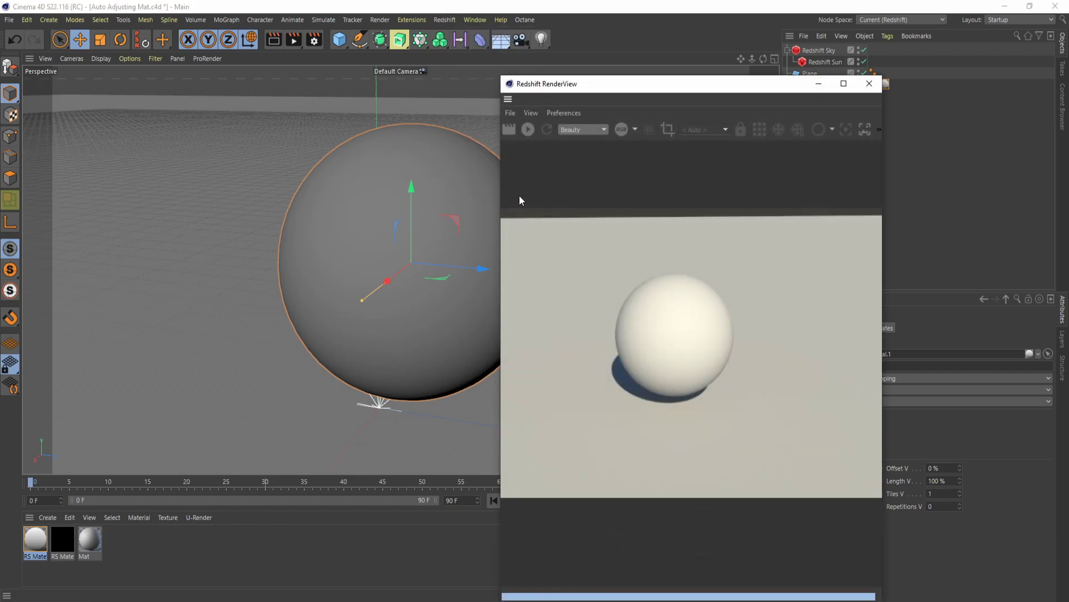
click(528, 129)
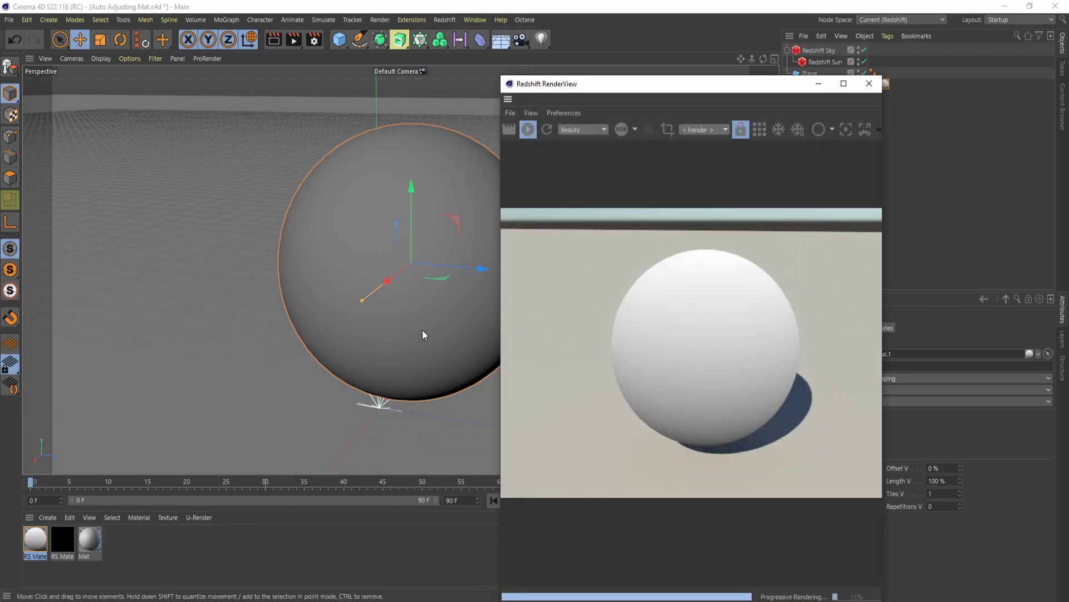
Shift the Ramp node's black knot to slightly past the middle of the gradient and arrange the windows so the rendered sphere is visible.
drag(680, 84, 853, 42)
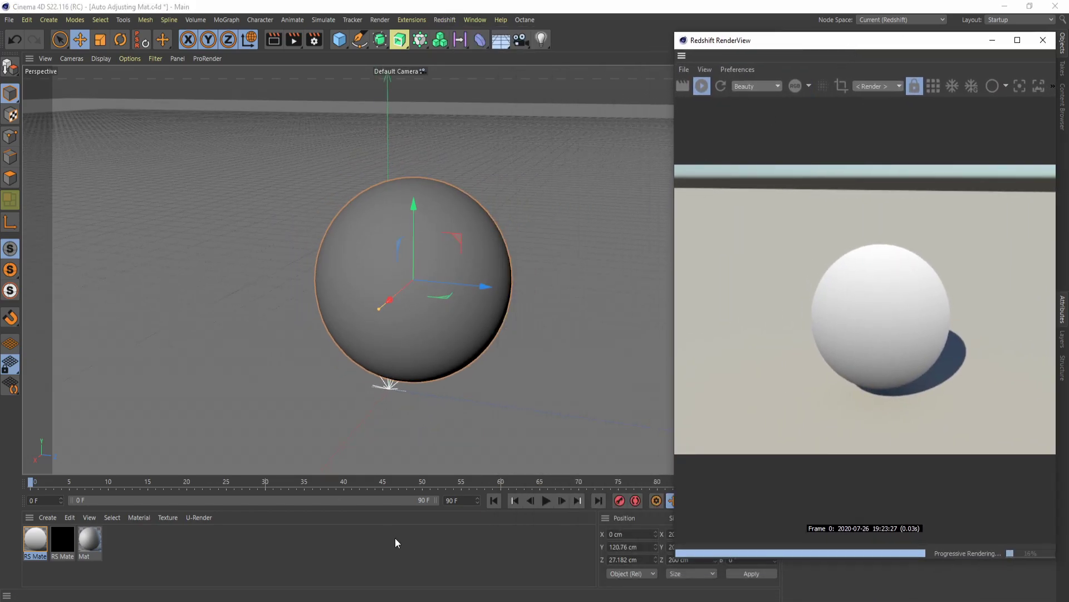
click(497, 550)
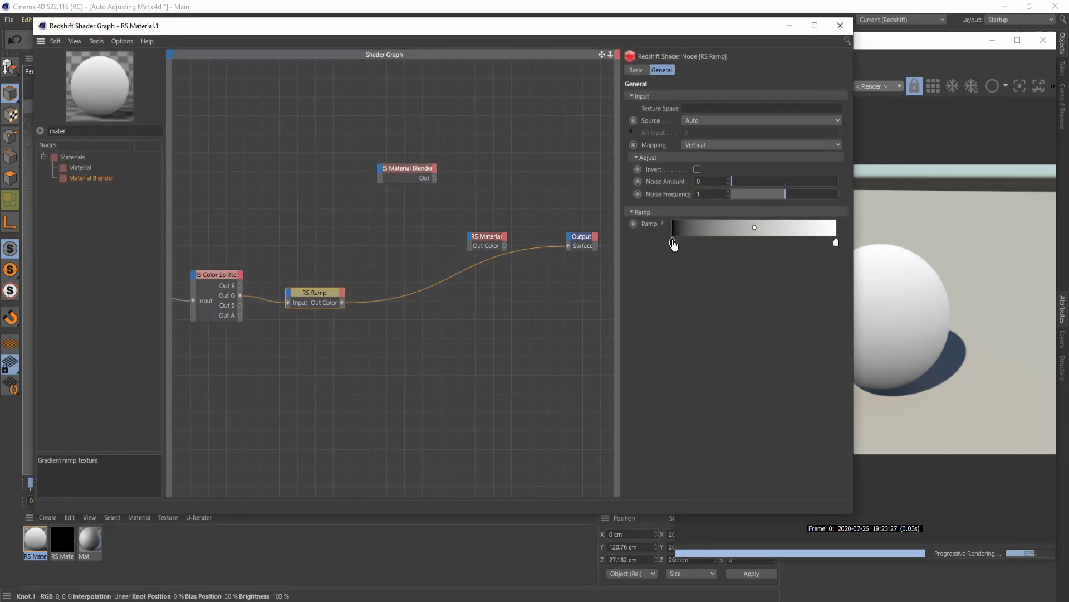
drag(672, 247, 766, 245)
drag(713, 27, 645, 33)
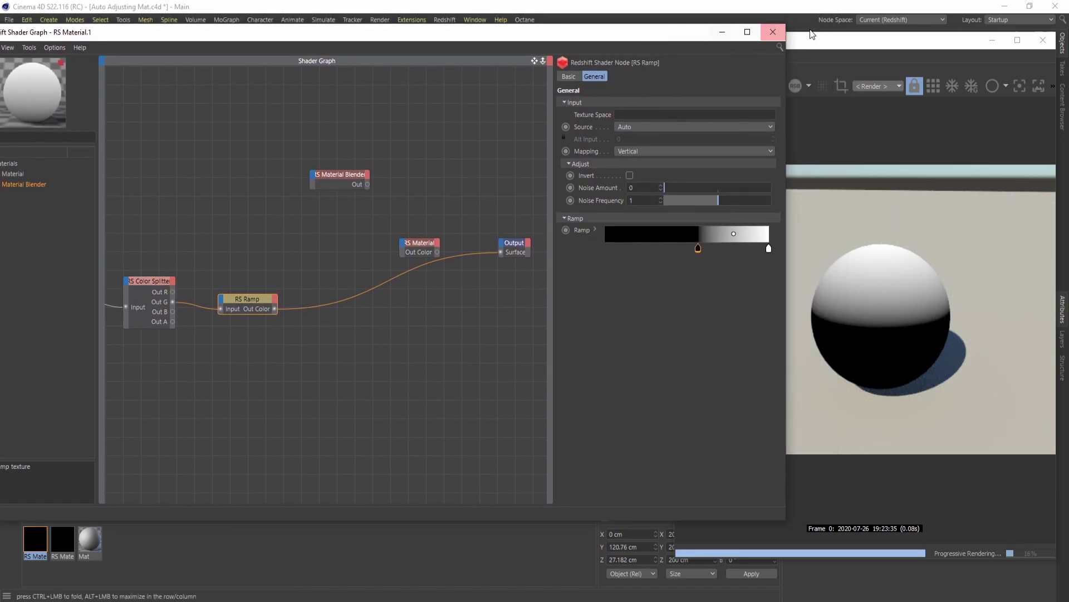
click(855, 40)
drag(854, 39, 846, 36)
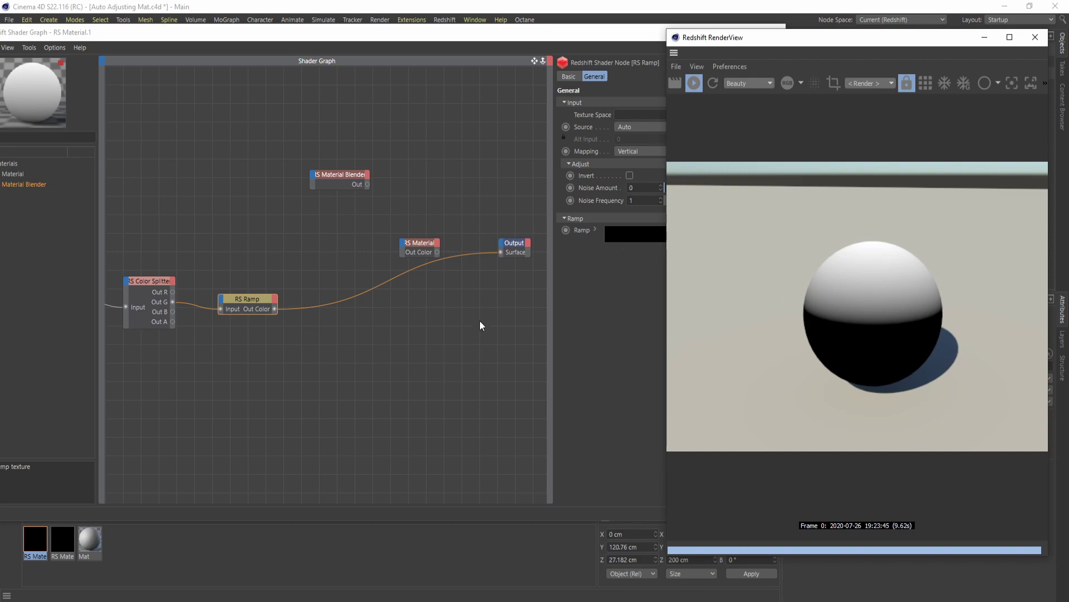
Connect the Color Splitter's Out G output to the inputs of the two additional Ramp nodes below the first Ramp.
click(514, 245)
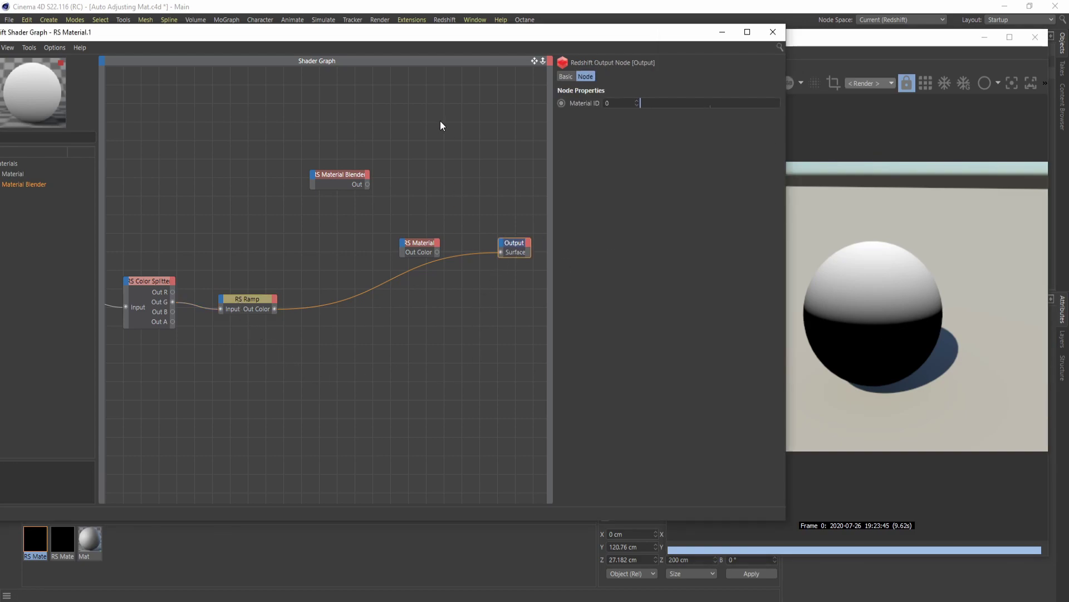
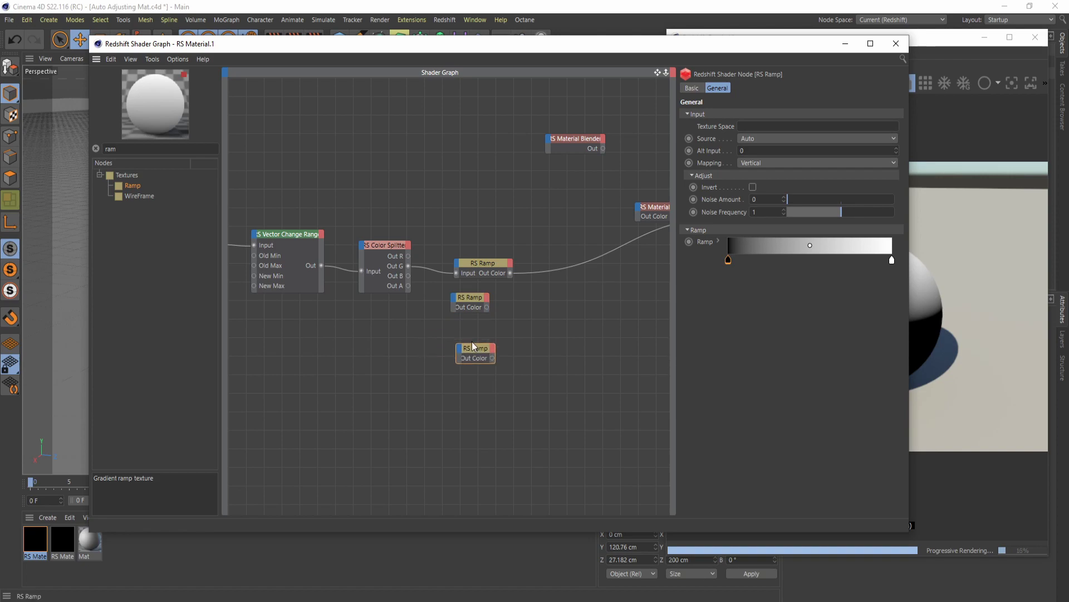
drag(409, 265, 453, 299)
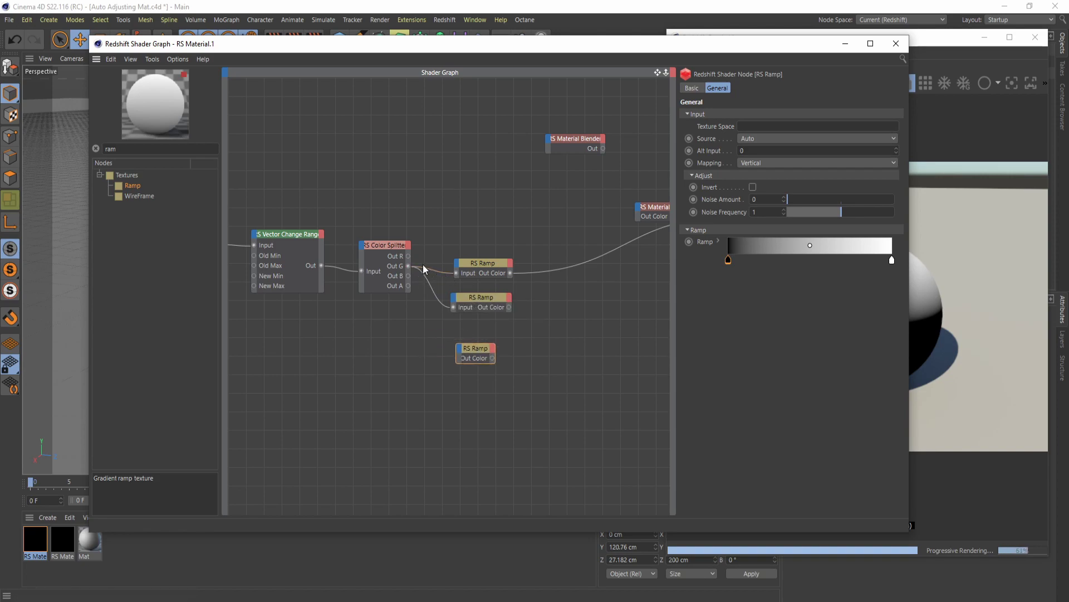
drag(408, 266, 516, 357)
middle_drag(597, 323, 520, 323)
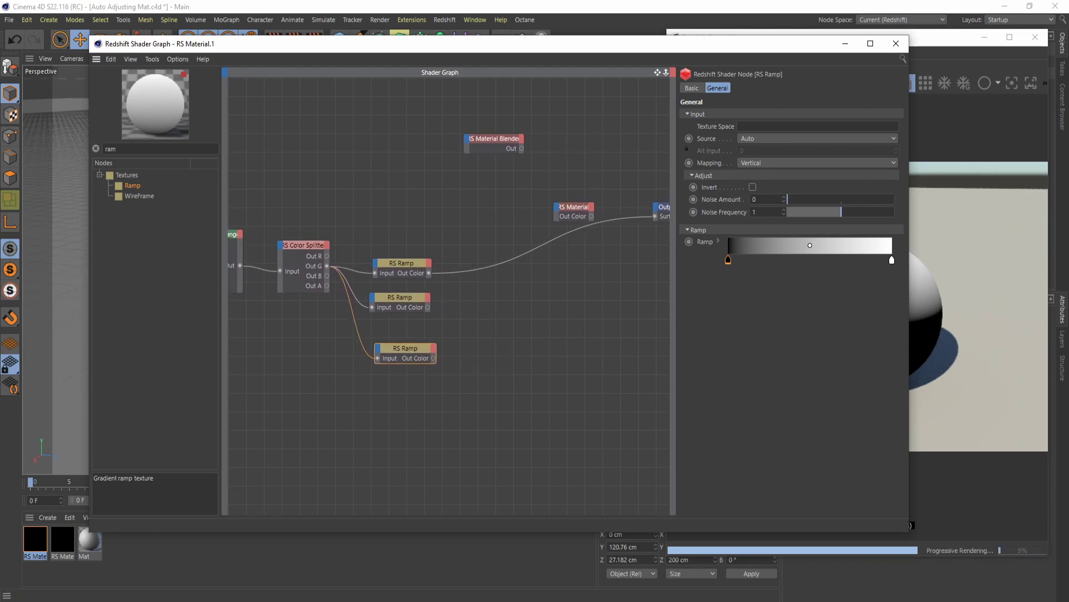
middle_drag(630, 307, 583, 308)
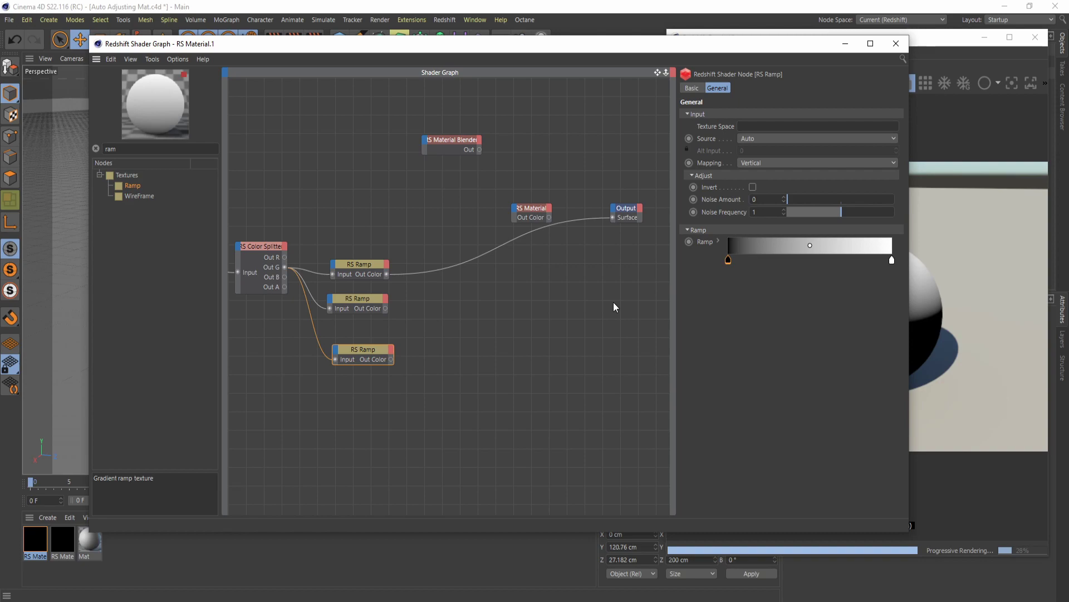
Move the two additional Ramp nodes further down the graph, leaving a clear gap beneath the first Ramp.
click(359, 301)
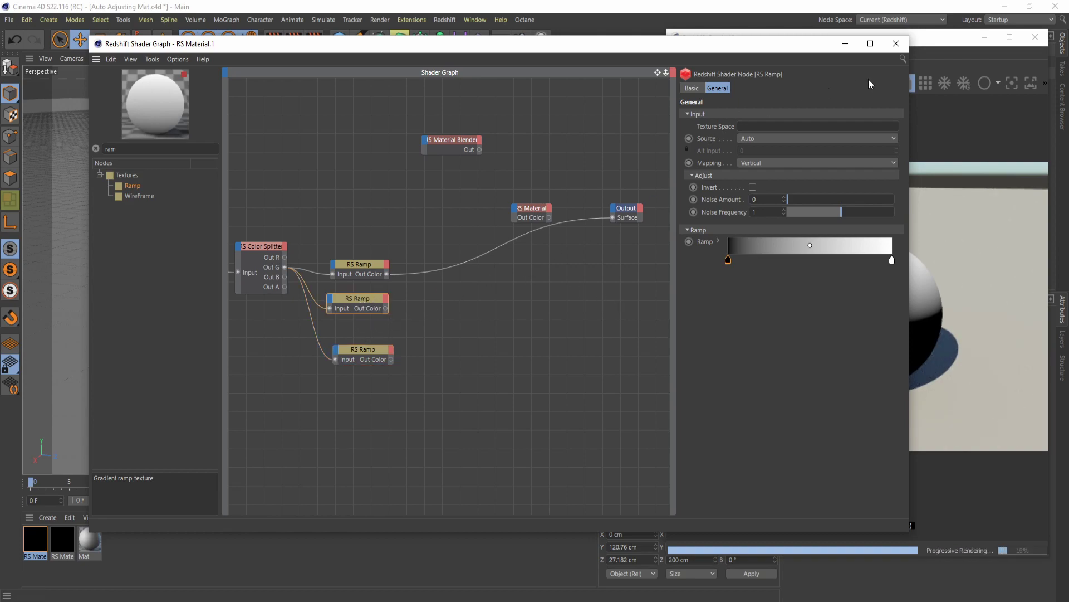
click(951, 47)
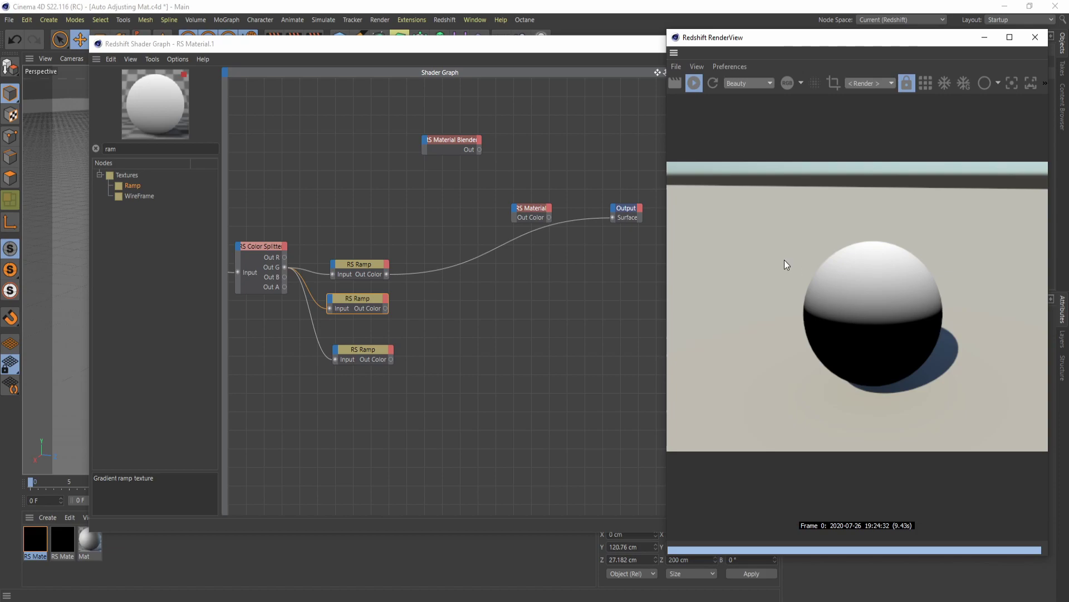
click(359, 304)
click(361, 351)
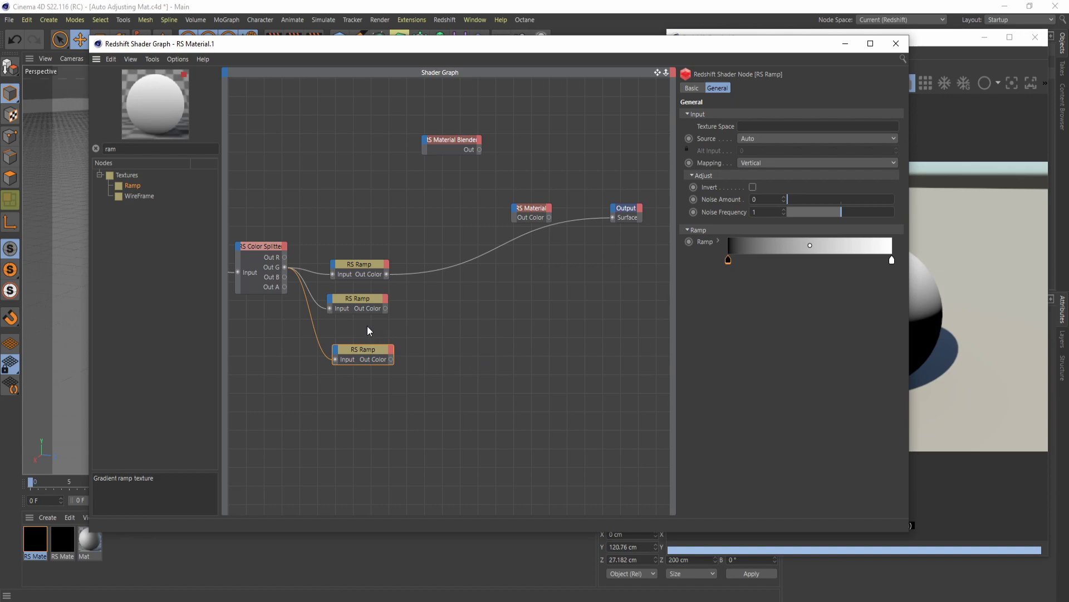
drag(359, 353, 354, 416)
click(364, 306)
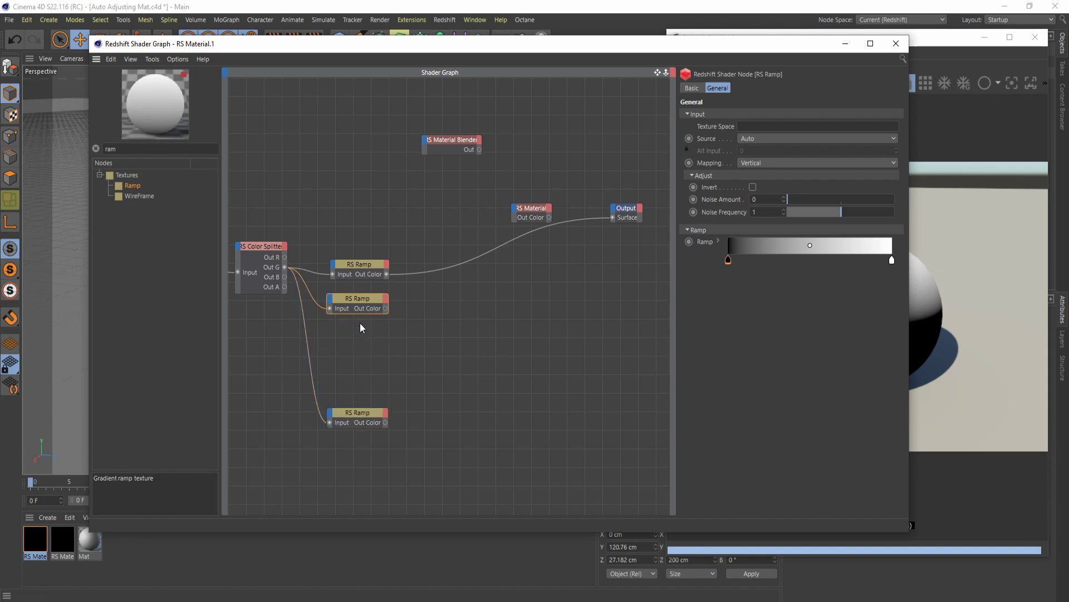
drag(372, 300, 369, 365)
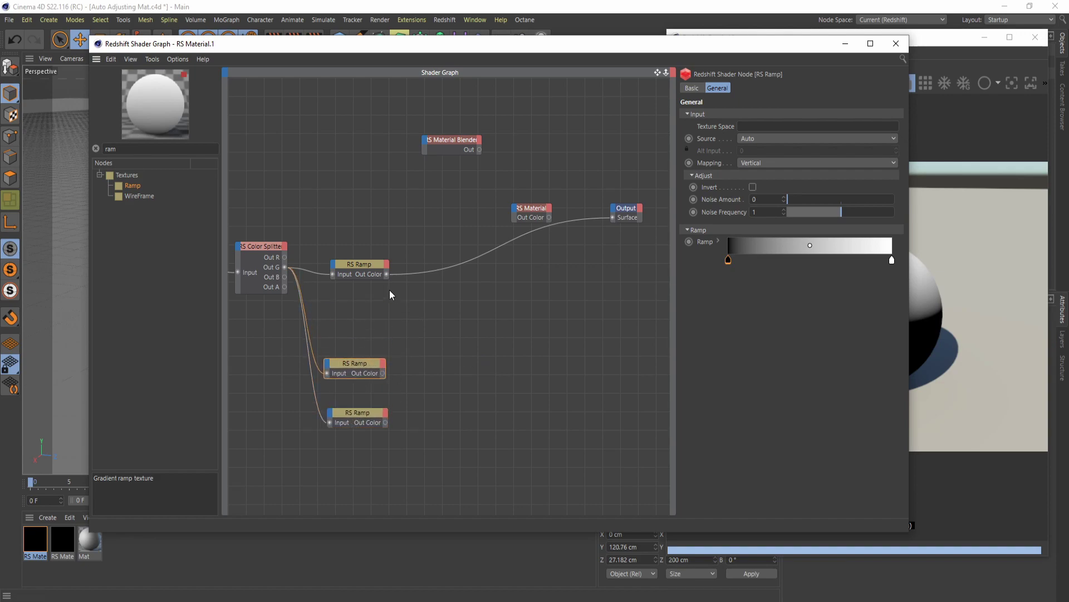
click(372, 271)
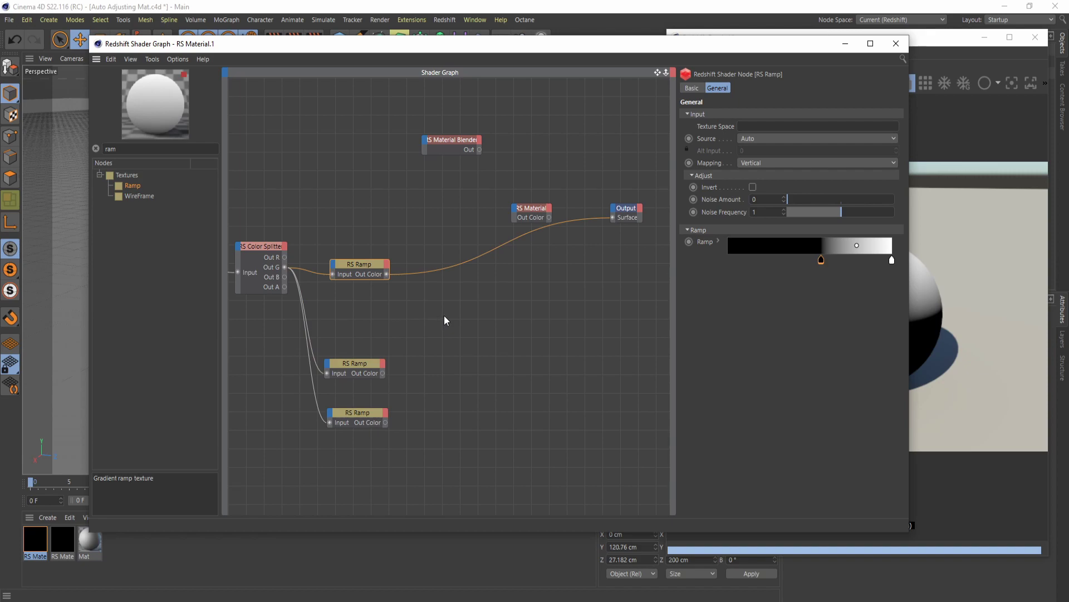
click(352, 364)
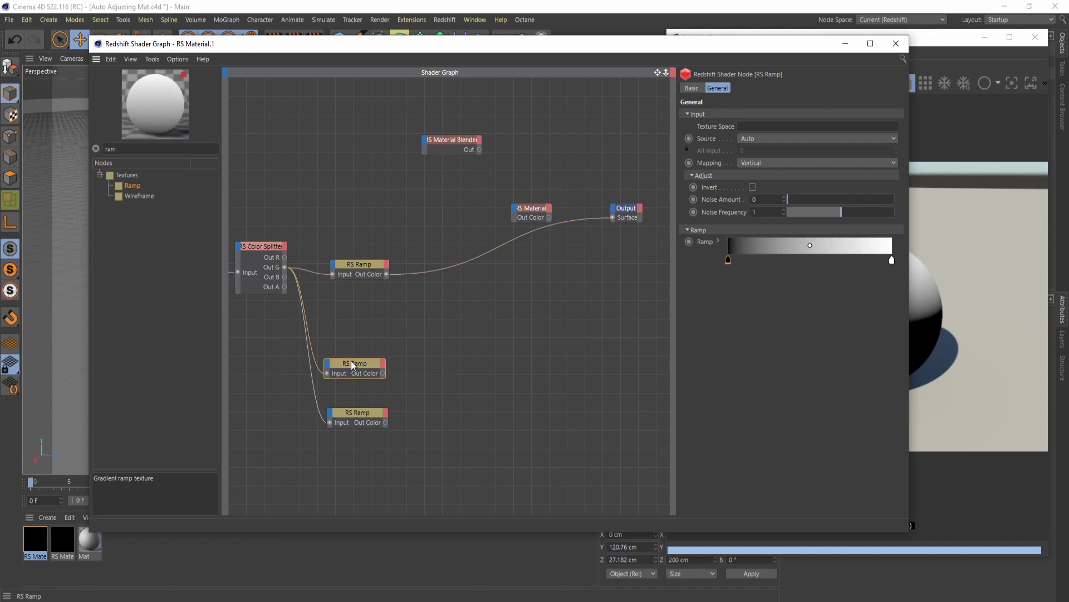
Add two Color Layer nodes, one beside the first Ramp and one beside the two lower Ramps.
key(BackSpace)
key(BackSpace)
key(BackSpace)
text(colo)
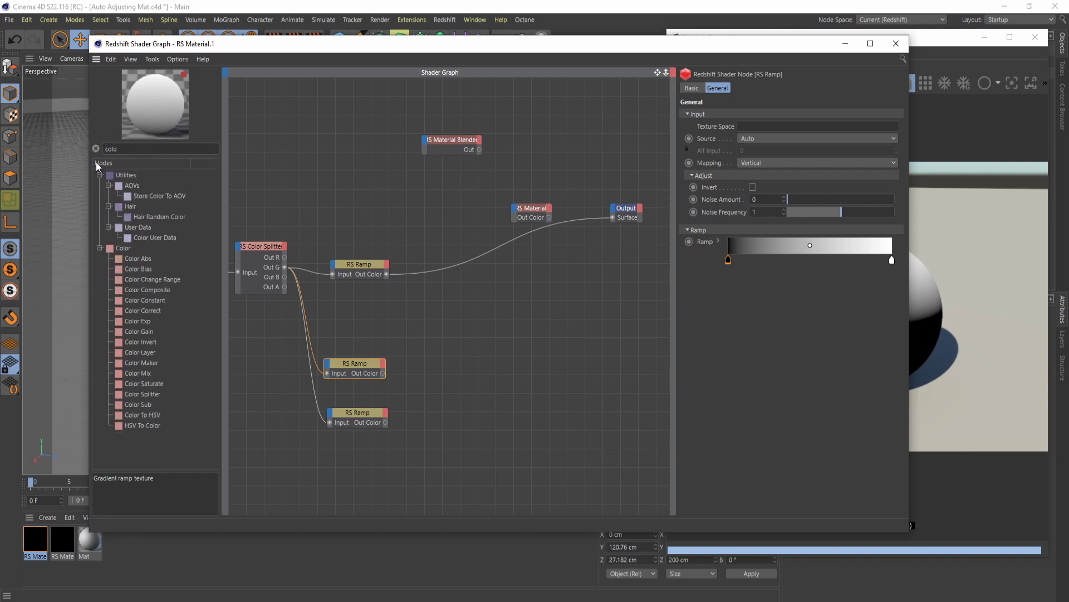
drag(170, 353, 487, 296)
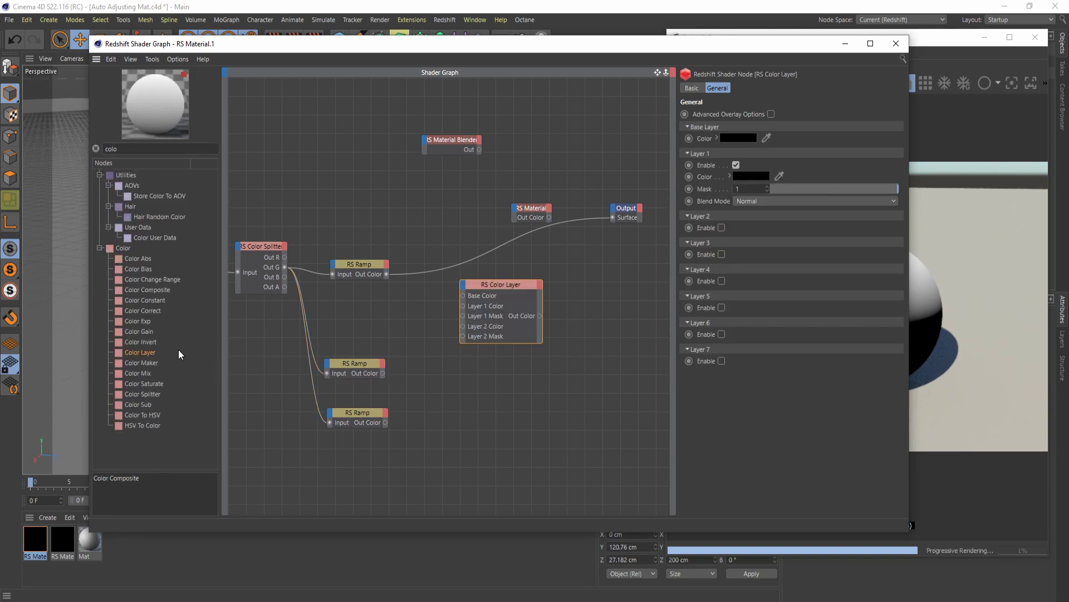
drag(233, 388, 461, 411)
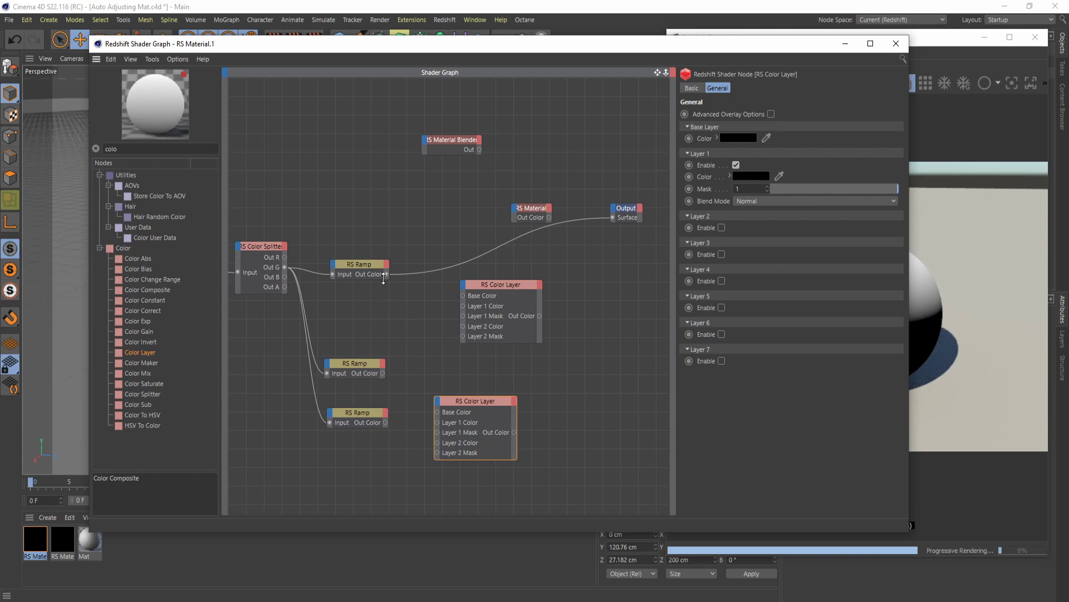
Feed the first Ramp into the upper Color Layer's Base Color, the lower Ramps into the other's Base and Layer 1 Color, blended by Subtract.
drag(386, 275, 464, 295)
drag(383, 374, 439, 413)
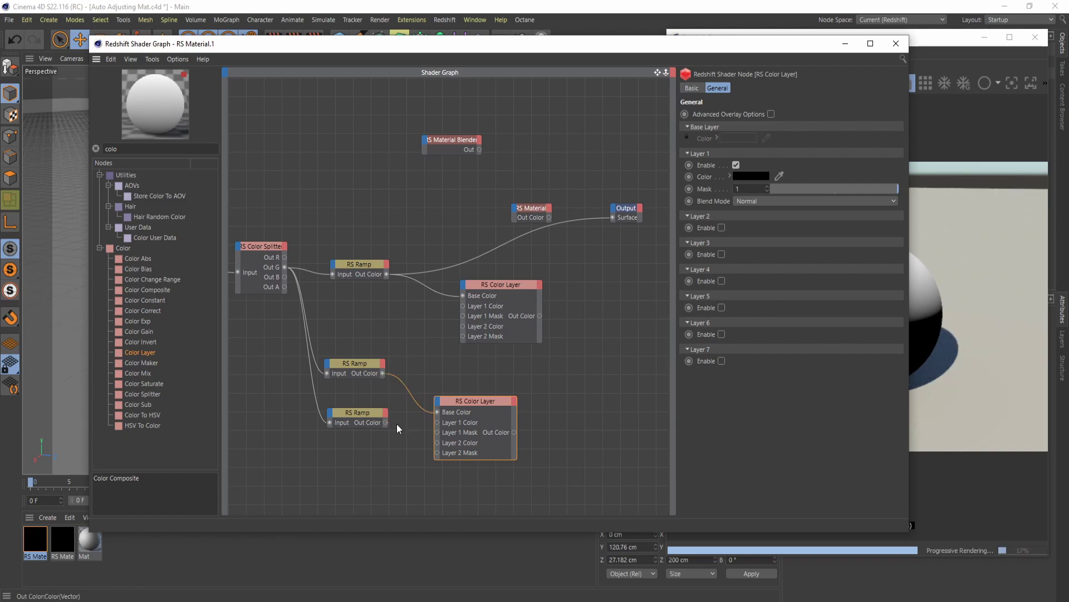
drag(436, 423, 437, 423)
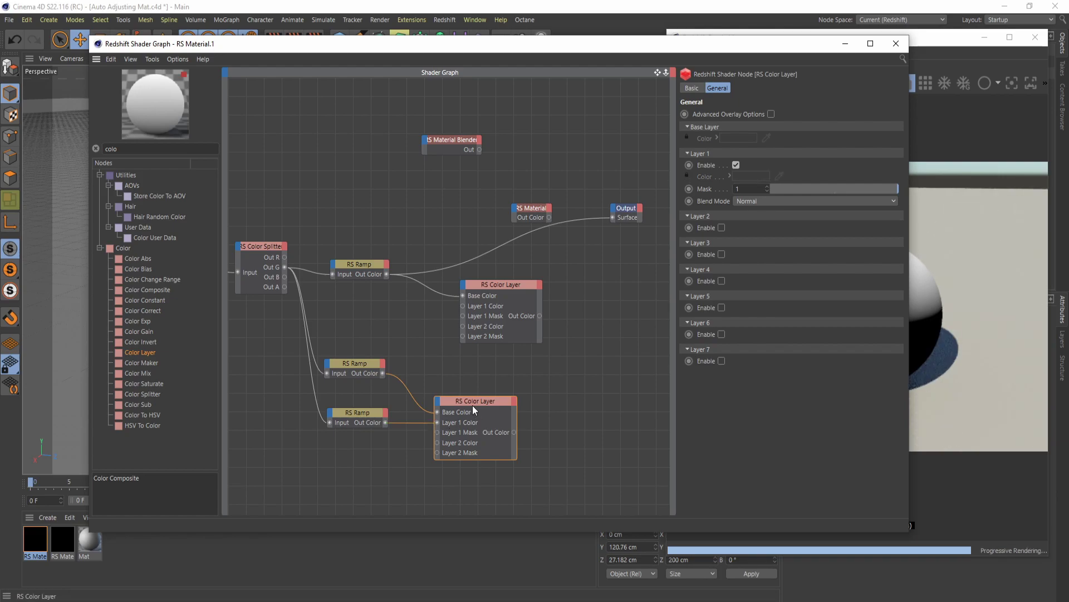
click(746, 201)
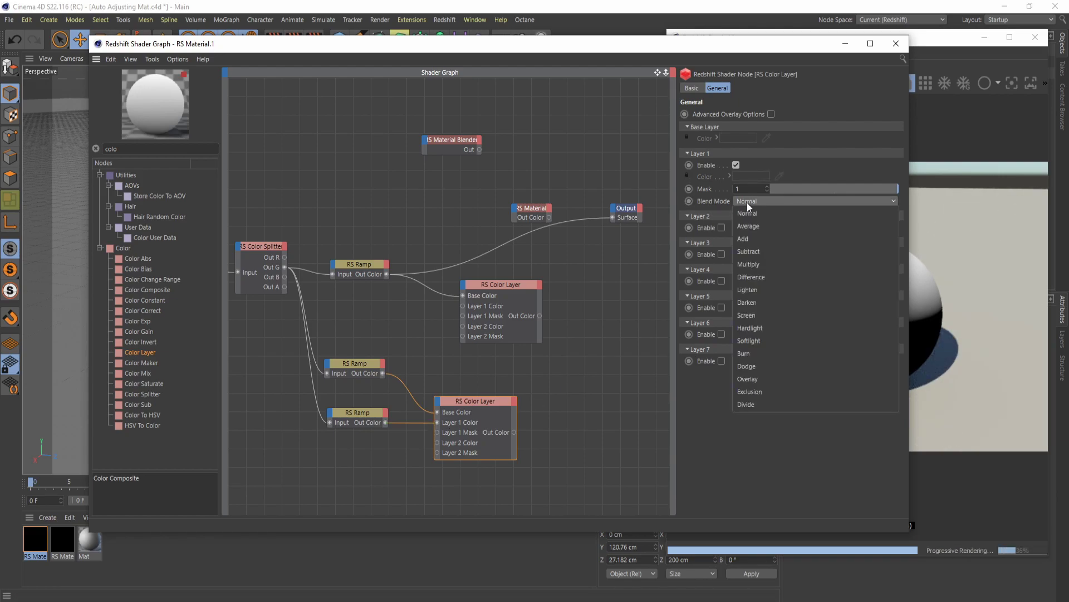
click(766, 252)
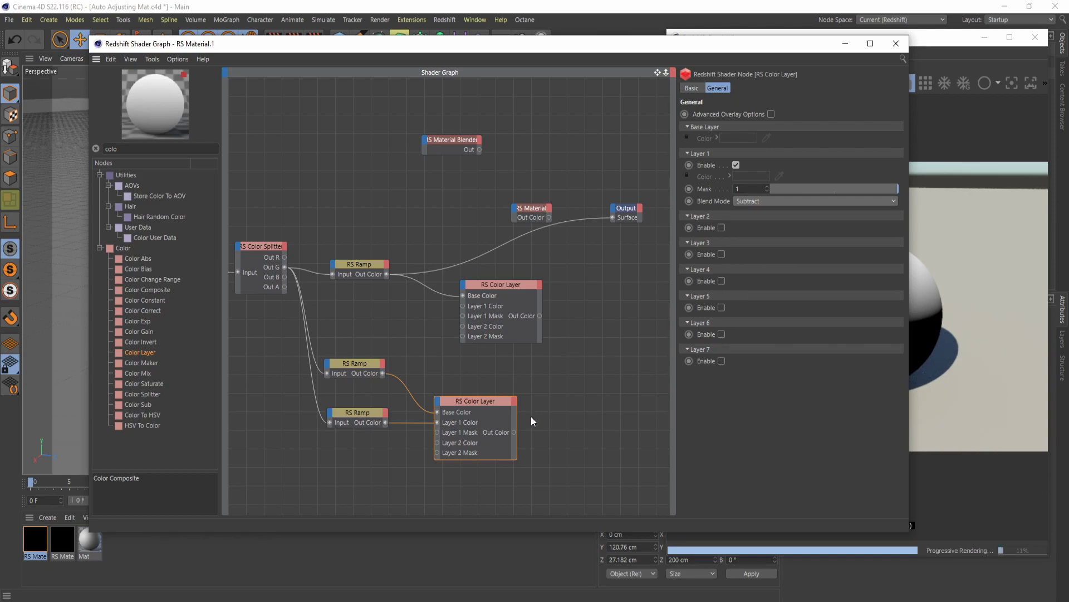
Add a Maxon Noise node below the first Ramp and connect it to the upper Color Layer's Layer 1 Color.
double_click(112, 149)
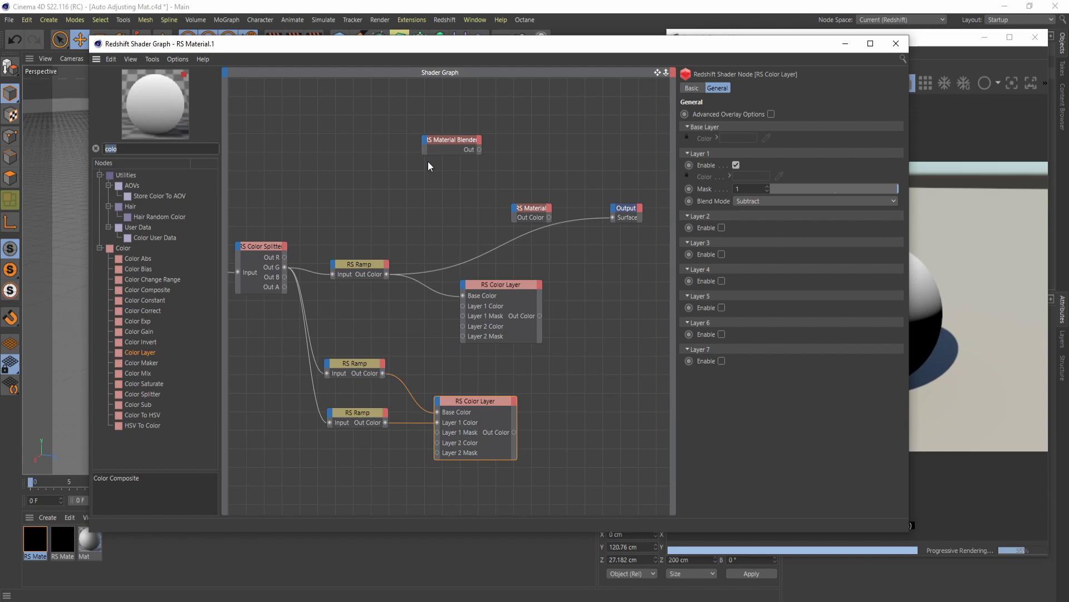
text(max)
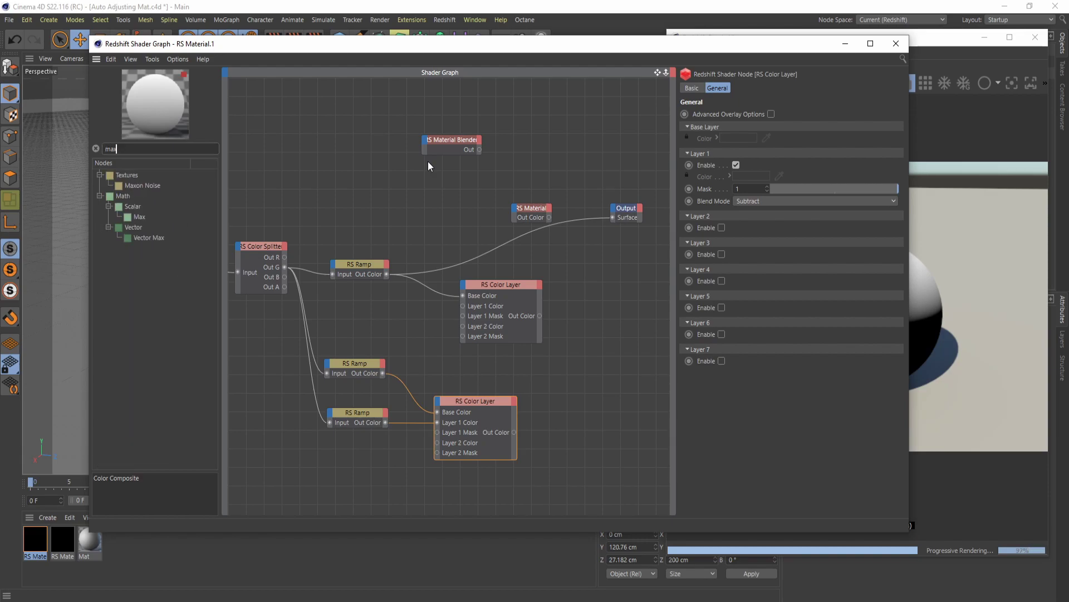
drag(155, 188, 351, 326)
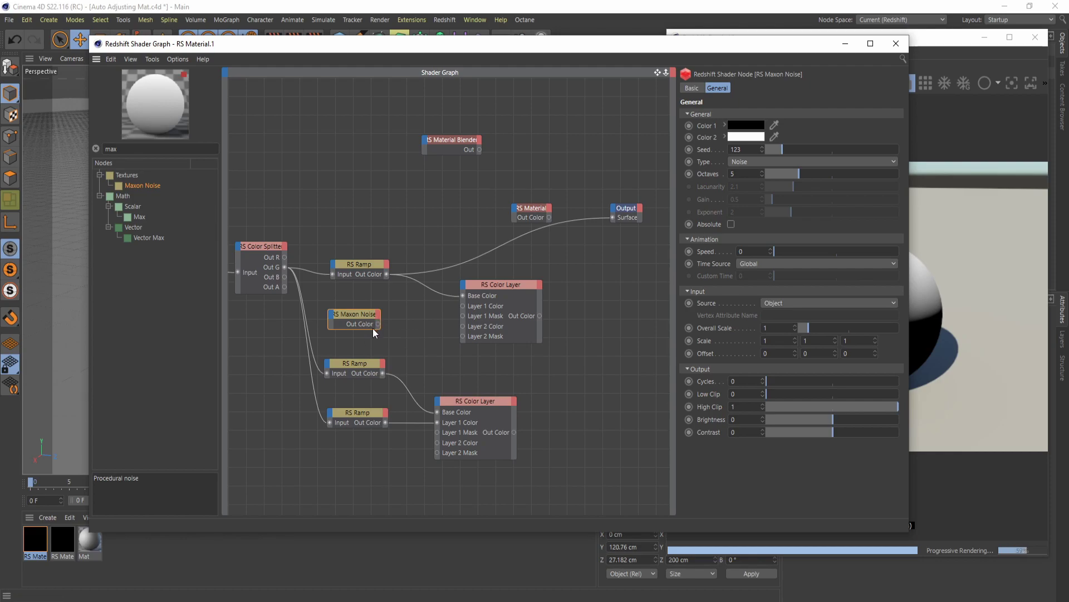
drag(377, 326, 389, 329)
drag(465, 313, 463, 307)
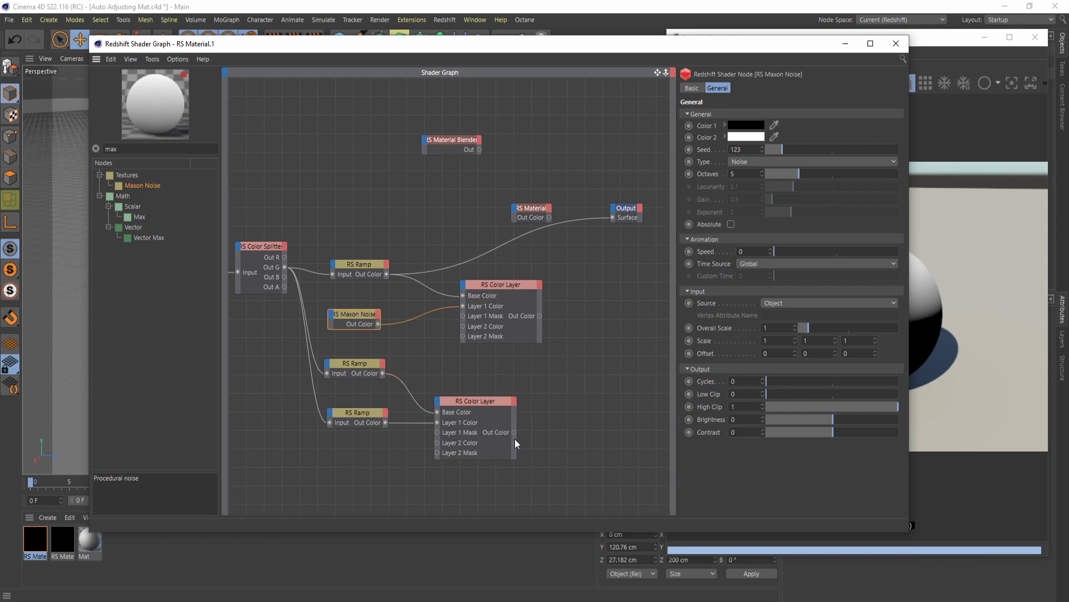
Connect the lower Color Layer to the upper one's Layer 1 Mask and the upper Out Color to the Output's Surface.
drag(516, 434, 461, 316)
drag(540, 316, 611, 219)
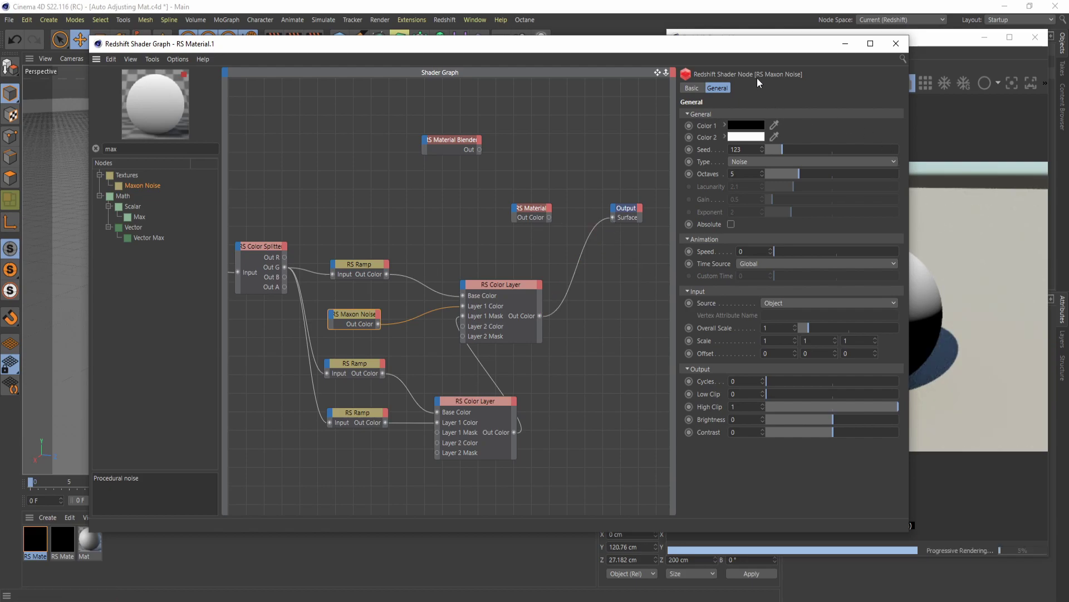
drag(755, 51, 680, 41)
click(856, 44)
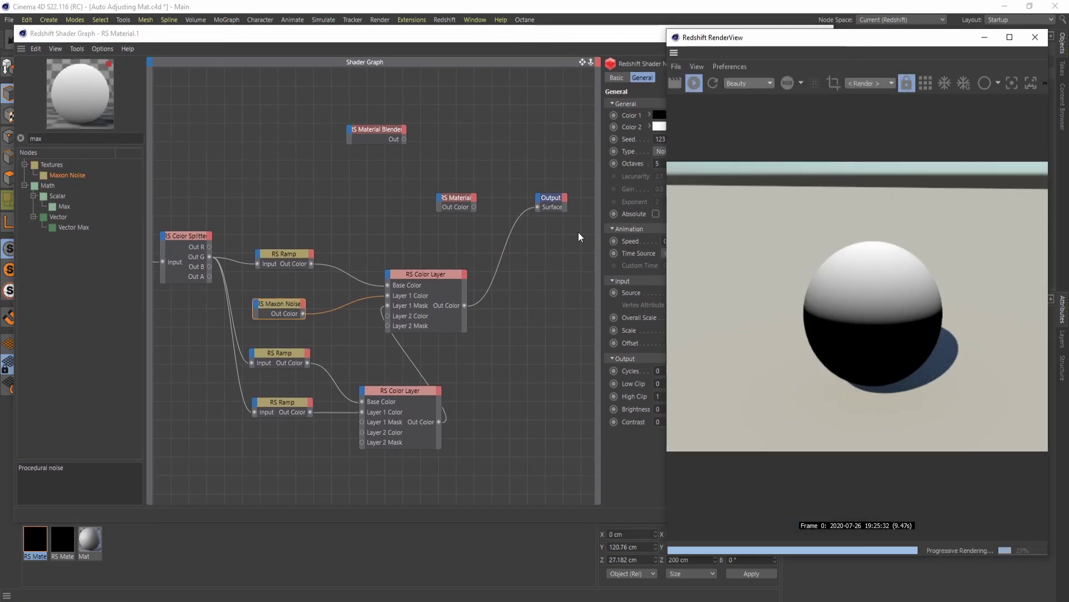
Remove the connection into the upper Color Layer's Layer 1 Mask and bring the render view forward.
middle_drag(480, 369, 460, 361)
key(Delete)
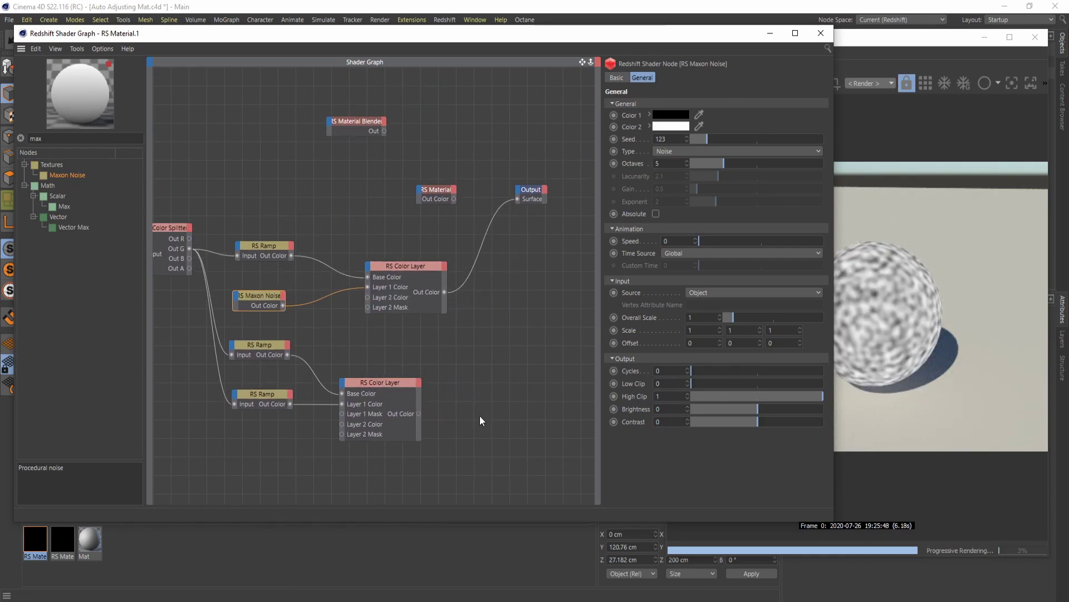
click(884, 46)
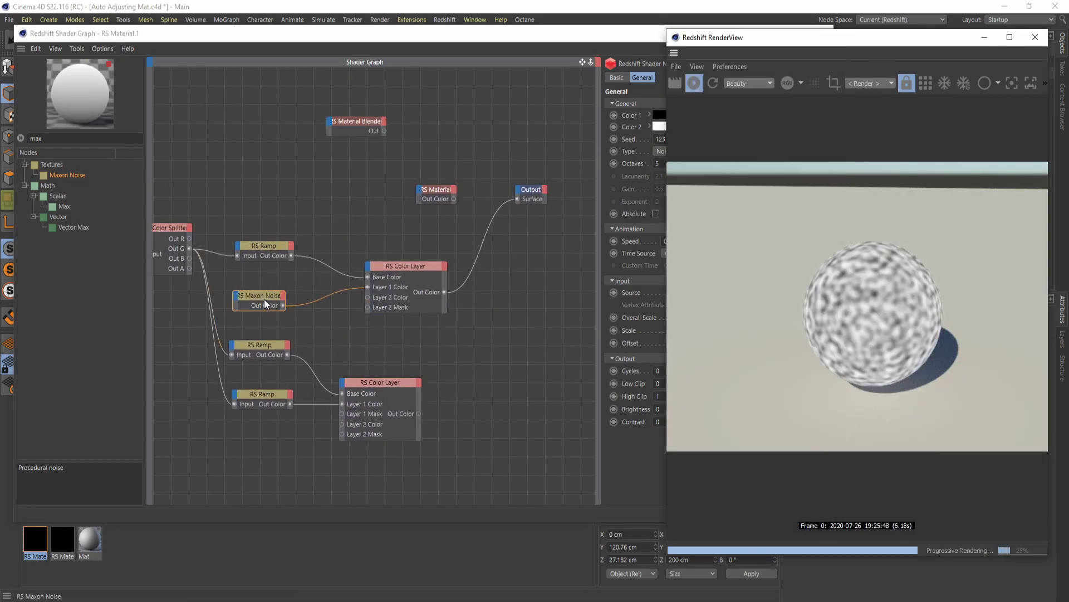
Set the Maxon Noise node's Overall Scale to 3 and reposition the shader graph so the rendered sphere stays visible.
click(264, 299)
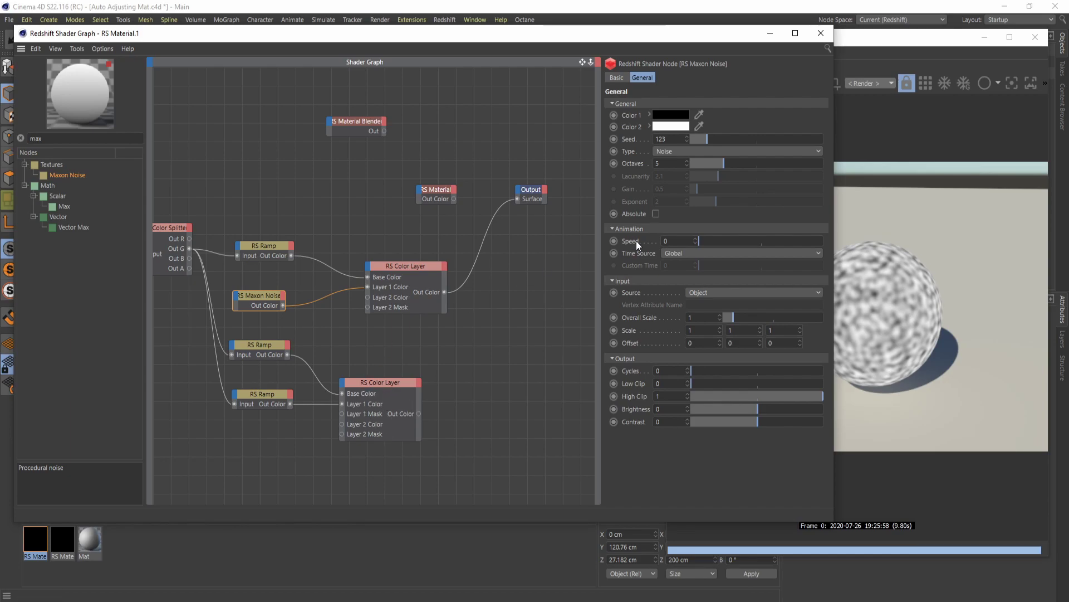
click(710, 319)
text(3)
key(Return)
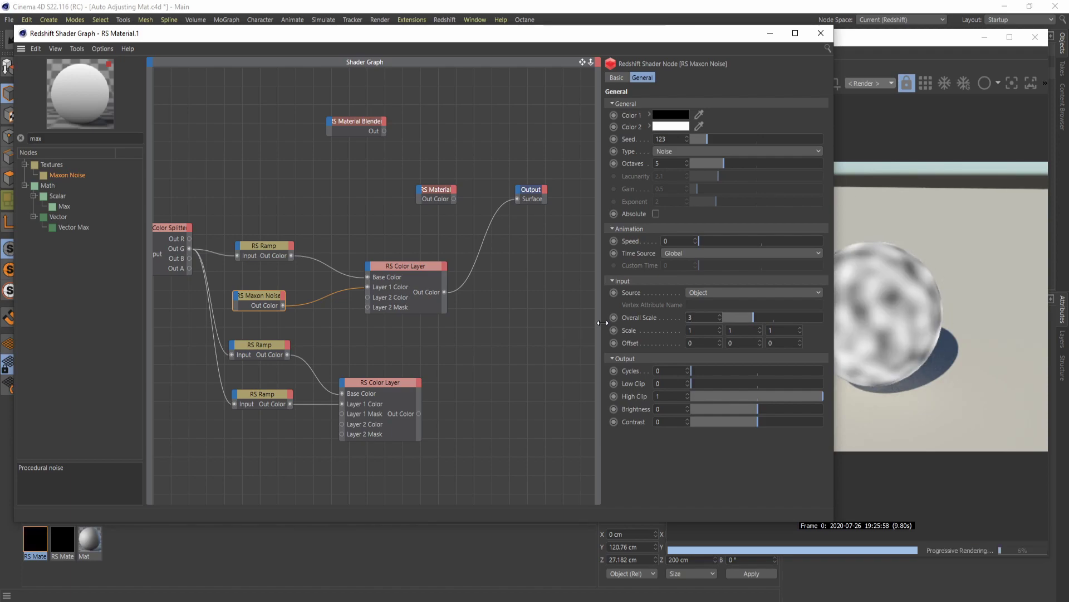
drag(617, 35, 568, 39)
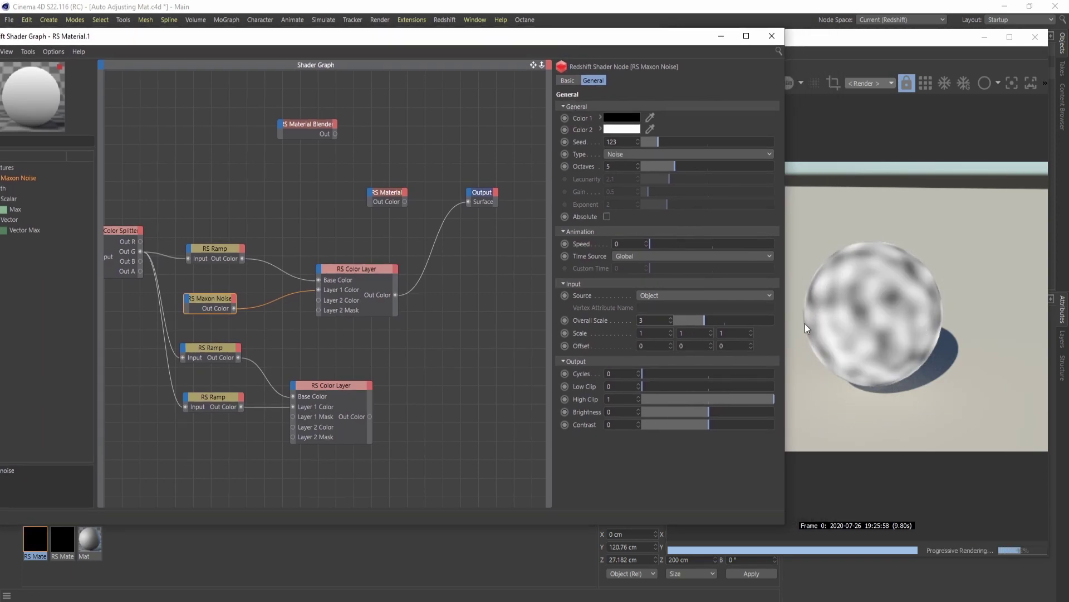
drag(413, 44, 430, 40)
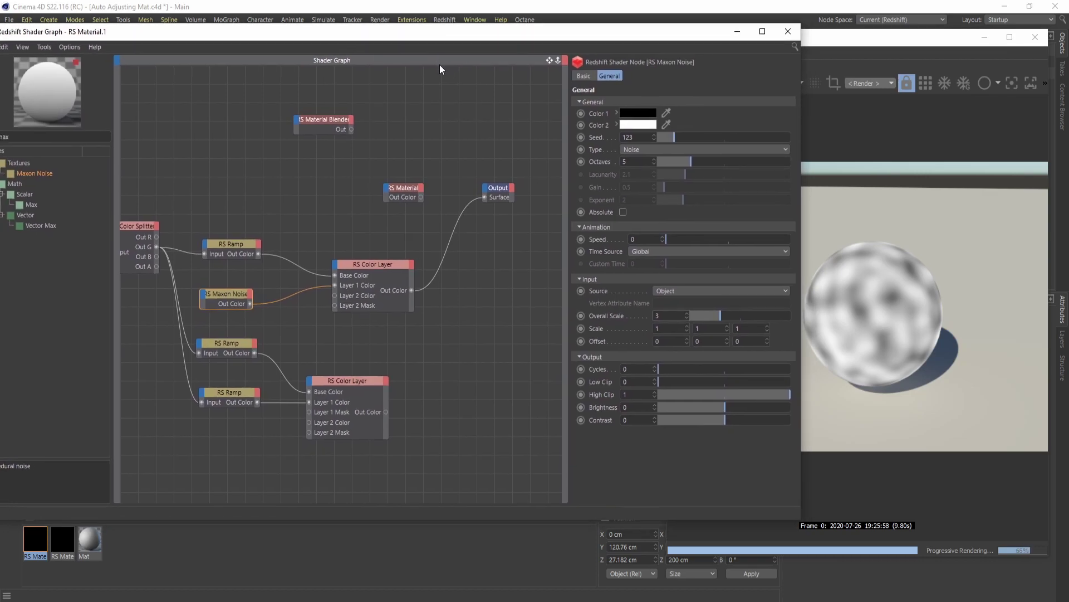
Move the State, Vector Change Range and Color Splitter nodes further from the Ramps to free up space in the graph.
middle_drag(400, 395, 628, 355)
drag(145, 156, 377, 228)
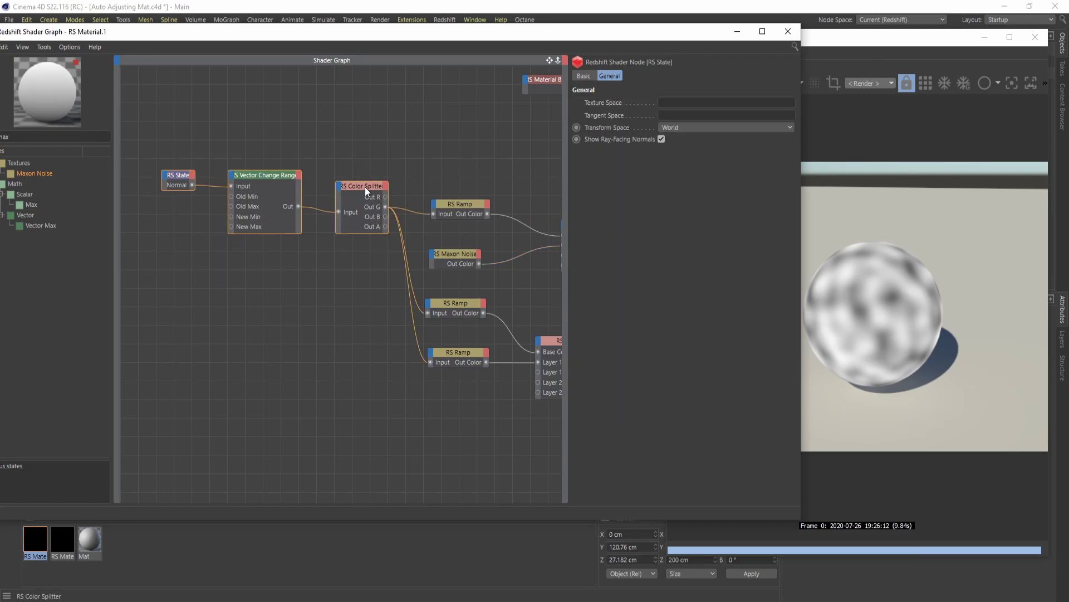
drag(365, 186, 278, 195)
middle_drag(481, 399, 396, 386)
Shift the two lower Ramps and their Color Layer back, and connect that layer's Out Color to the upper Color Layer's Layer 1 Mask.
drag(310, 270, 440, 412)
drag(496, 330, 399, 321)
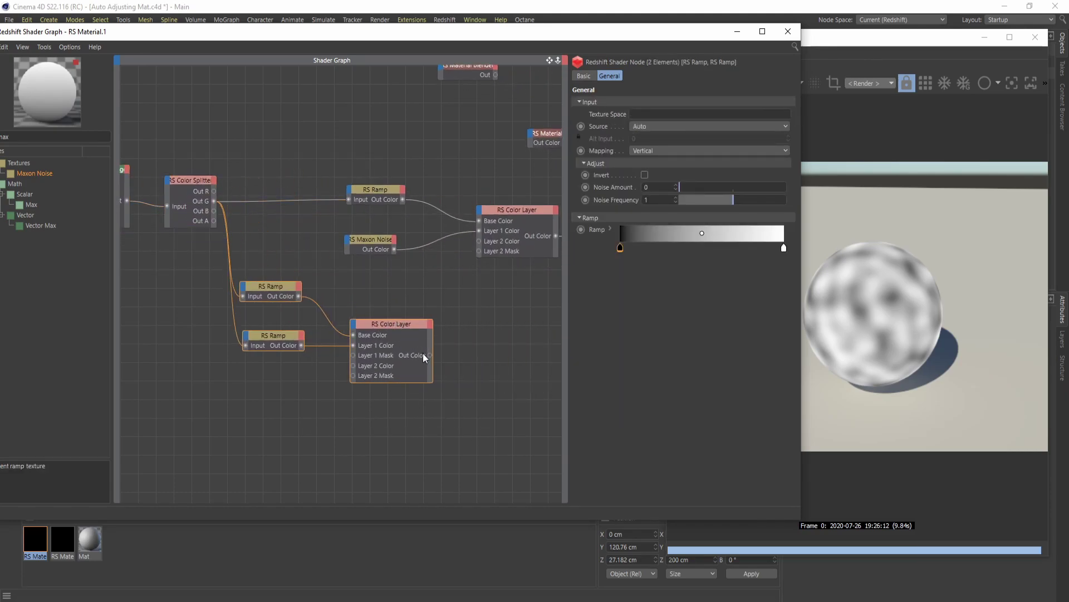
drag(430, 355, 570, 240)
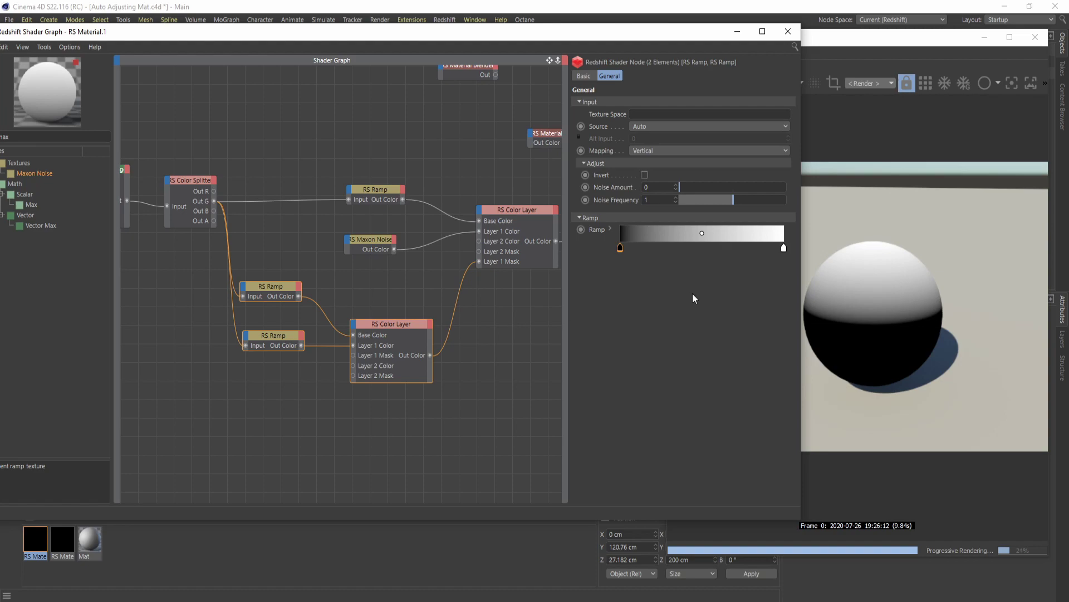
drag(276, 289, 289, 291)
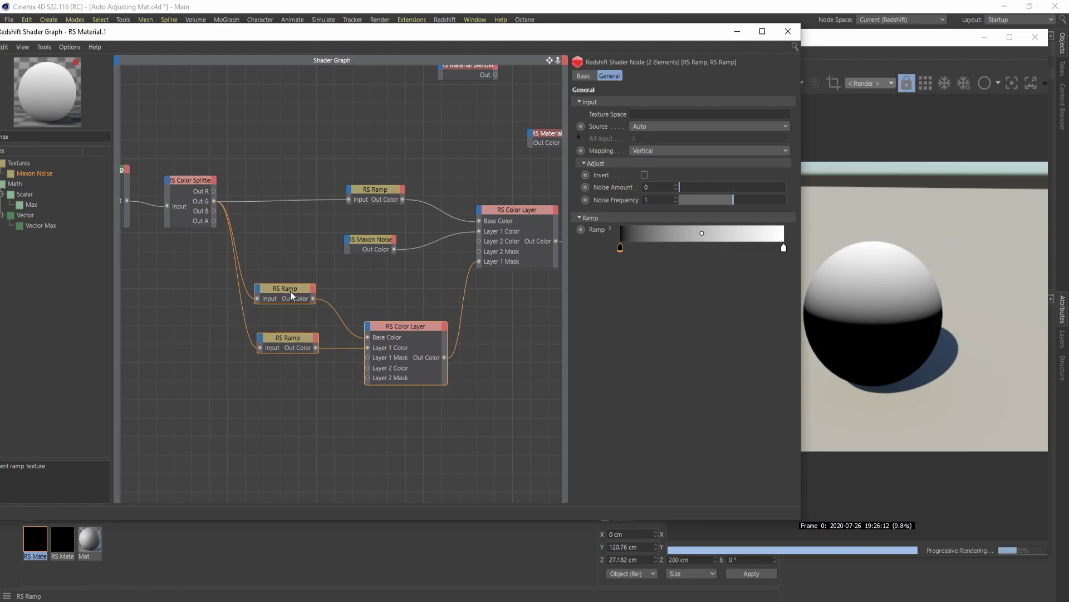
Shift the black knots of the two mask Ramps to about 22% on the upper one and 43% on the lower one.
click(300, 292)
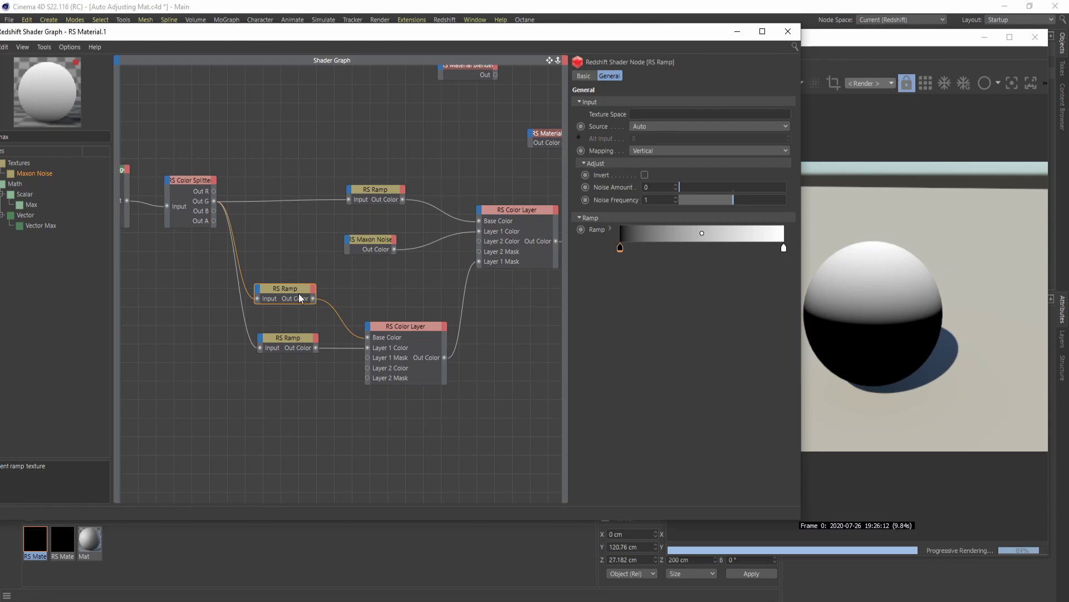
drag(620, 247, 657, 250)
click(289, 341)
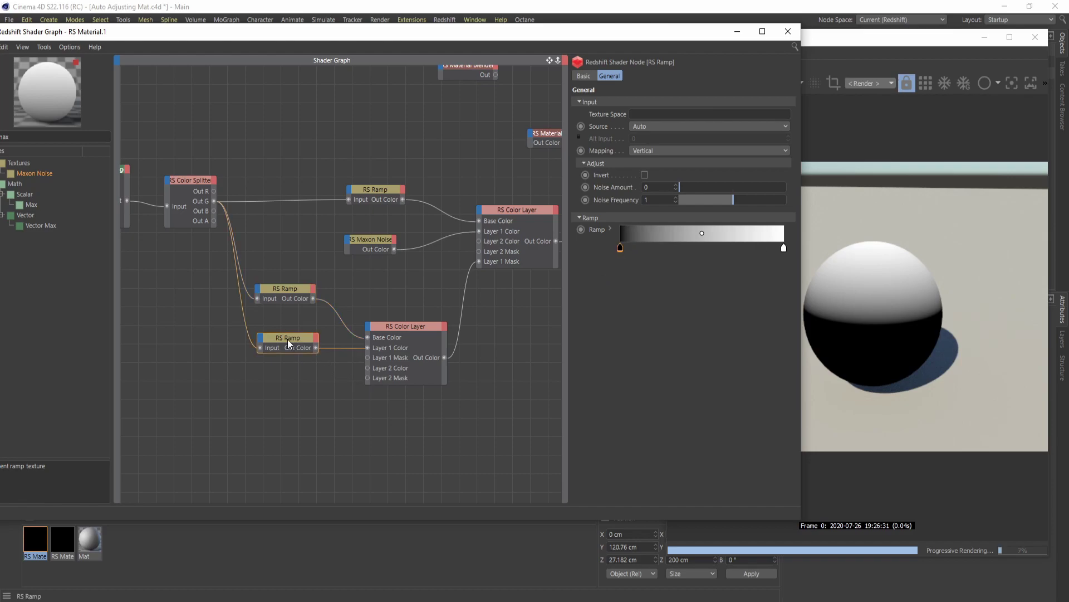
drag(620, 249, 691, 251)
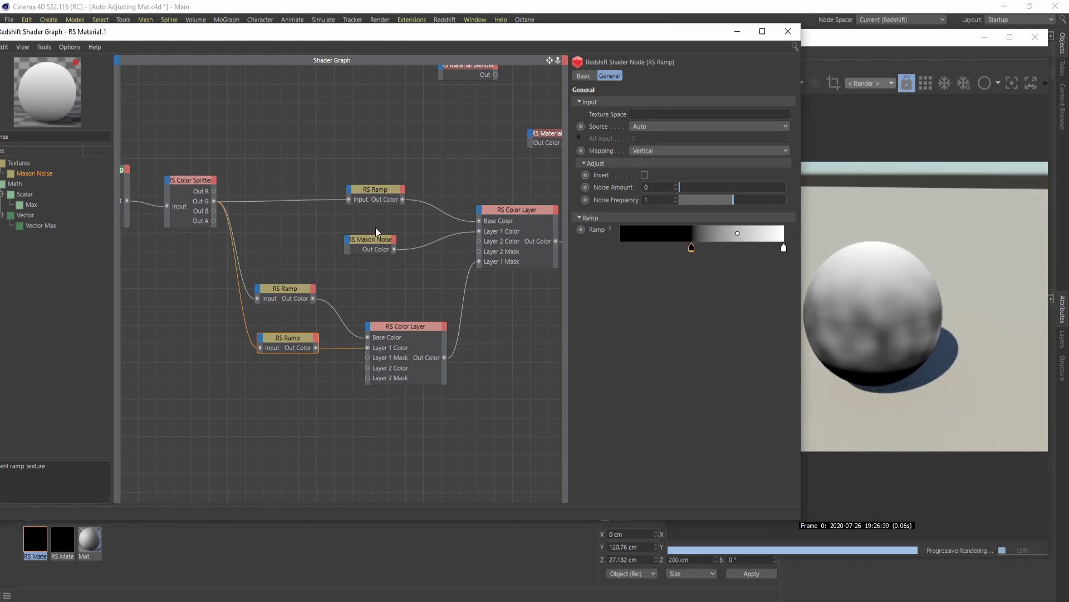
Compare the Ramp gradients and move the lower mask Ramp's black knot to about 80%.
click(389, 194)
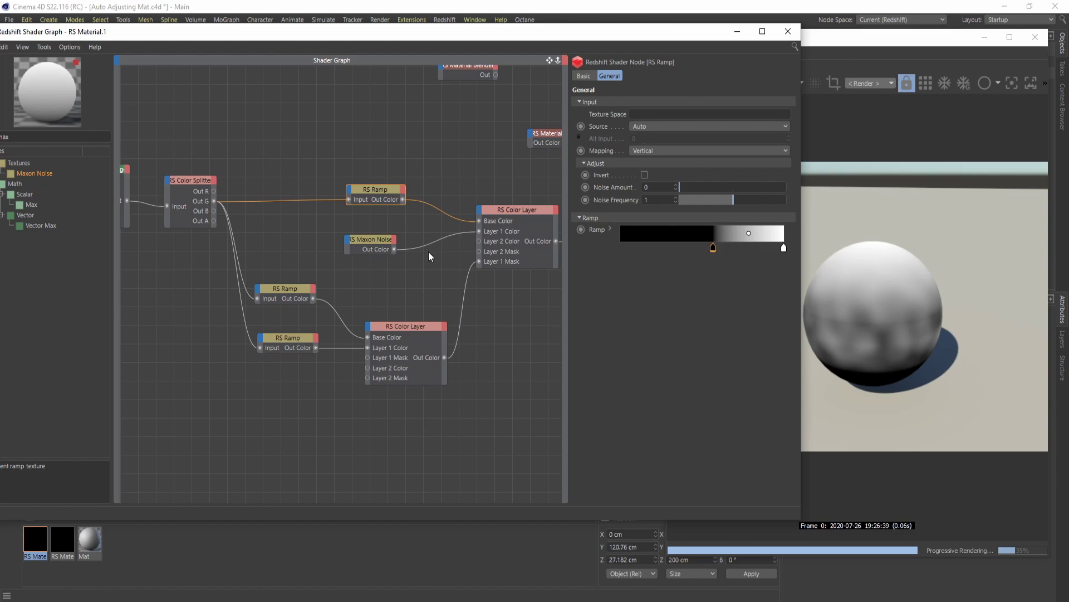
click(293, 294)
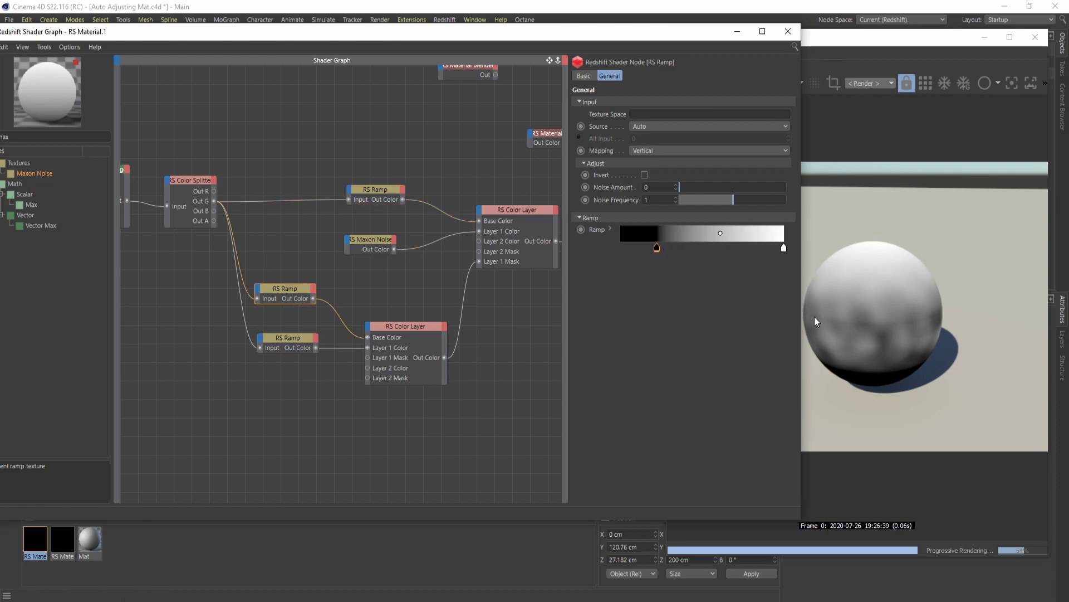
click(304, 341)
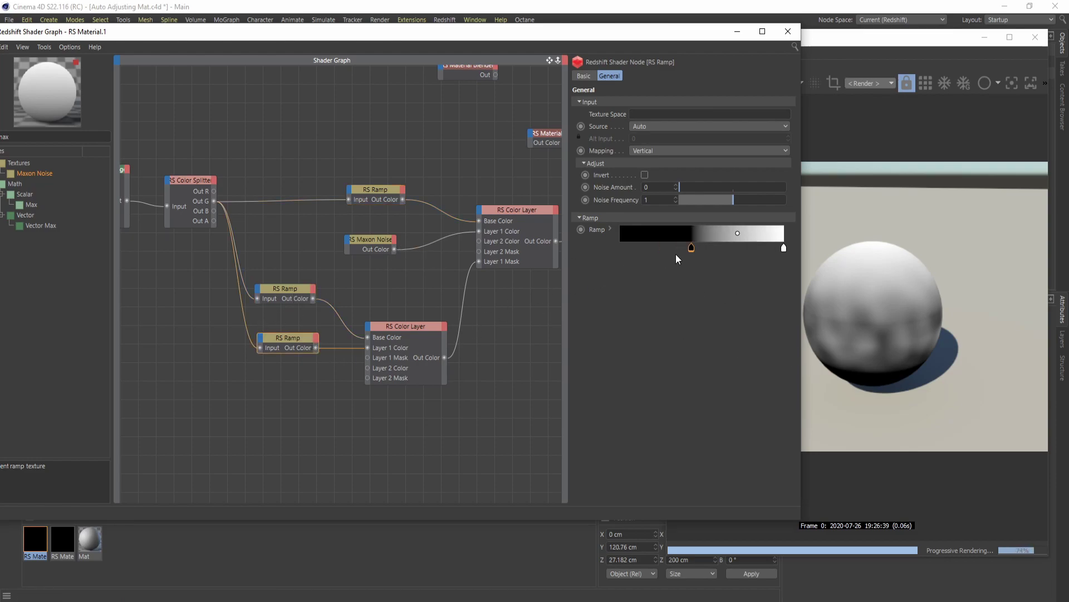
drag(691, 248, 751, 258)
Set the upper mask Ramp's black knot to about 67% with its bias at 100%, after comparing it with the other Ramps.
click(298, 294)
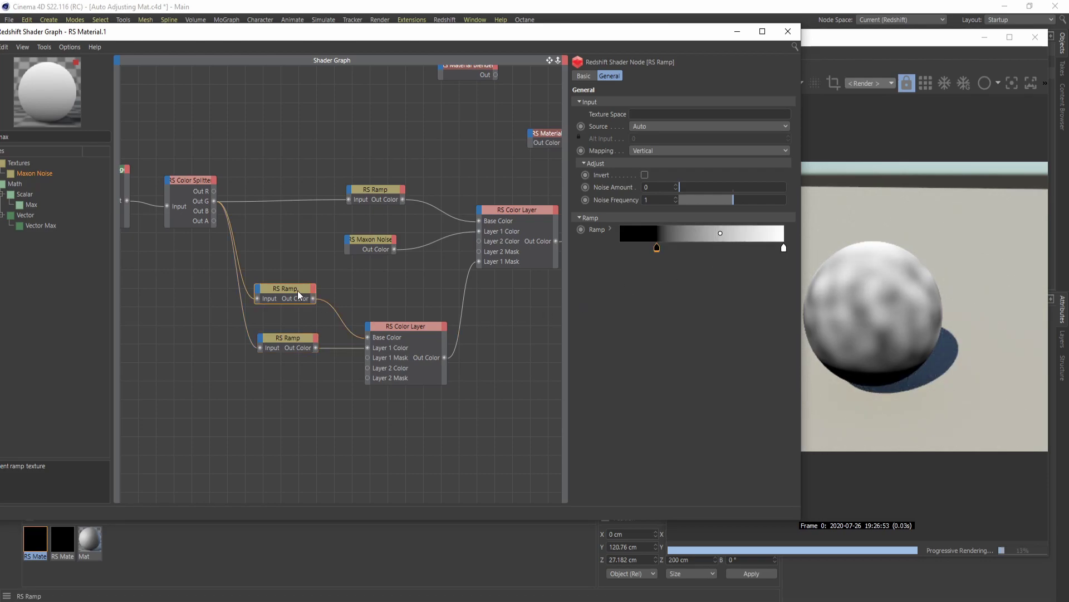
click(329, 281)
click(398, 196)
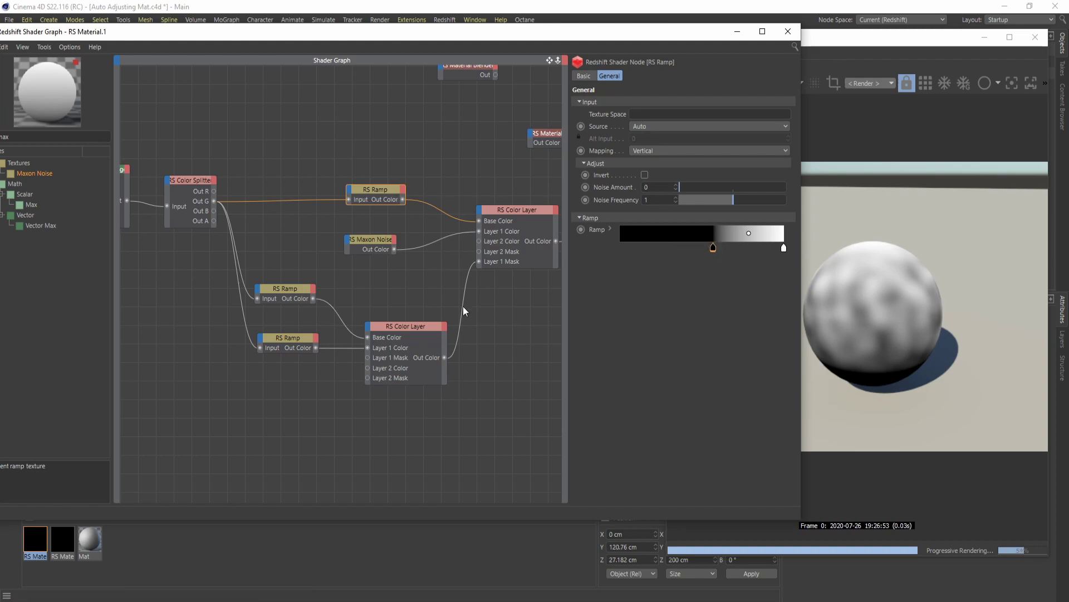
click(285, 349)
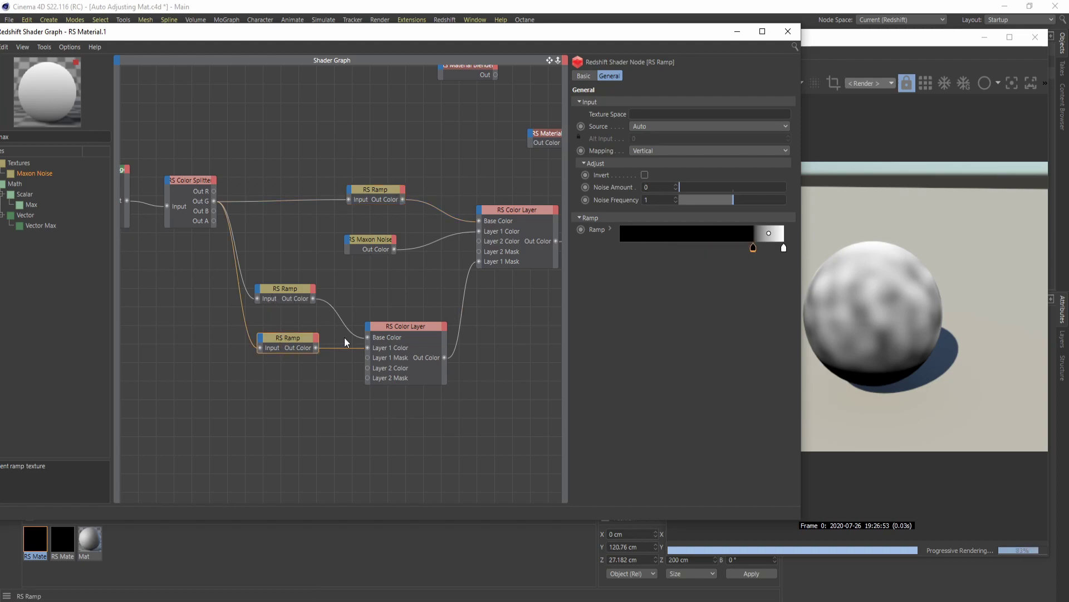
click(307, 297)
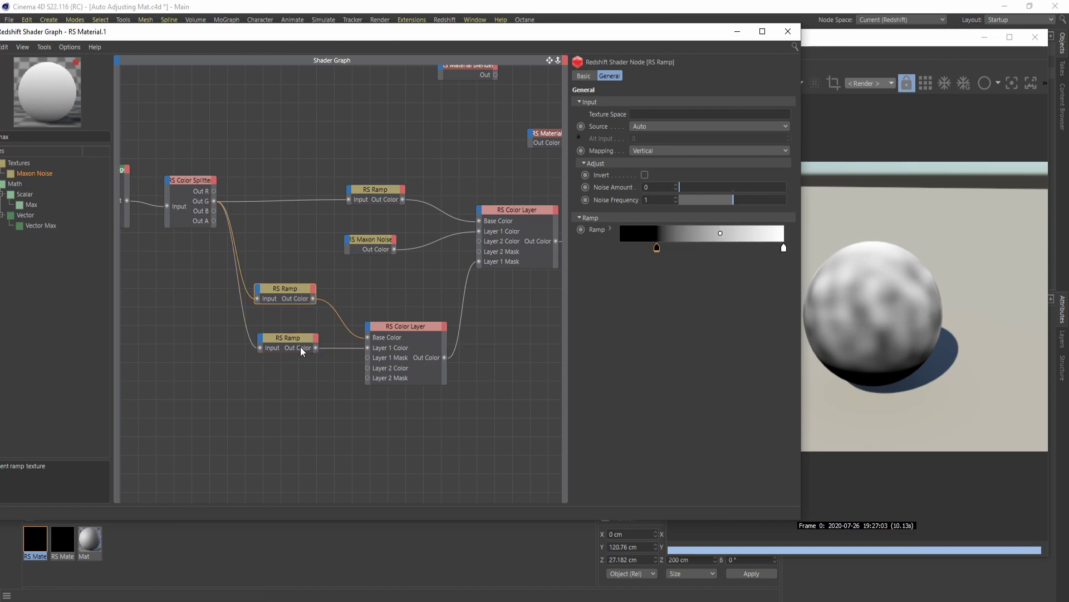
drag(657, 247, 719, 251)
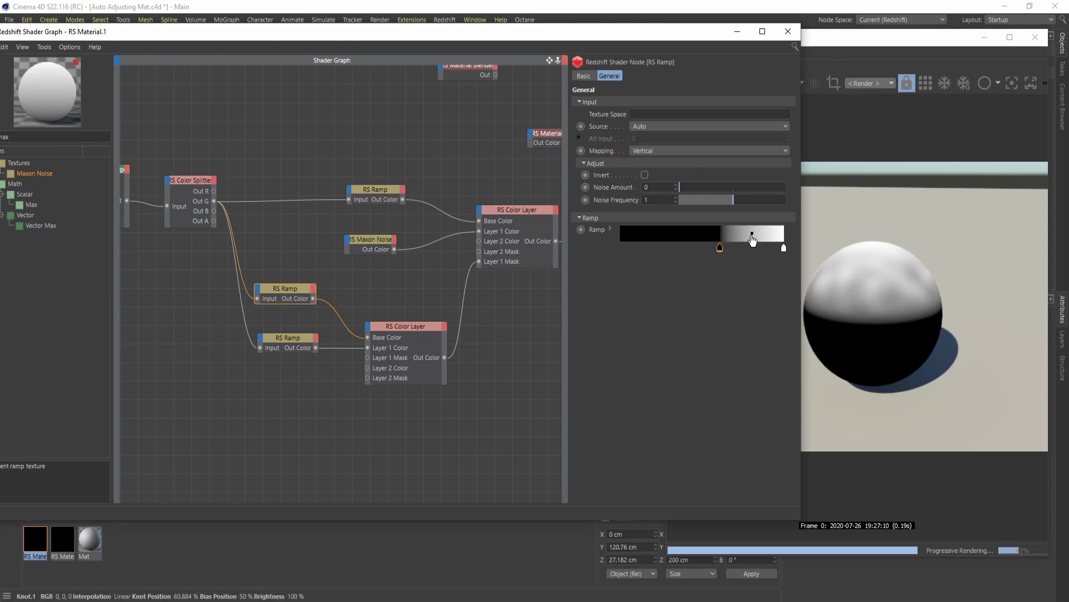
drag(750, 234, 816, 240)
mouse_move(720, 248)
mouse_down()
mouse_move(751, 249)
mouse_move(730, 255)
mouse_up()
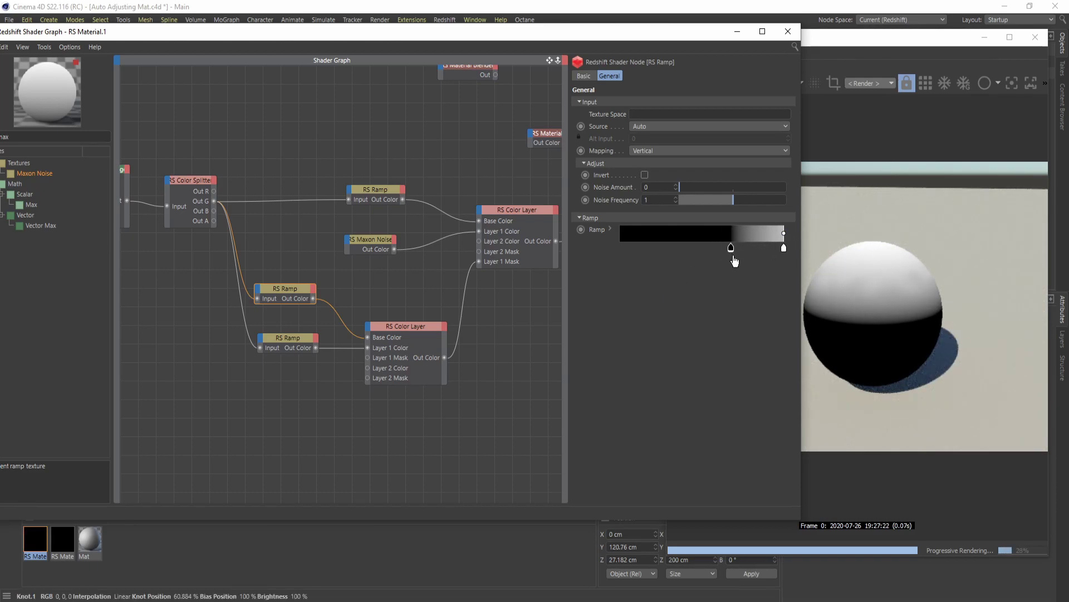
Move the lower mask Ramp's black knot to about 90% for a tighter falloff.
click(288, 338)
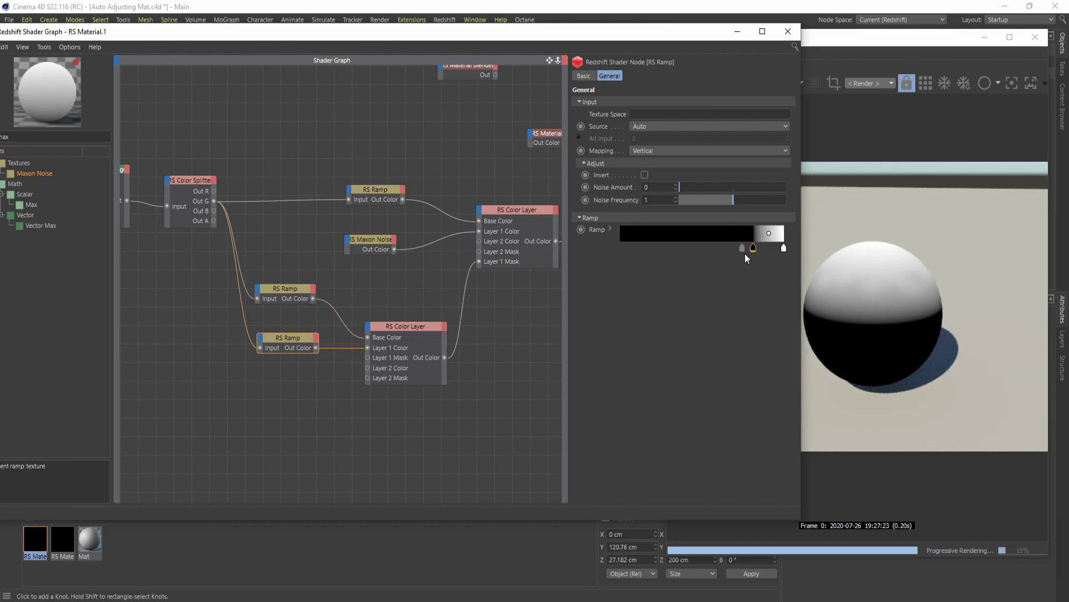
drag(754, 248, 774, 259)
drag(769, 255, 767, 255)
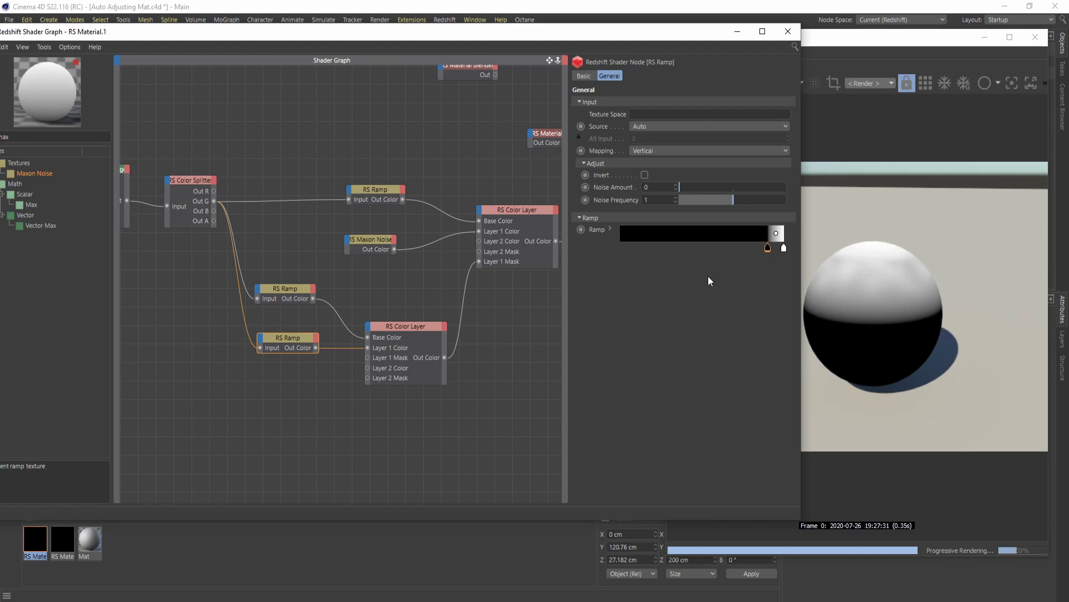
Pull the upper mask Ramp's black knot back to about 57% and compare it with the base Ramp's gradient.
click(299, 294)
mouse_move(733, 251)
mouse_down()
mouse_move(702, 255)
mouse_move(714, 256)
mouse_up()
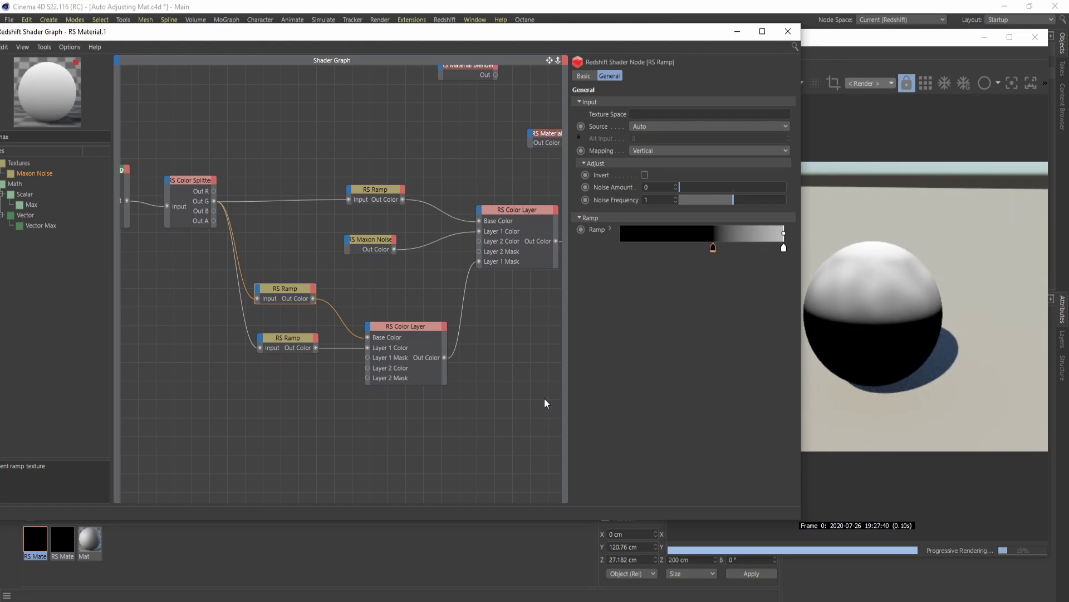
click(386, 192)
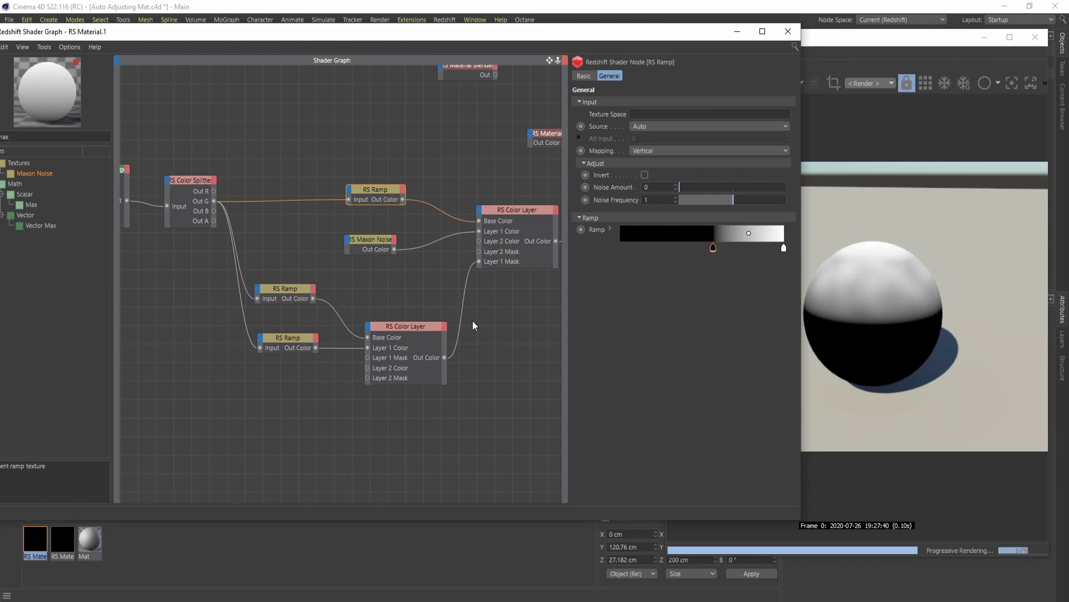
Insert a Color Correct node between the upper Color Layer's Out Color and the Output's Surface, moving the Output aside for room.
key(h)
drag(489, 165, 546, 168)
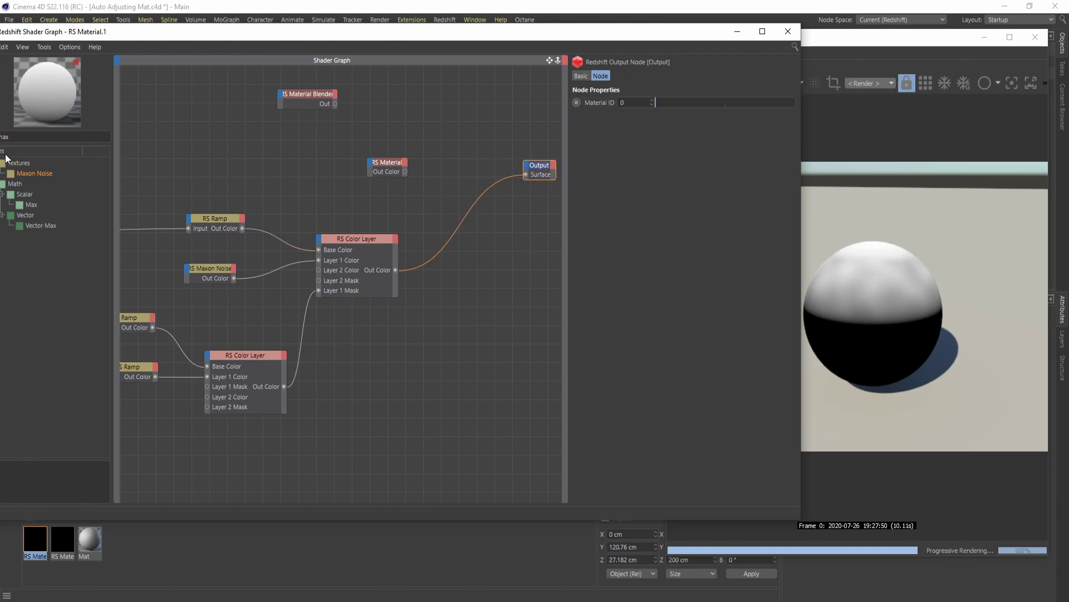
drag(227, 28, 303, 31)
text(colo)
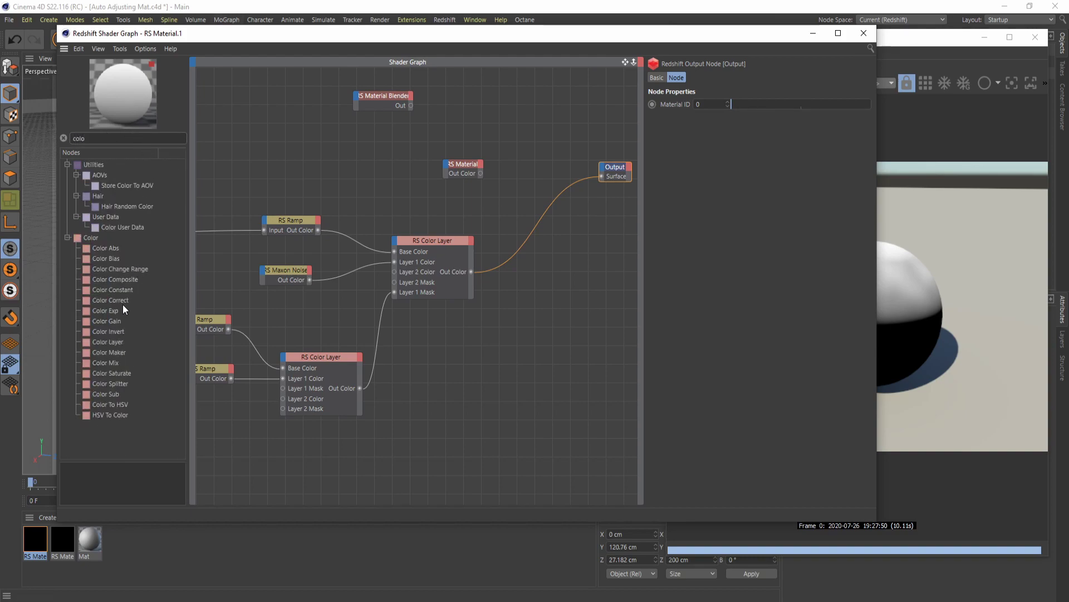
drag(123, 301, 530, 252)
drag(471, 271, 502, 253)
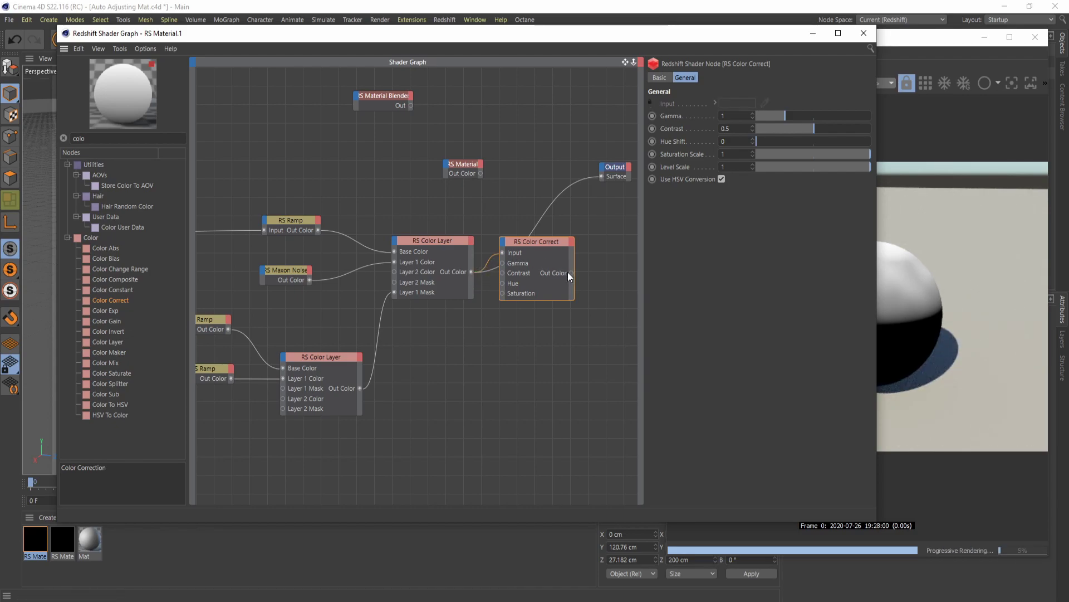
drag(571, 272, 601, 177)
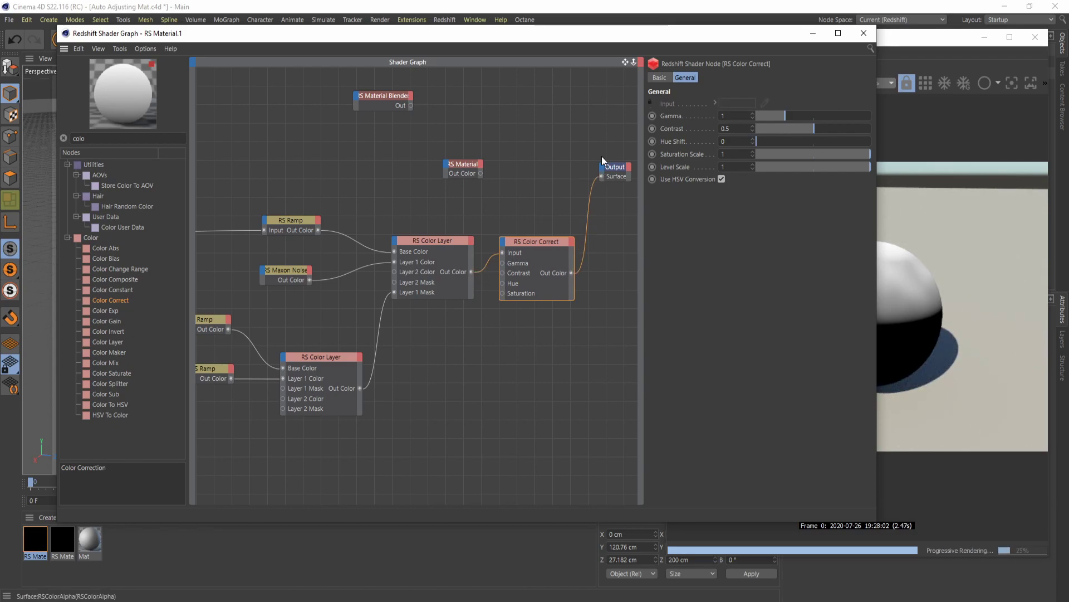
Set the Color Correct node's Gamma to 0.704 and Contrast to 0.877 while keeping the rendered sphere in view.
drag(625, 36, 462, 51)
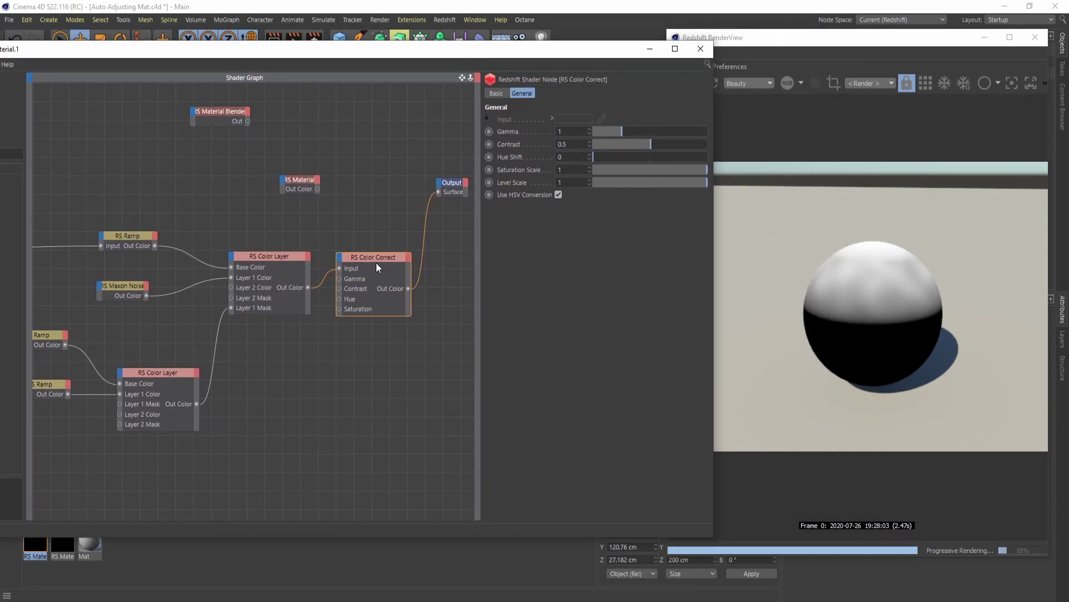
drag(650, 149, 711, 151)
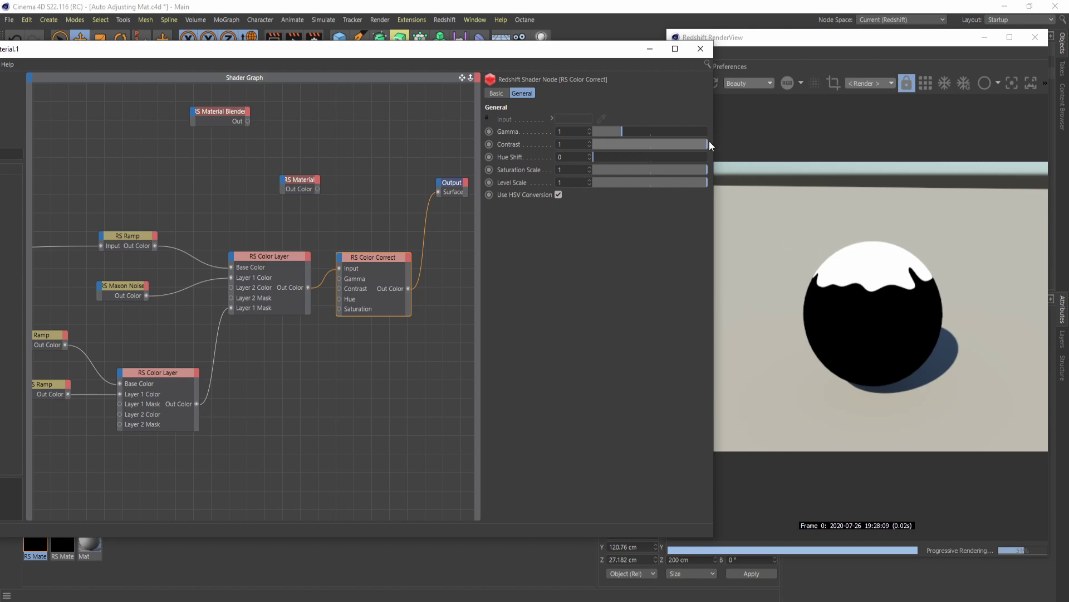
drag(706, 145, 700, 153)
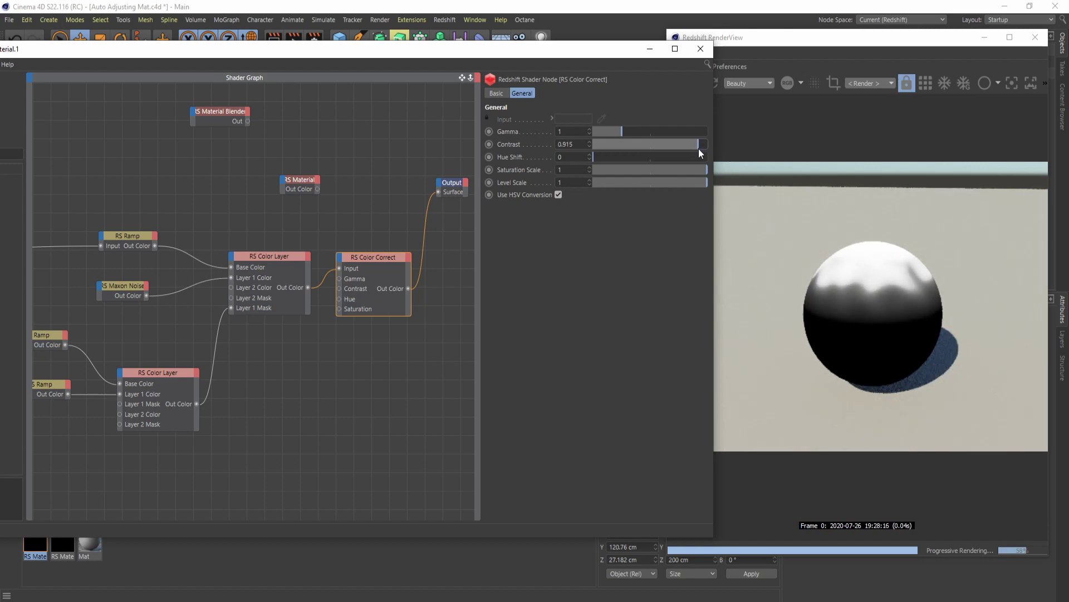
mouse_move(620, 132)
mouse_down()
mouse_move(608, 131)
mouse_move(628, 129)
mouse_move(613, 132)
mouse_up()
drag(684, 142, 694, 144)
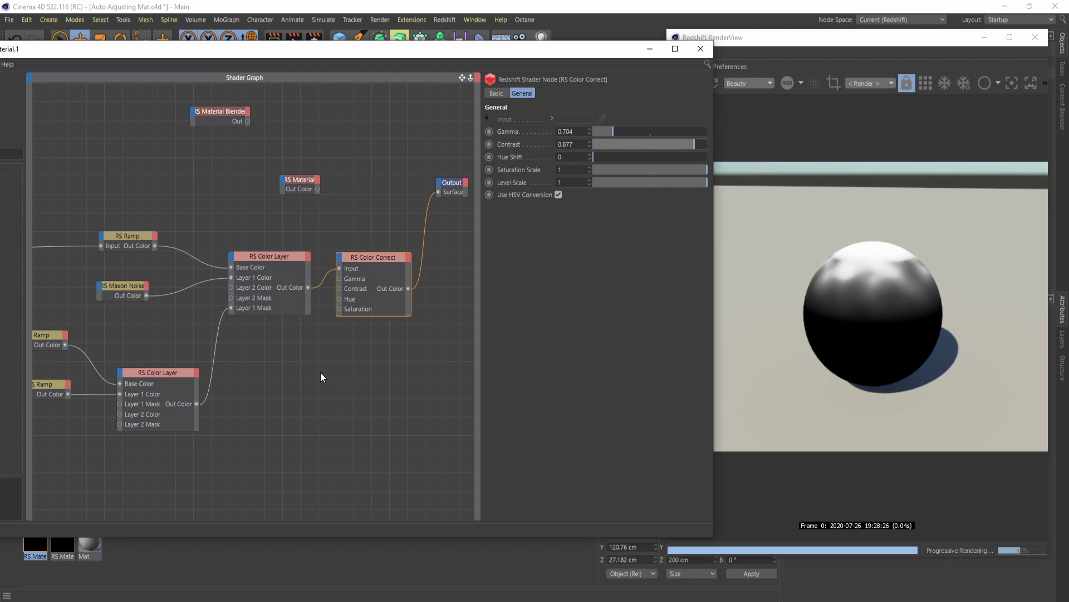
Review the whole node network from the State node to the Color Correct, including the gradients of the two mask Ramps.
drag(400, 44, 528, 42)
scroll(426, 361, down, 3)
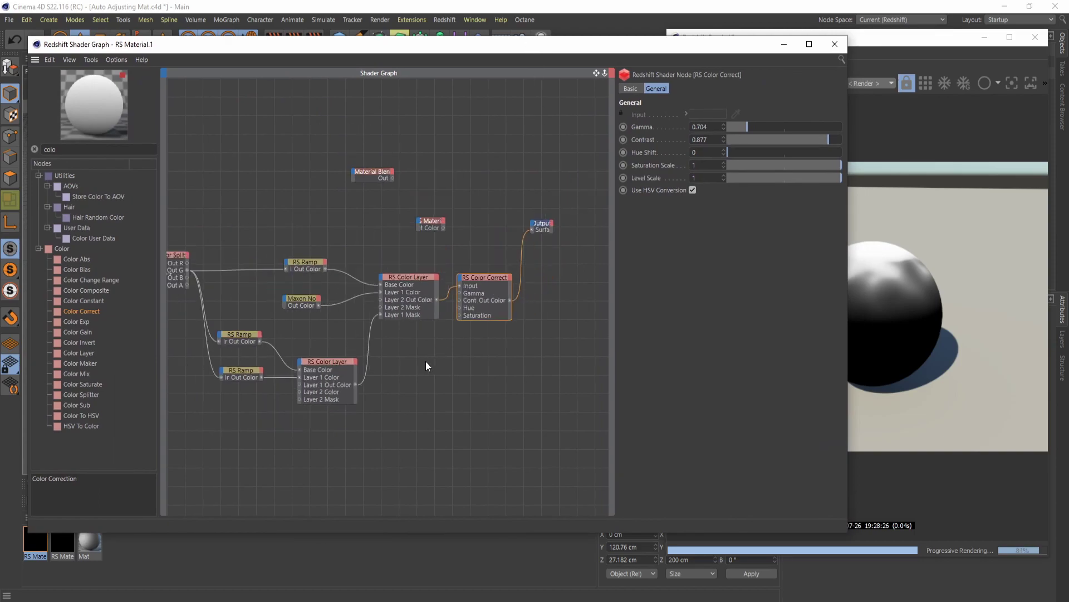
middle_drag(341, 408, 383, 373)
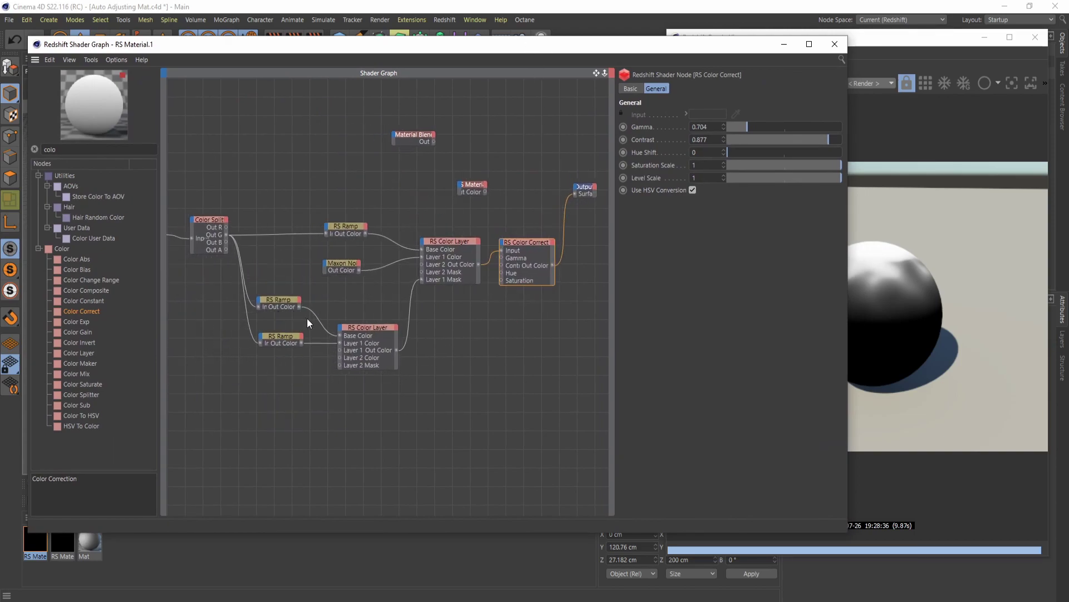
middle_drag(299, 313, 418, 309)
drag(263, 225, 263, 225)
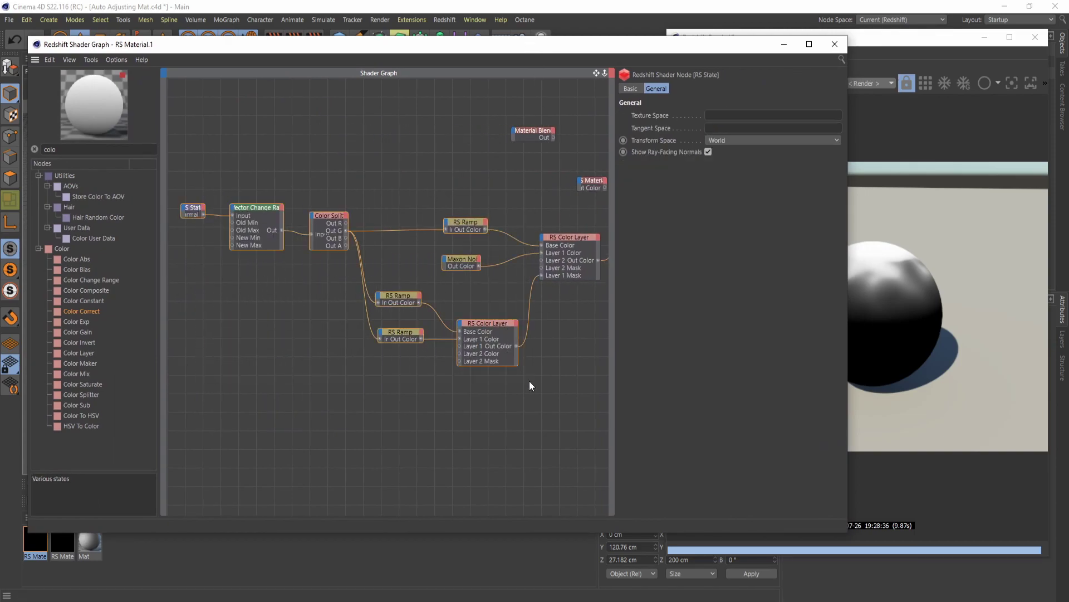
middle_drag(608, 381, 519, 372)
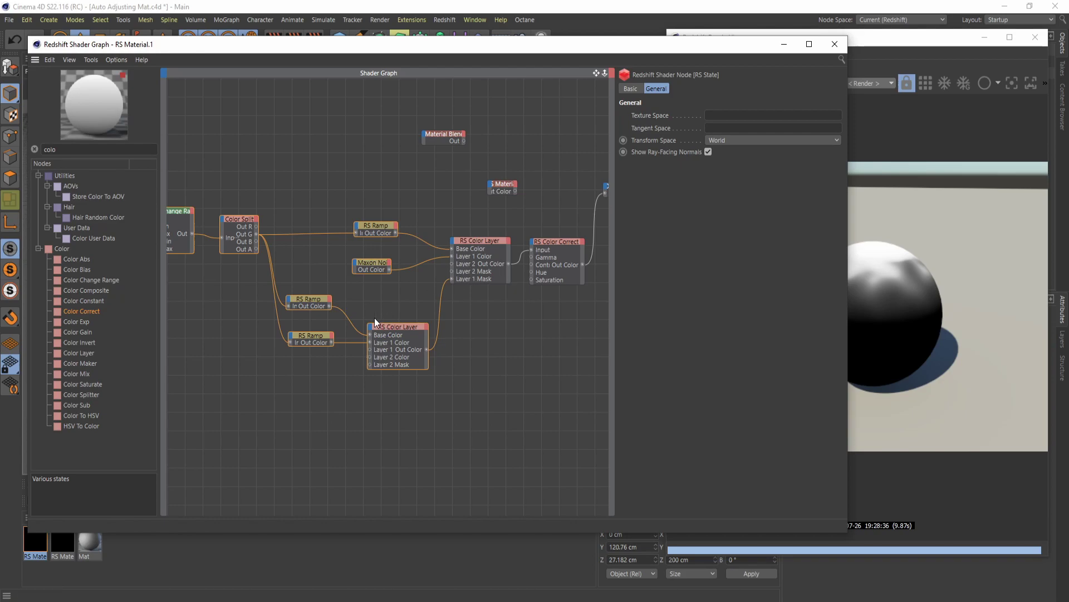
click(316, 299)
click(309, 338)
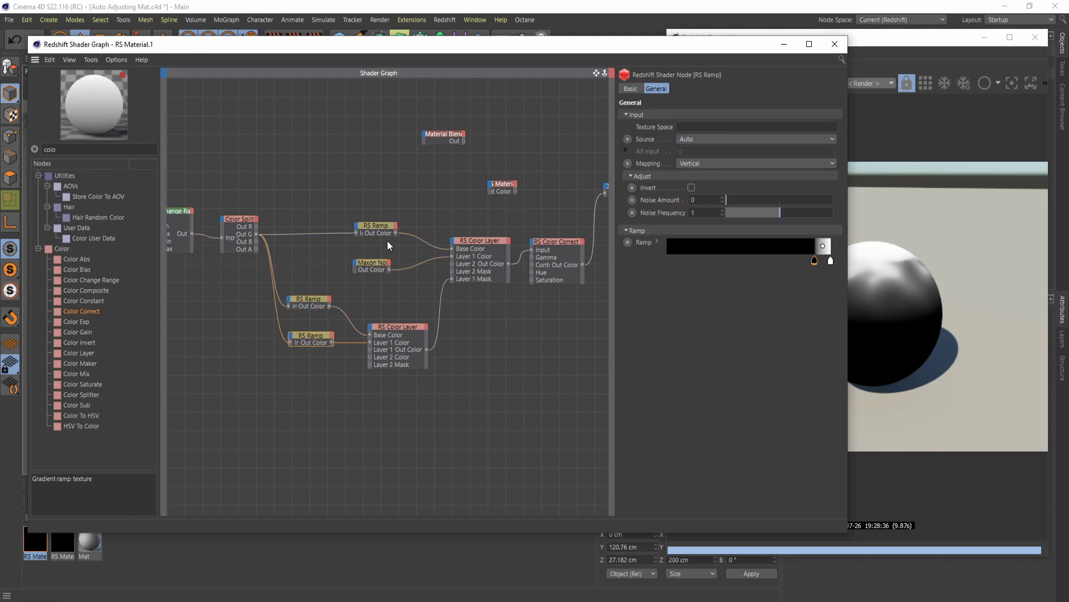
Minimize the shader graph and rotate the sphere in the viewport to test the normal-based mask in the render view.
click(786, 49)
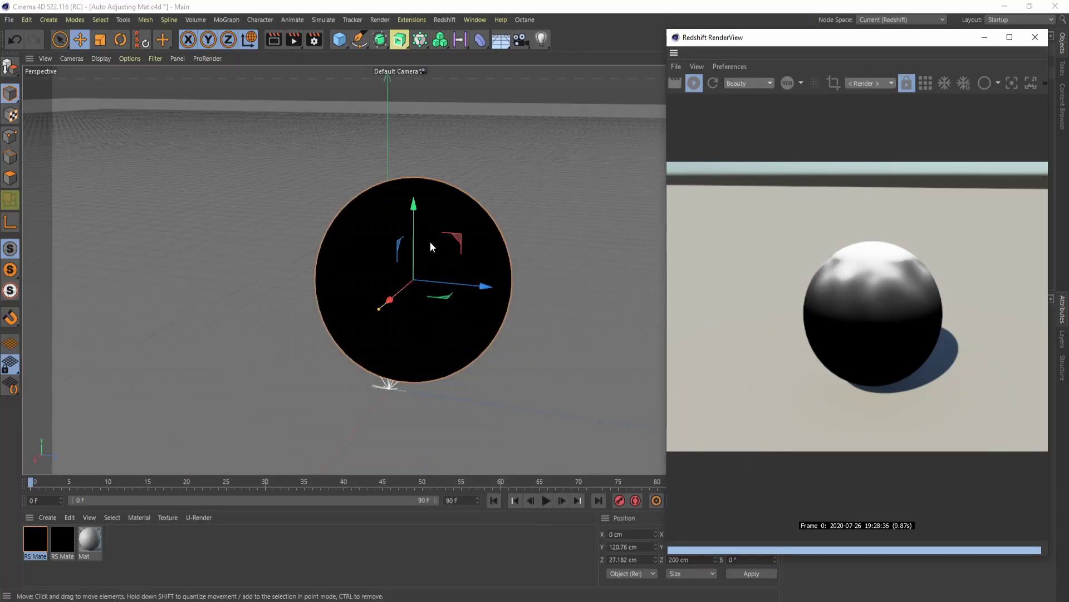
key(r)
drag(389, 241, 386, 427)
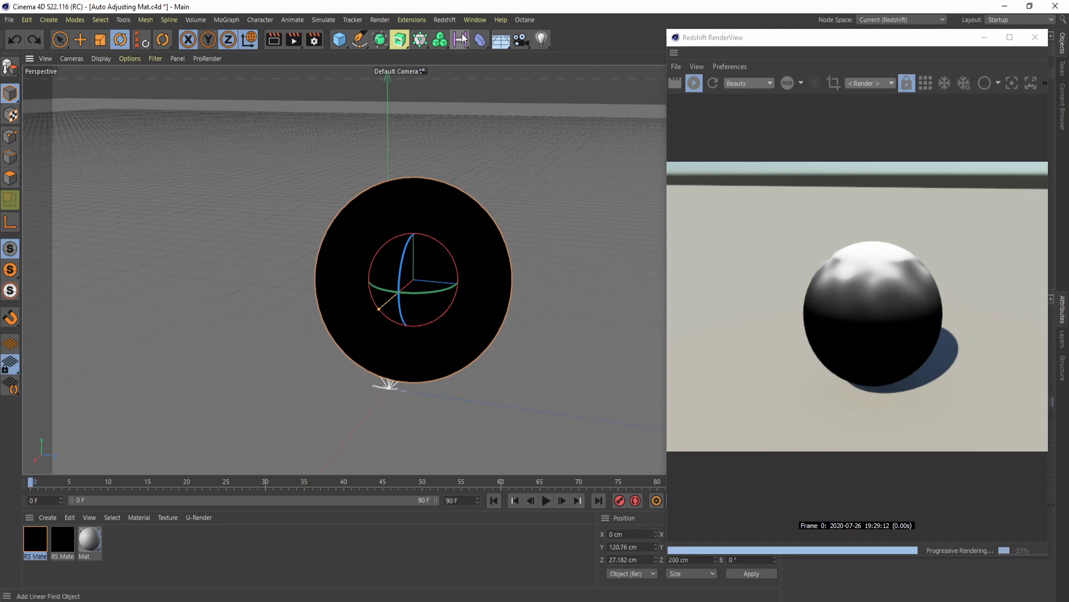
Switch to the Demo Anim.c4d scene and open the Rock Hero 3 material in the shader graph.
click(450, 21)
mouse_move(469, 23)
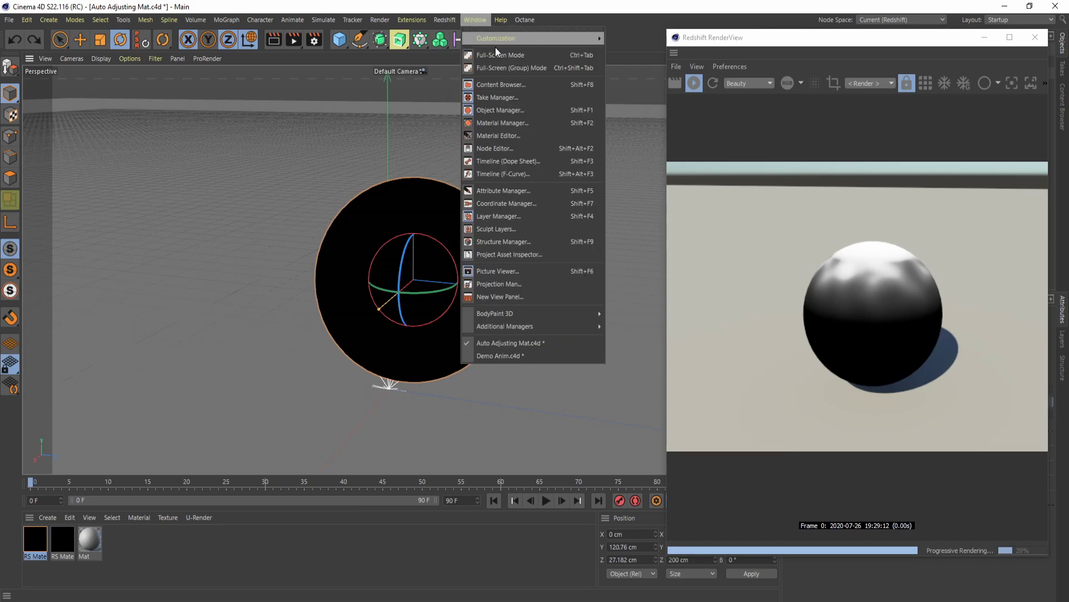
click(514, 358)
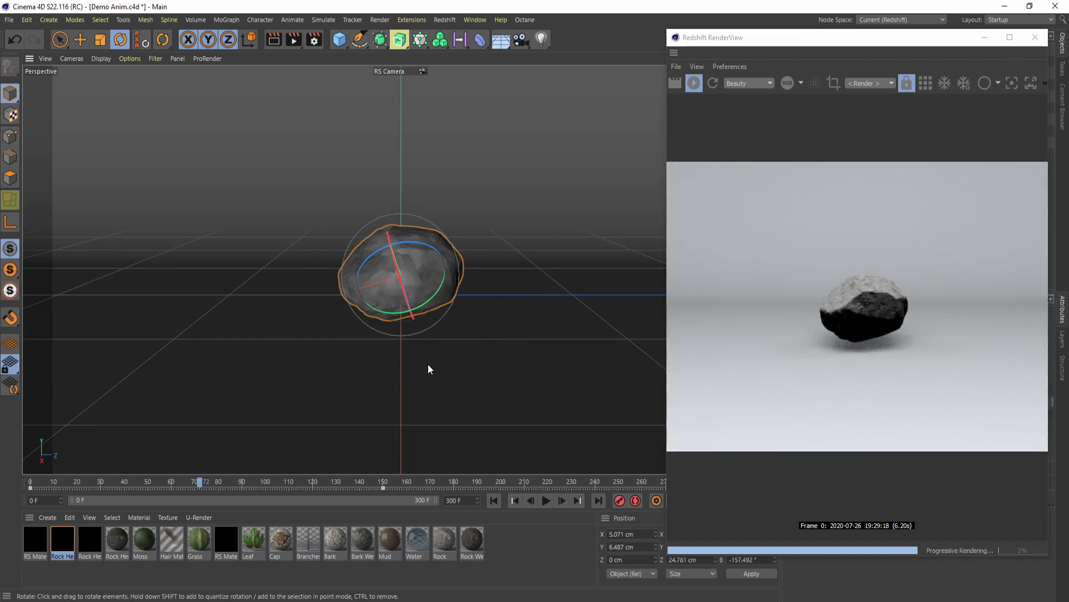
double_click(55, 546)
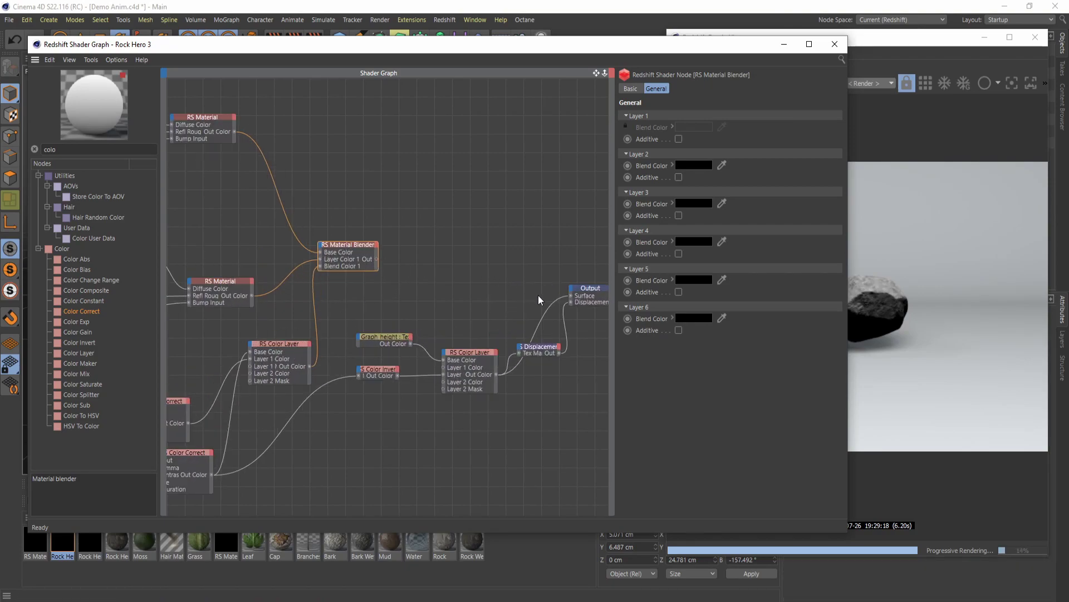
Connect the RS Material Blender's Out to the Output's Surface and check the rock's render.
drag(377, 261, 575, 301)
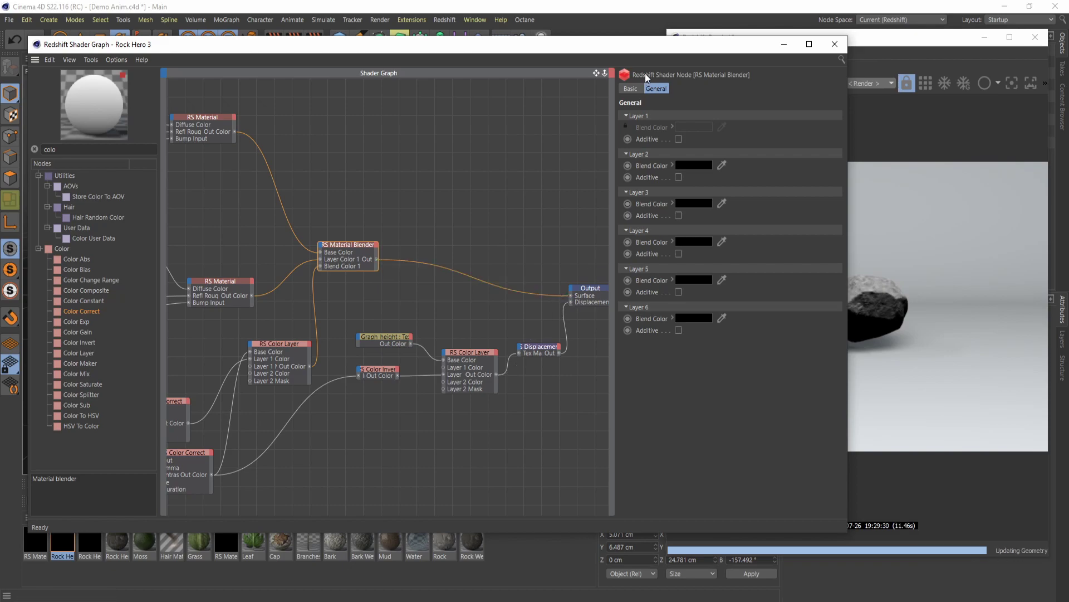
drag(639, 52, 622, 52)
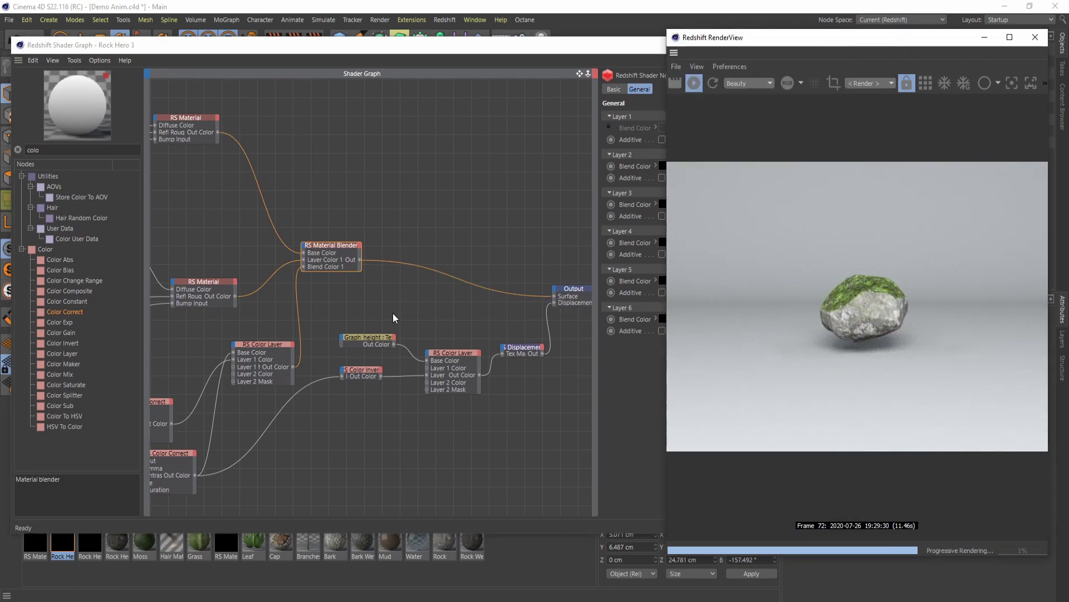
key(a)
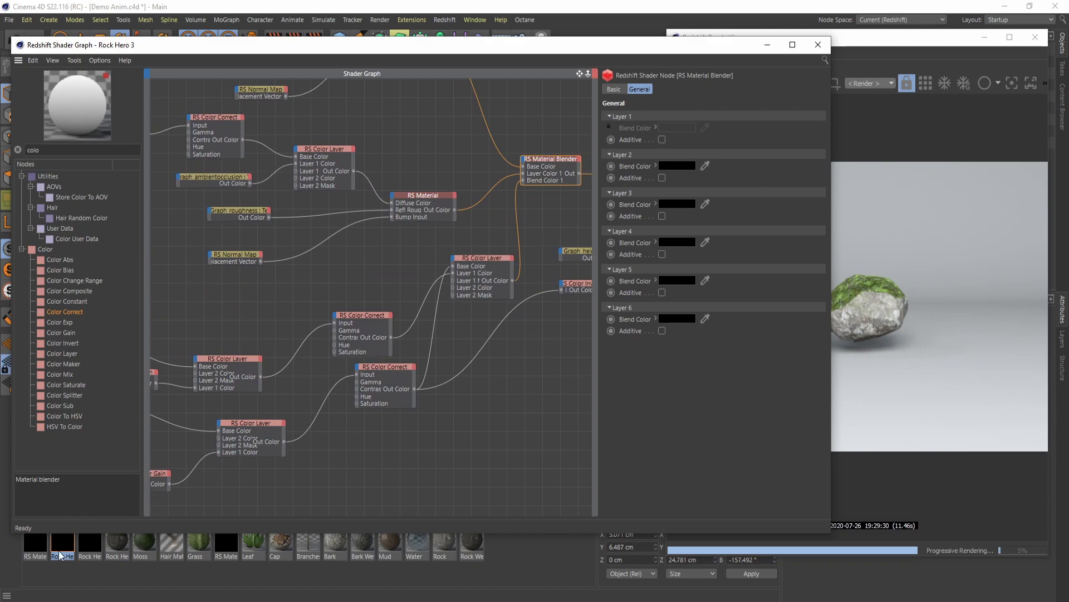
Review the mask network from the State node through the Ramps, Color Gains and Color Layers to the two Color Correct nodes.
scroll(202, 411, down, 4)
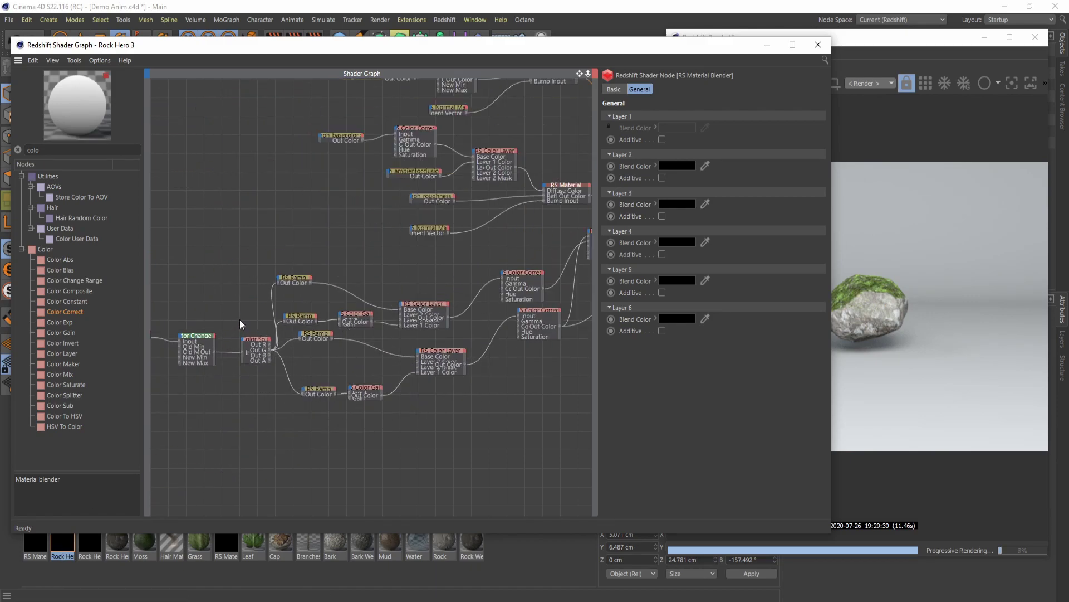
middle_drag(321, 369, 347, 370)
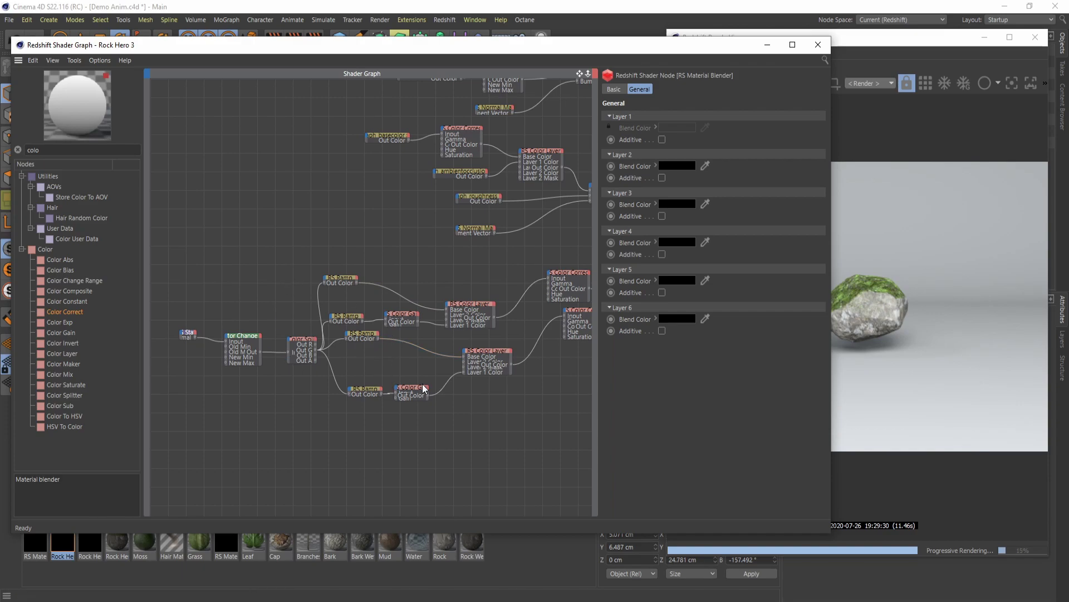
middle_drag(592, 336, 500, 342)
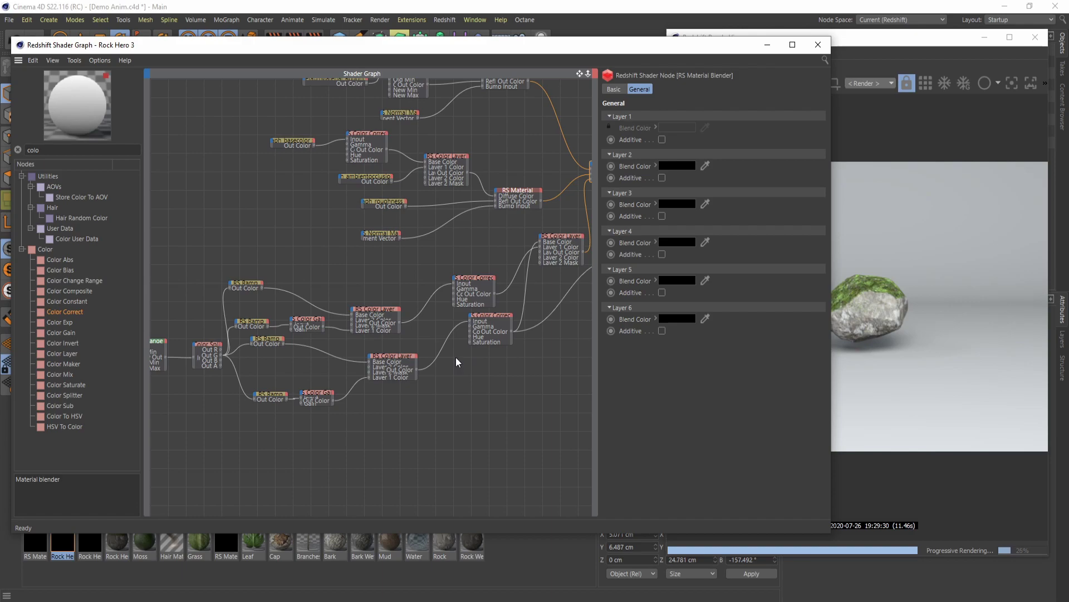
scroll(454, 353, up, 6)
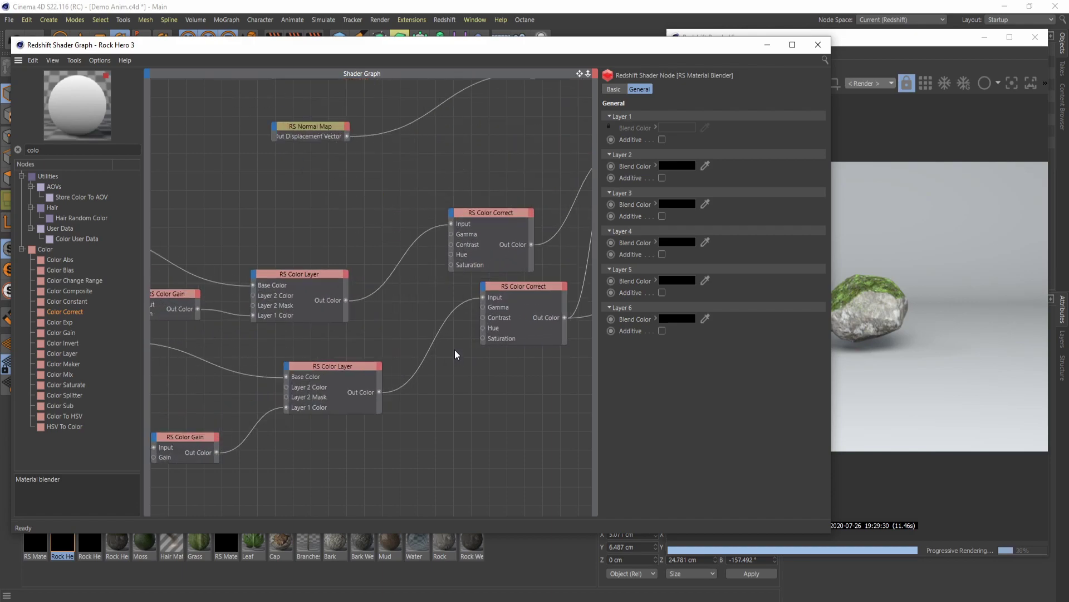
middle_drag(408, 365, 484, 322)
scroll(429, 315, down, 1)
scroll(485, 320, down, 2)
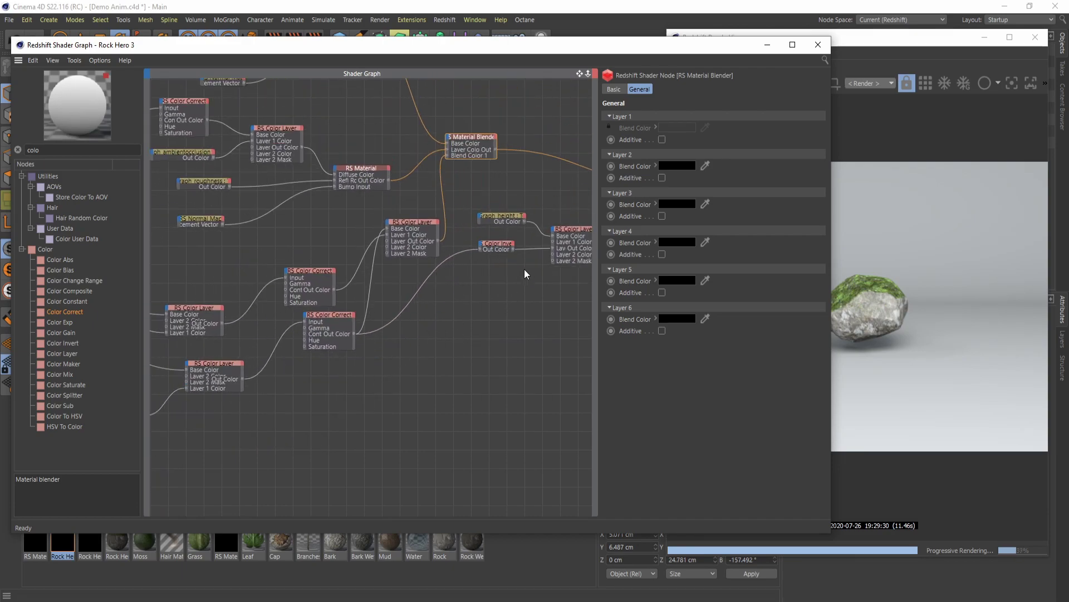
middle_drag(553, 287, 538, 291)
scroll(345, 349, up, 1)
scroll(288, 362, up, 1)
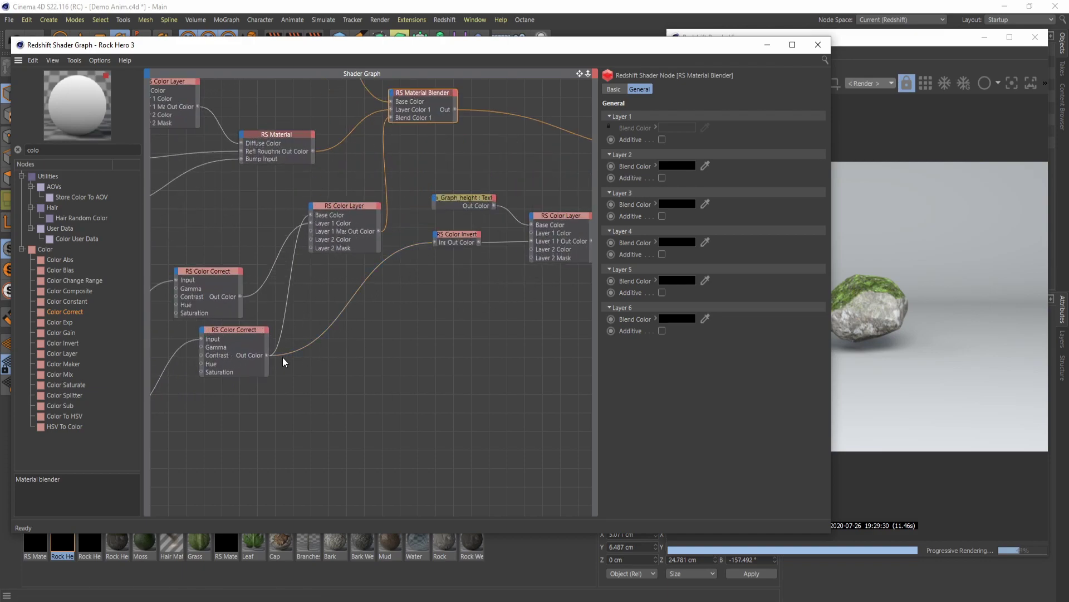
Inspect the lower Color Correct node and the Color Invert it feeds on the way to the Displacement.
click(256, 333)
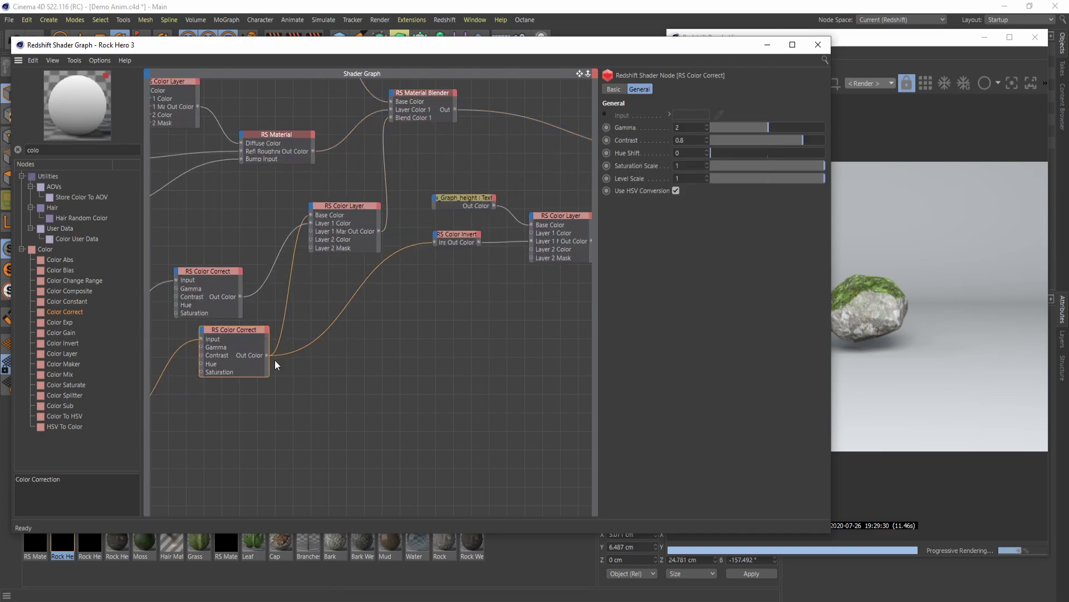
click(464, 232)
middle_drag(485, 284, 557, 253)
scroll(241, 388, down, 4)
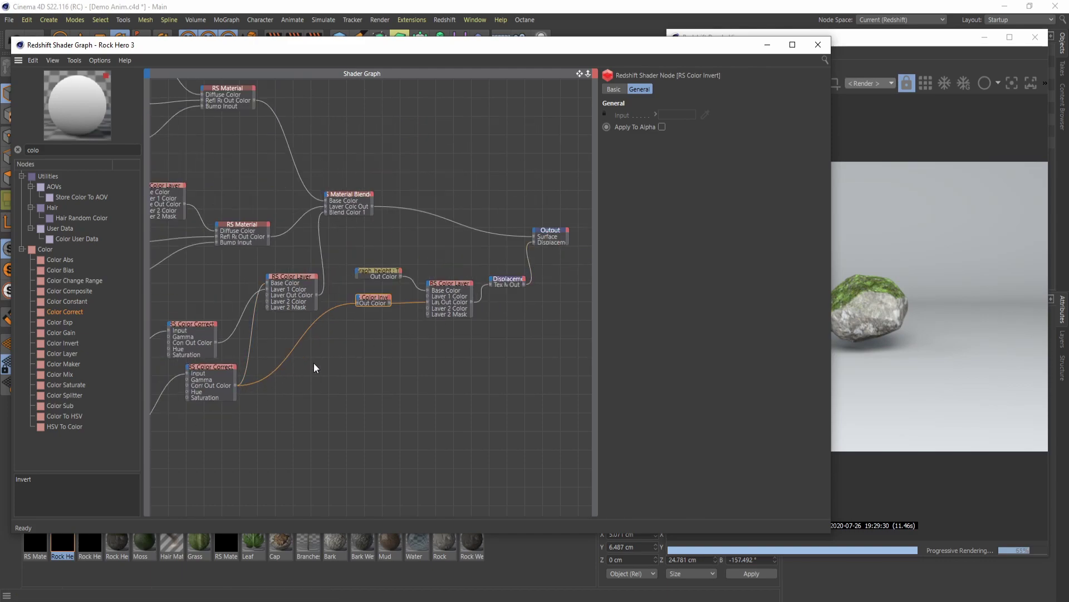
drag(268, 283, 238, 386)
scroll(398, 294, up, 3)
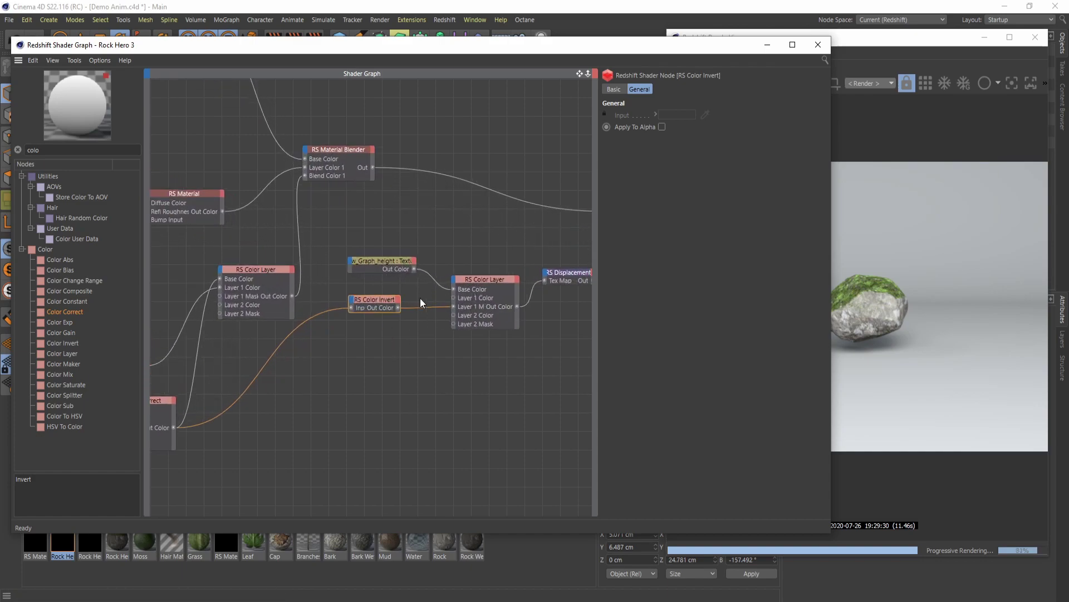
Inspect the settings of the New_Graph_height texture and the Color Layer that feed the Displacement node.
click(411, 268)
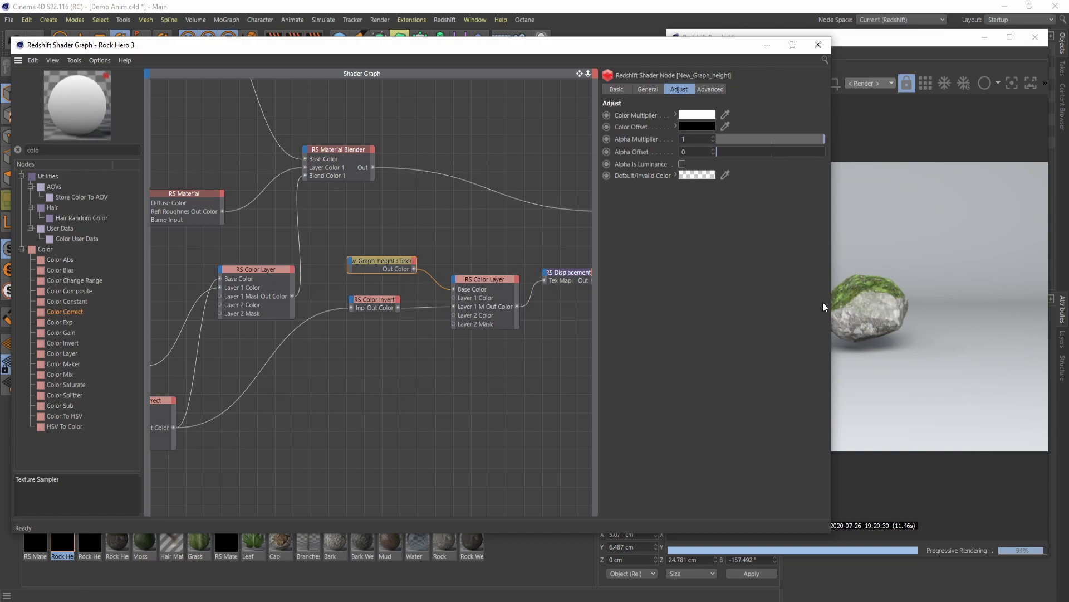
click(498, 281)
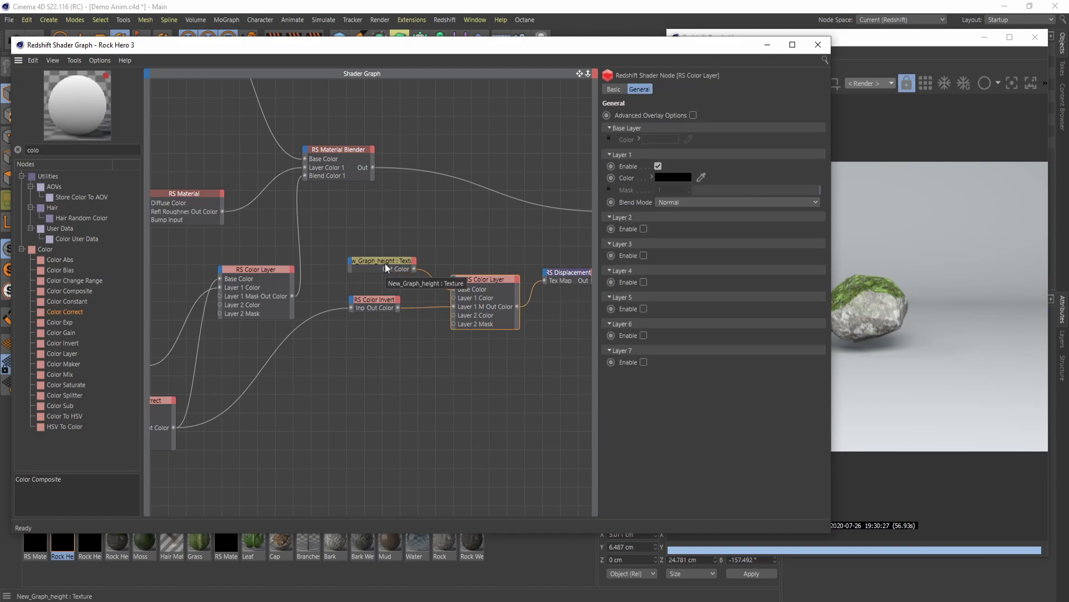
click(386, 263)
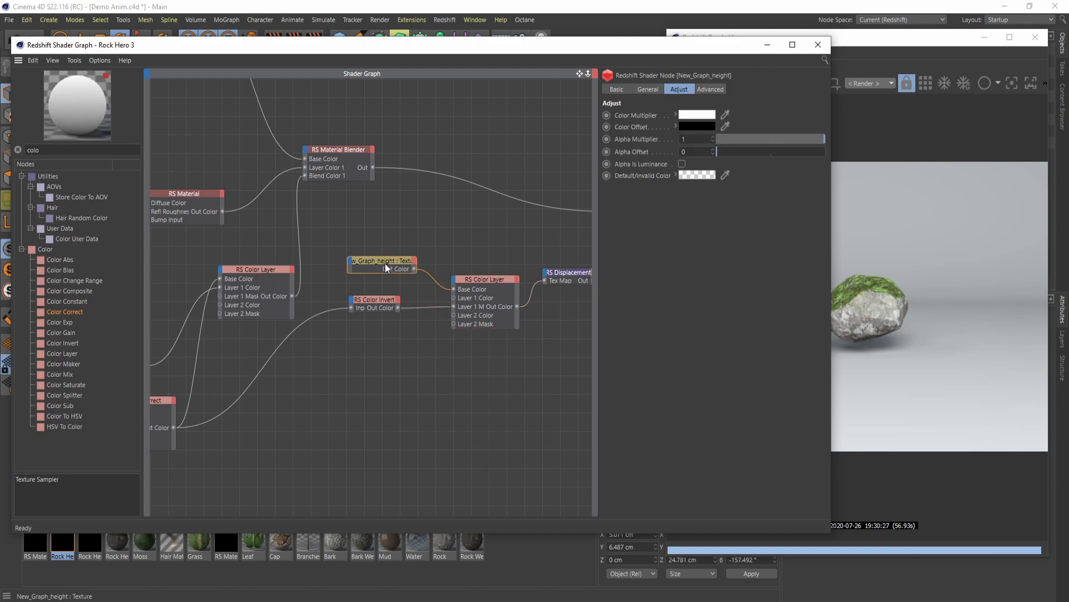
click(487, 280)
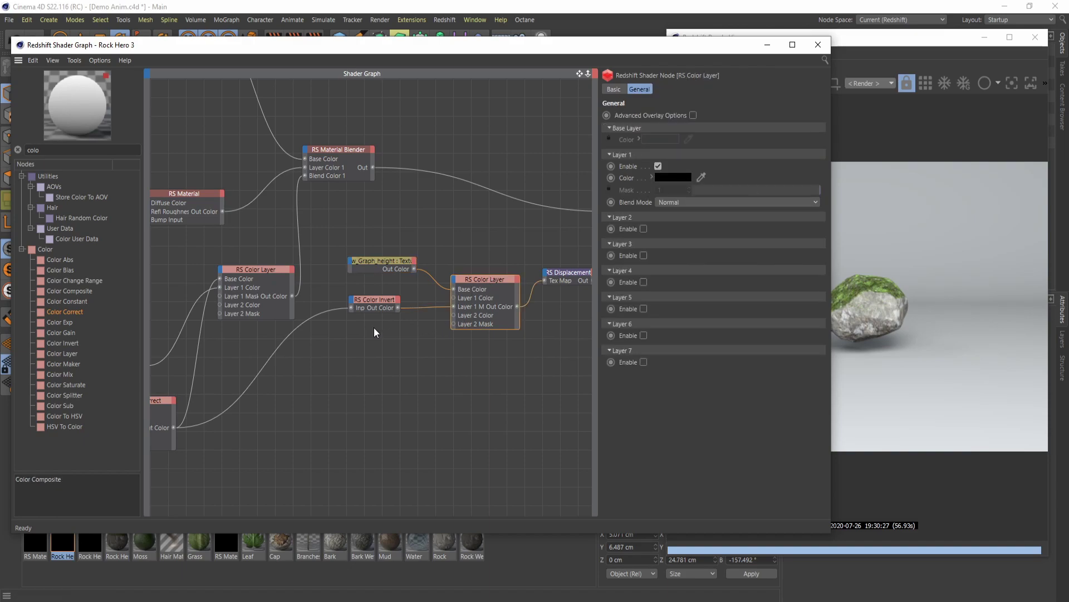
Preview the inverted mask on the rock by connecting the Color Invert's Out Color to the Output's Surface.
key(s)
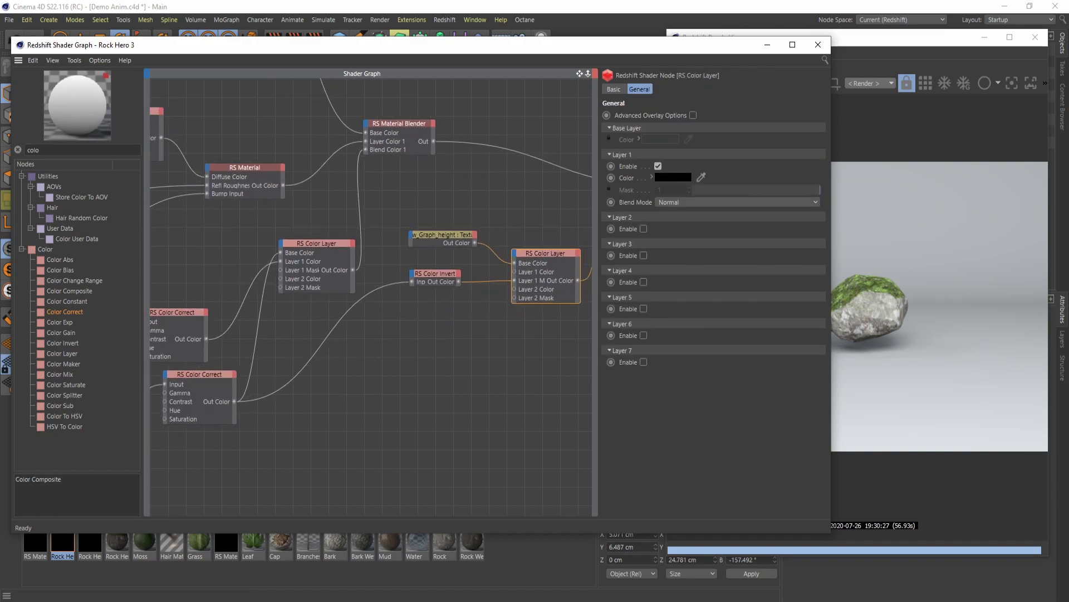
drag(285, 354, 493, 257)
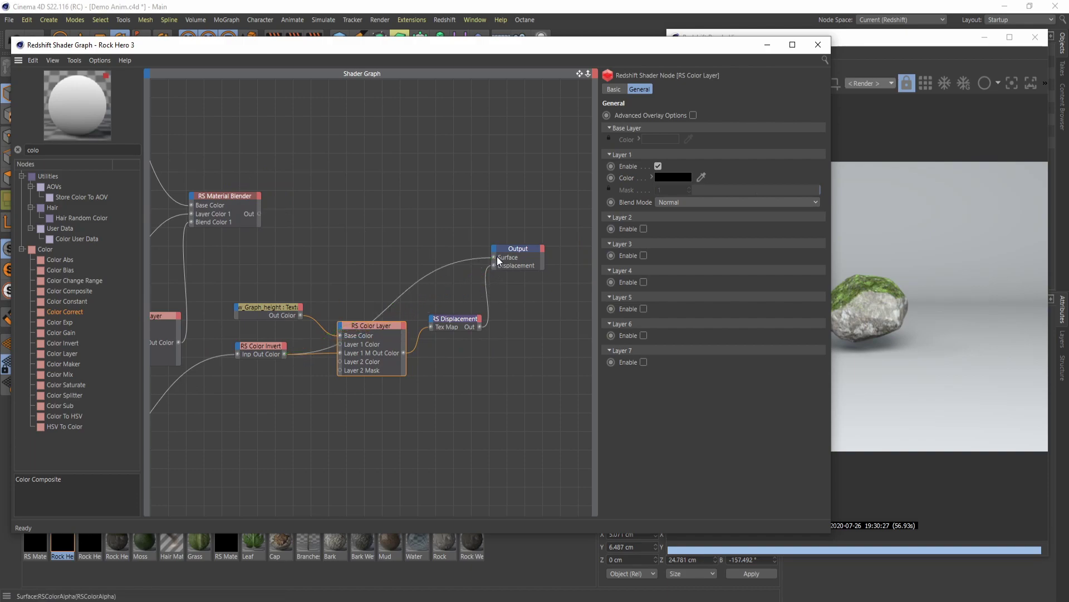
click(902, 289)
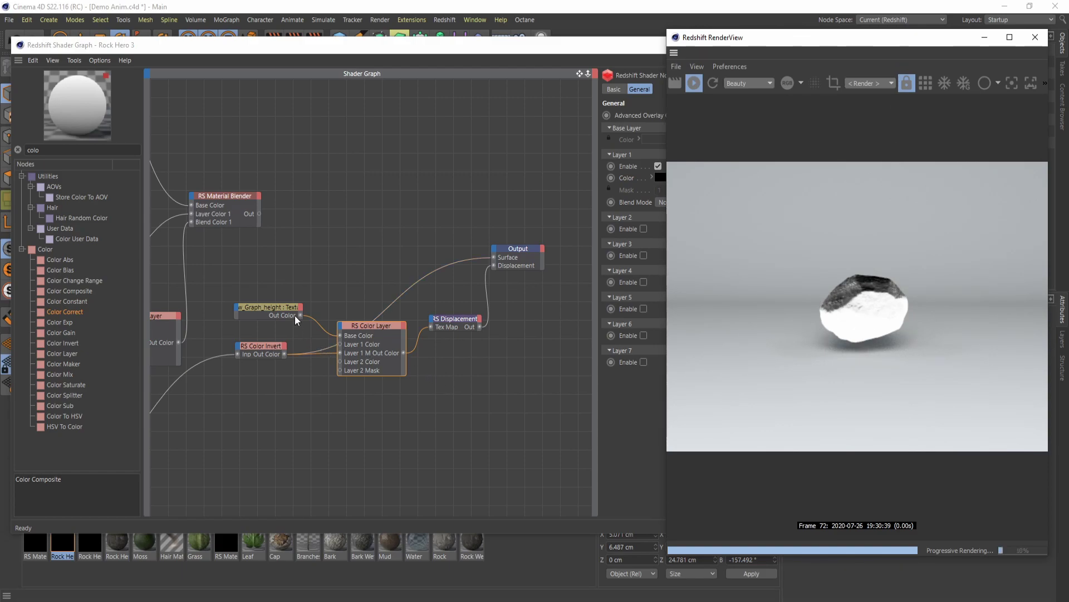
click(360, 339)
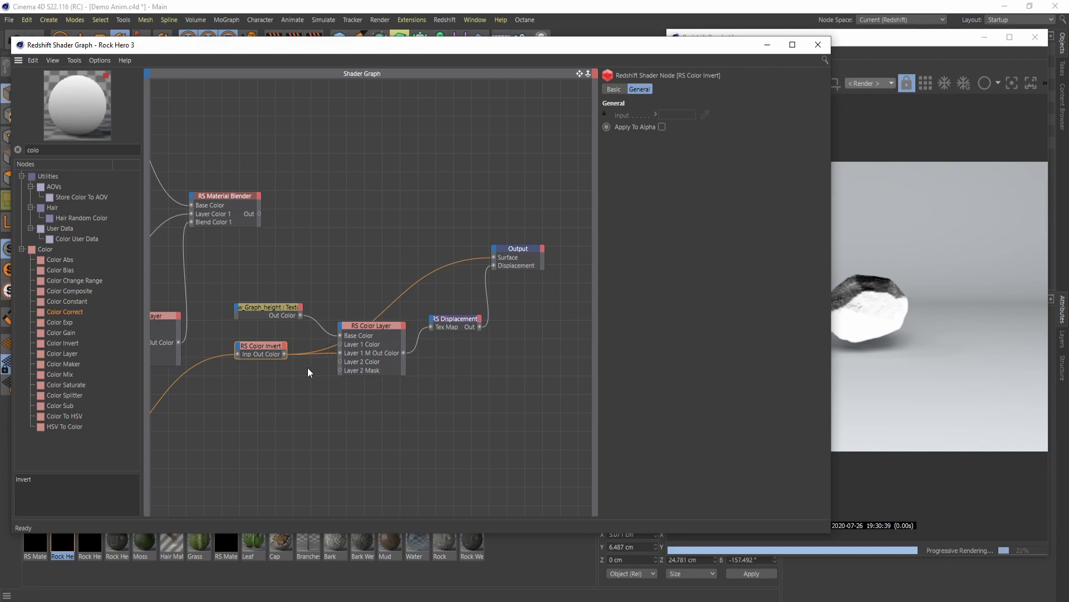
middle_drag(334, 357, 357, 351)
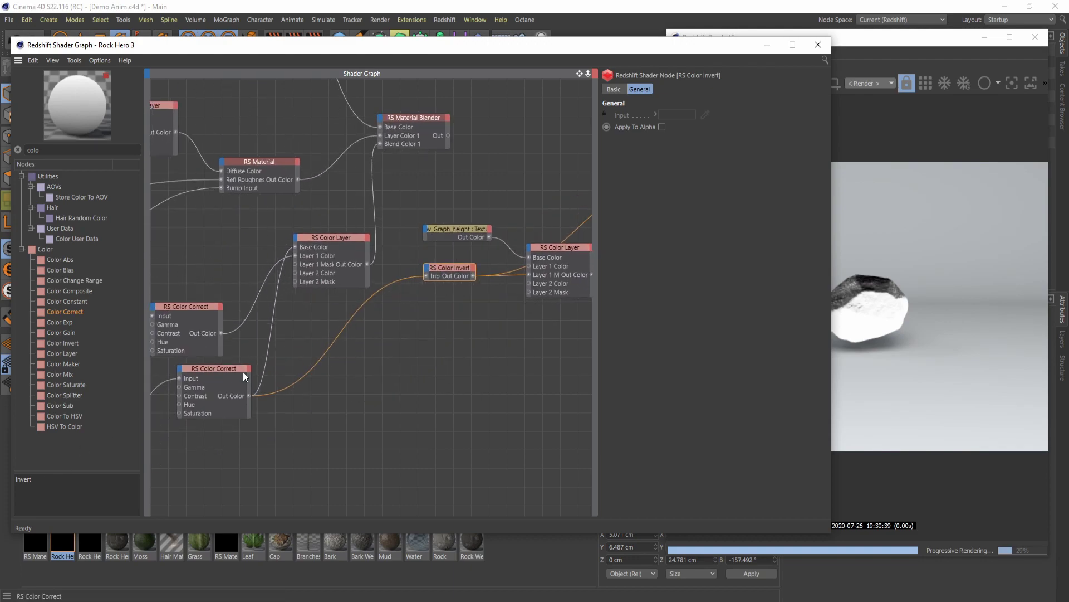
middle_drag(482, 328, 494, 302)
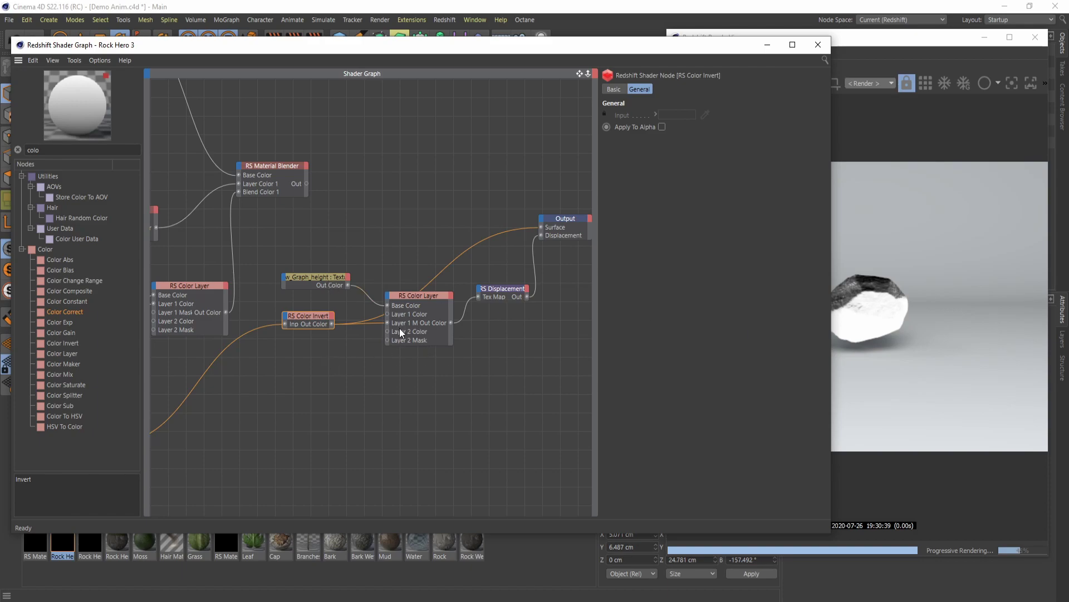
Check the displacement Color Layer's Layer 1 color and preview the node by connecting its Out Color to the Output's Surface.
click(436, 302)
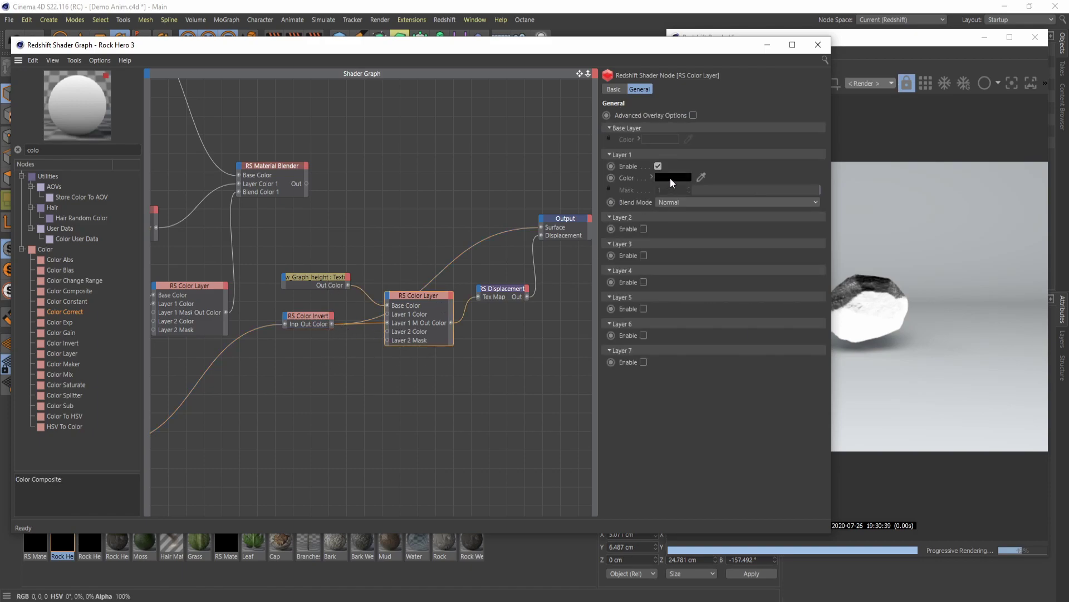
click(670, 179)
click(779, 118)
key(h)
drag(369, 355, 458, 260)
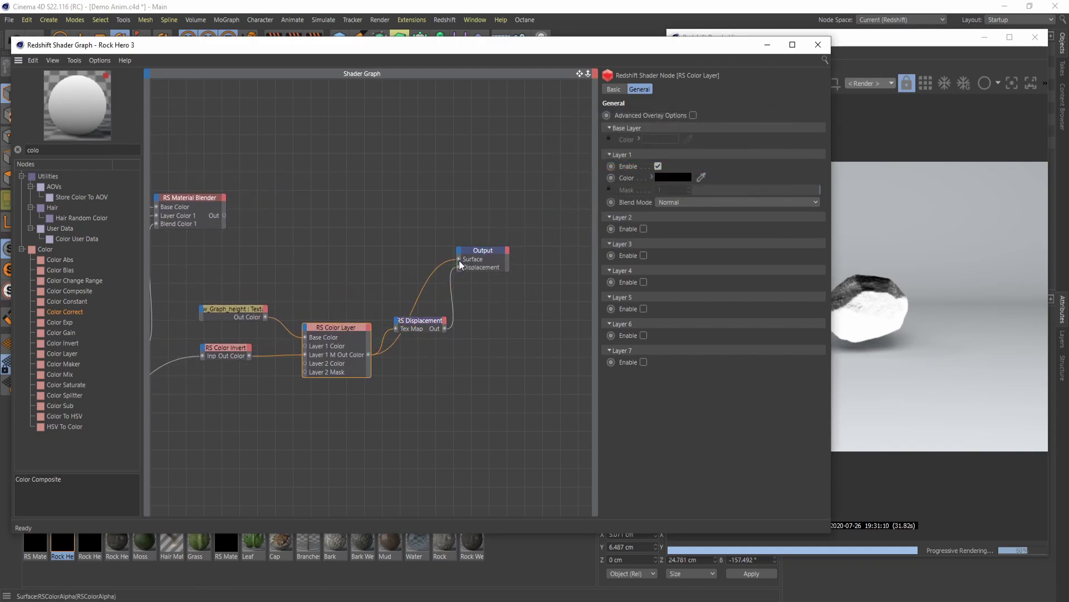
click(863, 38)
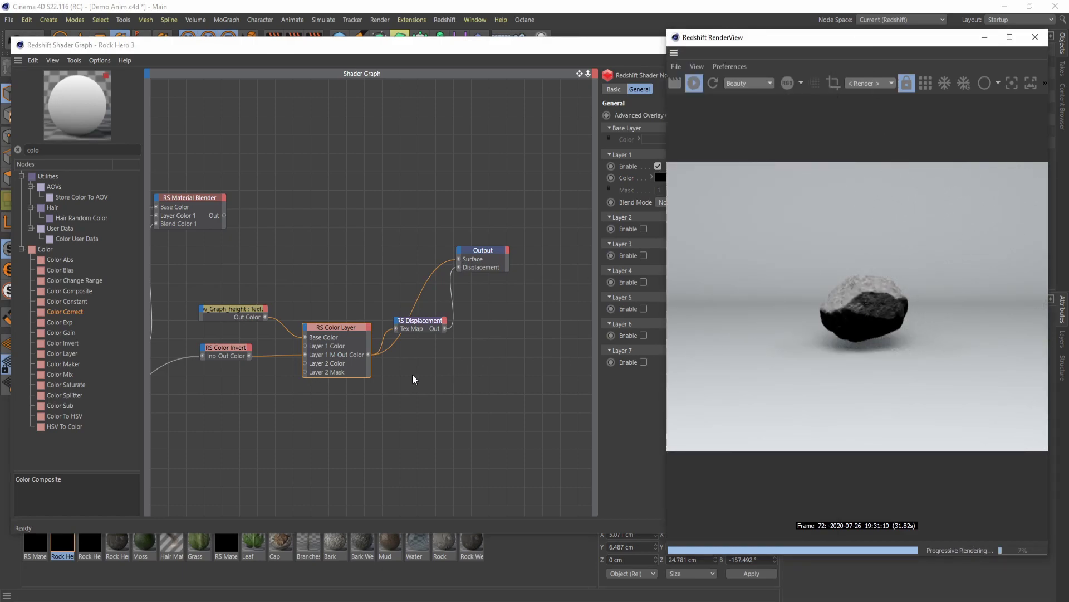
Compare the Material Blender with the displacement Color Layer on the Output's Surface, leaving the Material Blender connected.
middle_drag(273, 376, 329, 363)
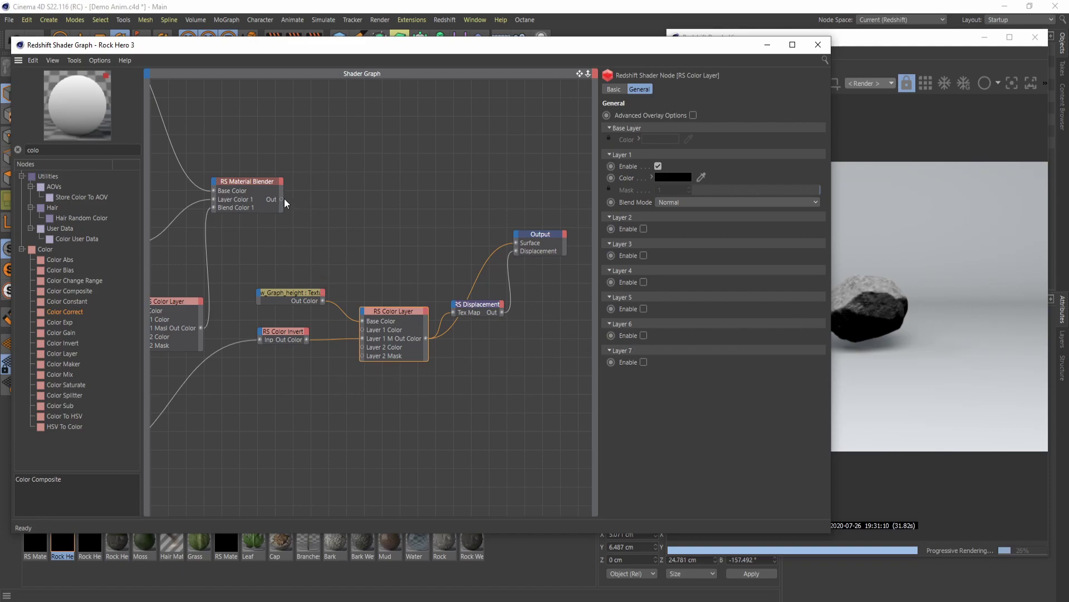
drag(282, 199, 518, 244)
scroll(462, 310, down, 2)
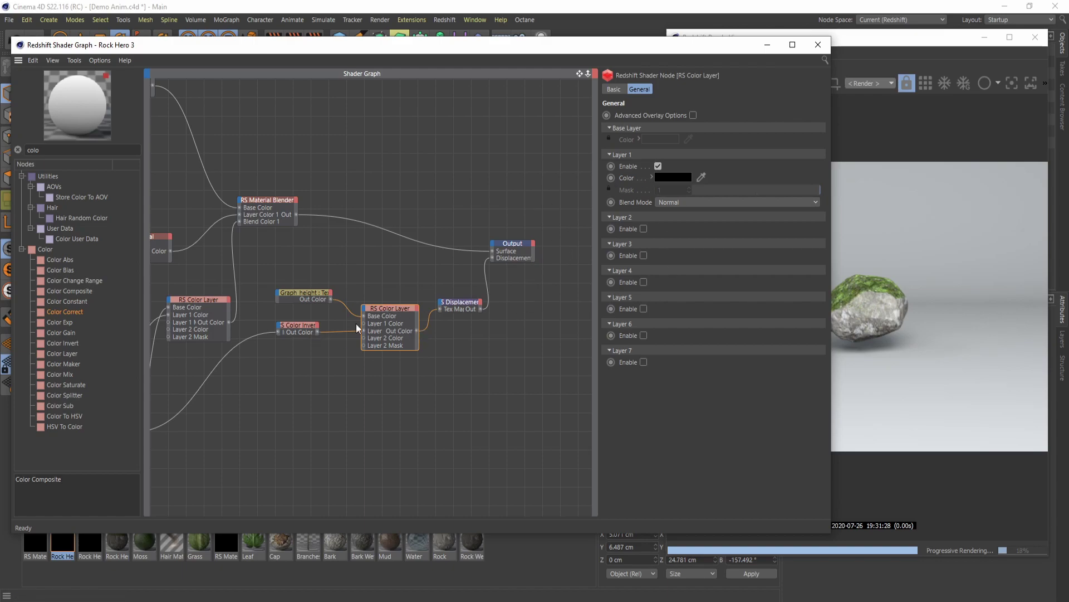
drag(418, 331, 492, 252)
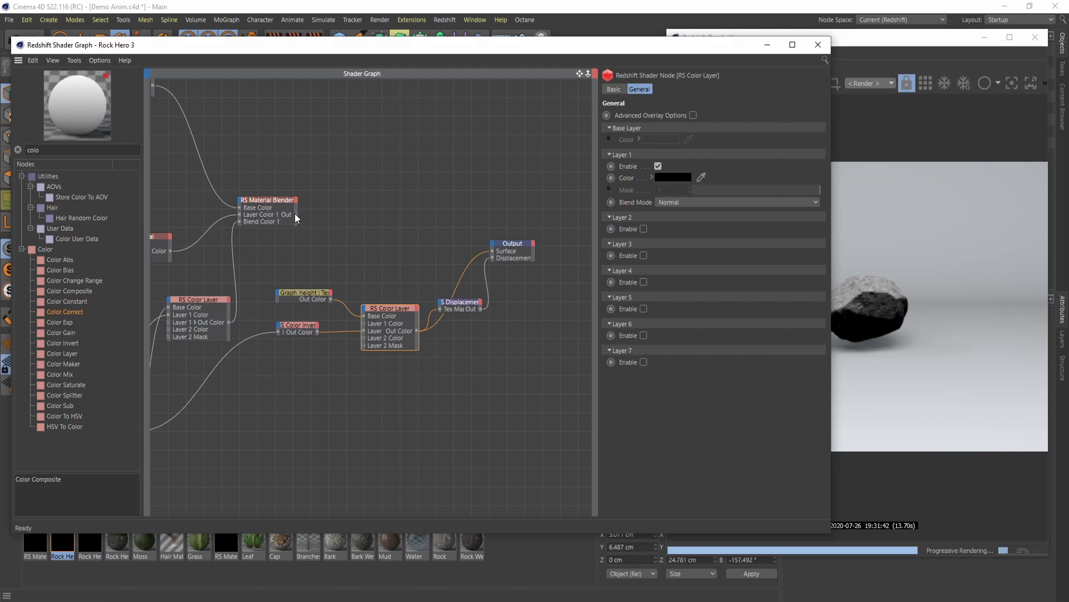
drag(296, 215, 492, 251)
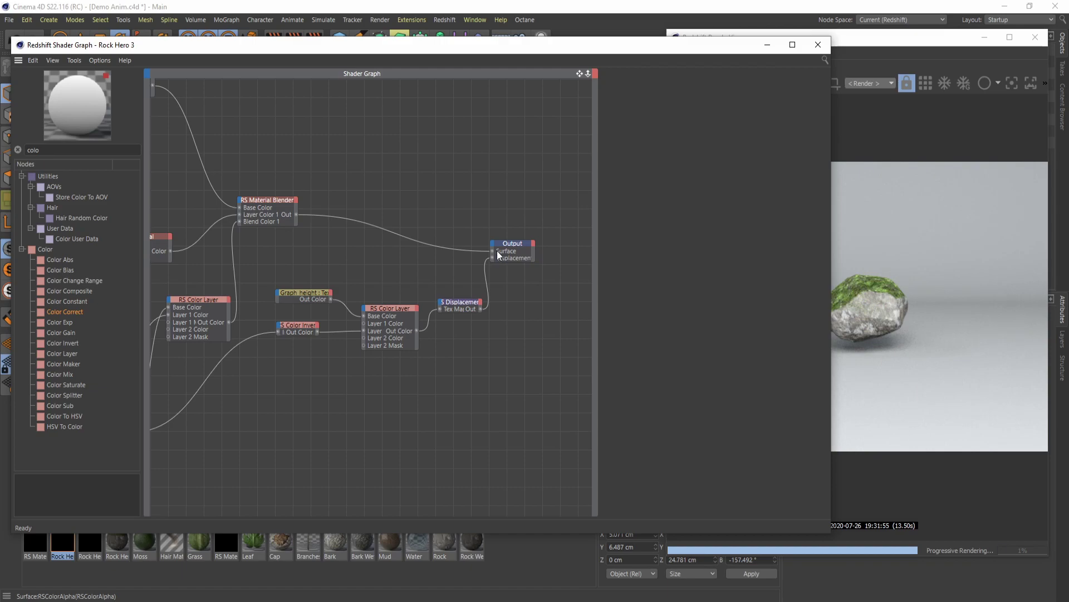
Close the shader graph and rotate the rock to a B angle of about -340° to test the auto-adjusting material.
click(818, 45)
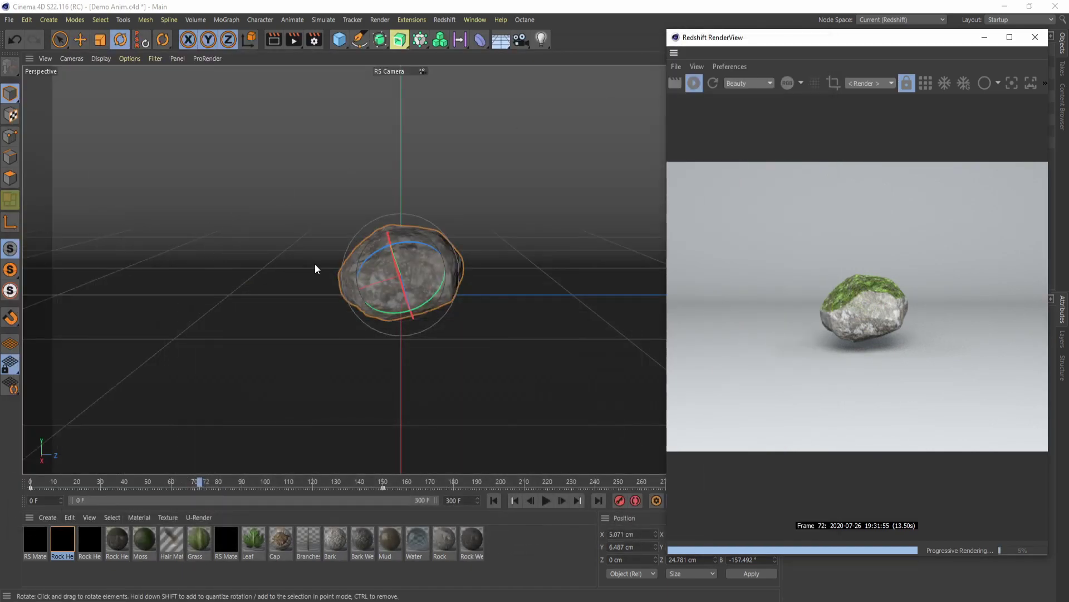
drag(379, 252, 476, 250)
drag(374, 252, 464, 242)
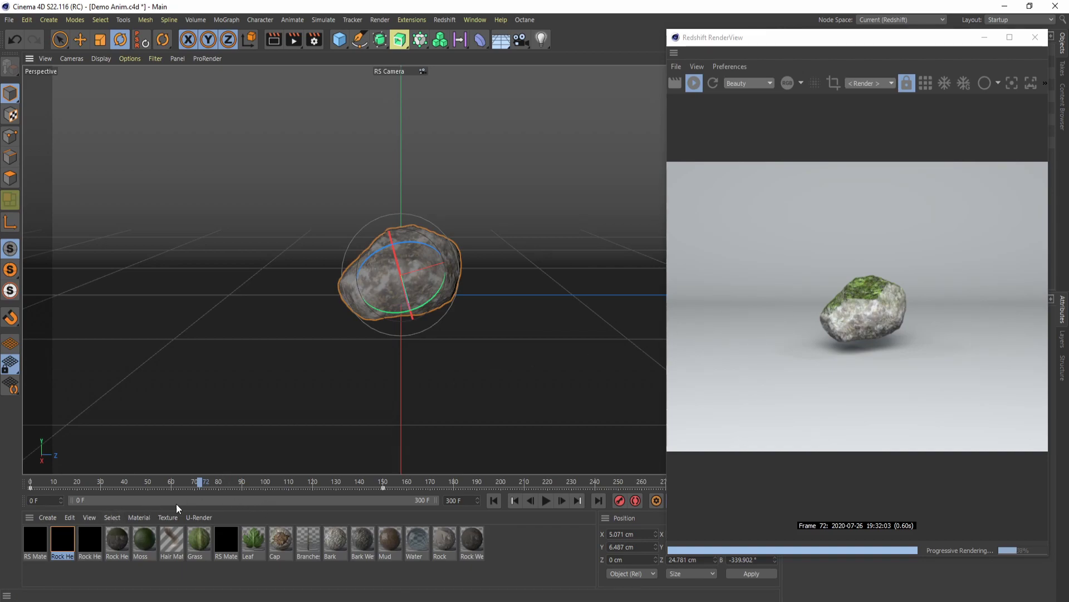
Reopen the Rock Hero 3 shader graph and show the general image settings of the rock's BaseColor texture.
double_click(70, 529)
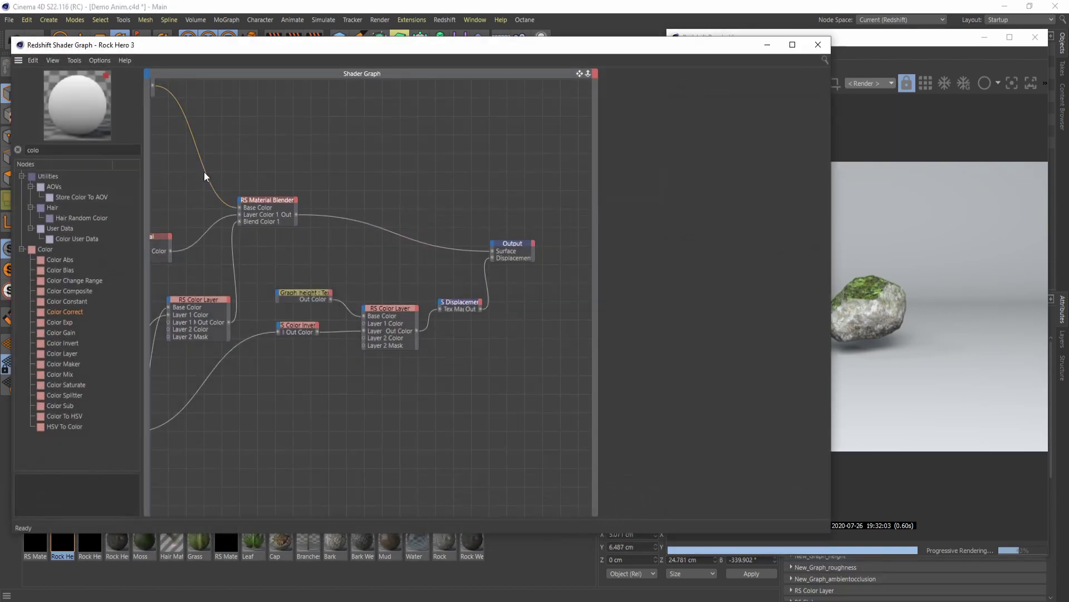
middle_drag(273, 168, 613, 257)
click(230, 109)
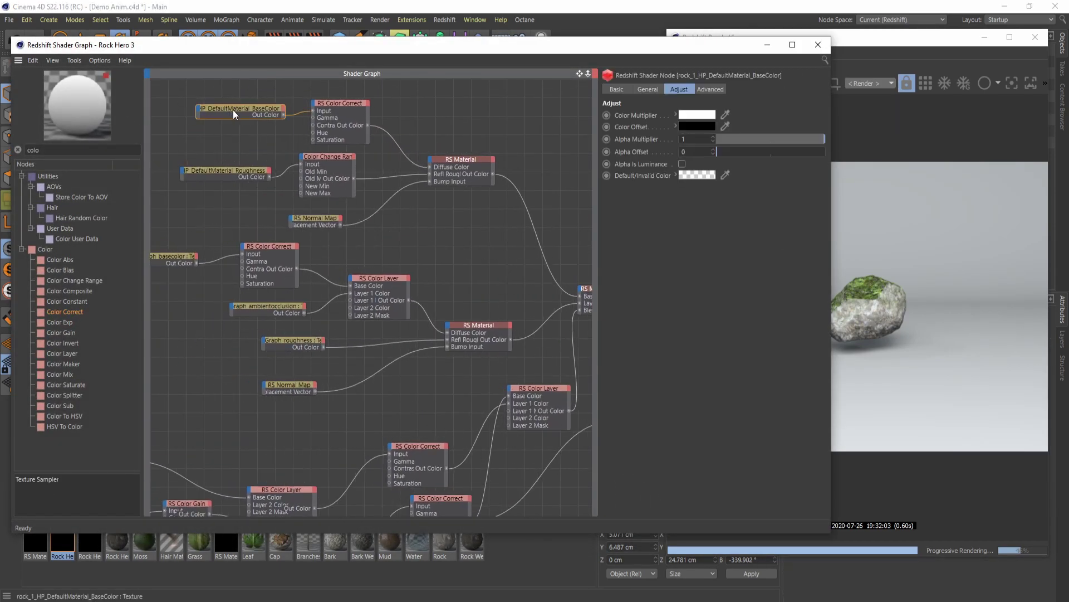
click(646, 90)
shift+click(619, 90)
click(650, 89)
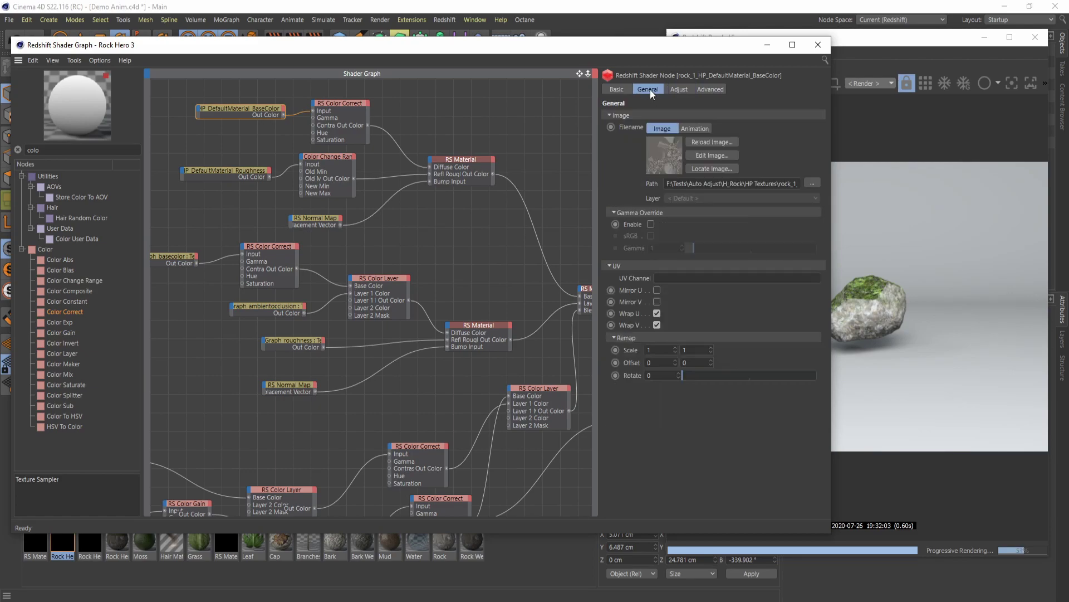
Locate the BaseColor image on disk, view rock_1_HP_DefaultMaterial_BaseColor.png in Photos, and return to the shader graph.
click(714, 168)
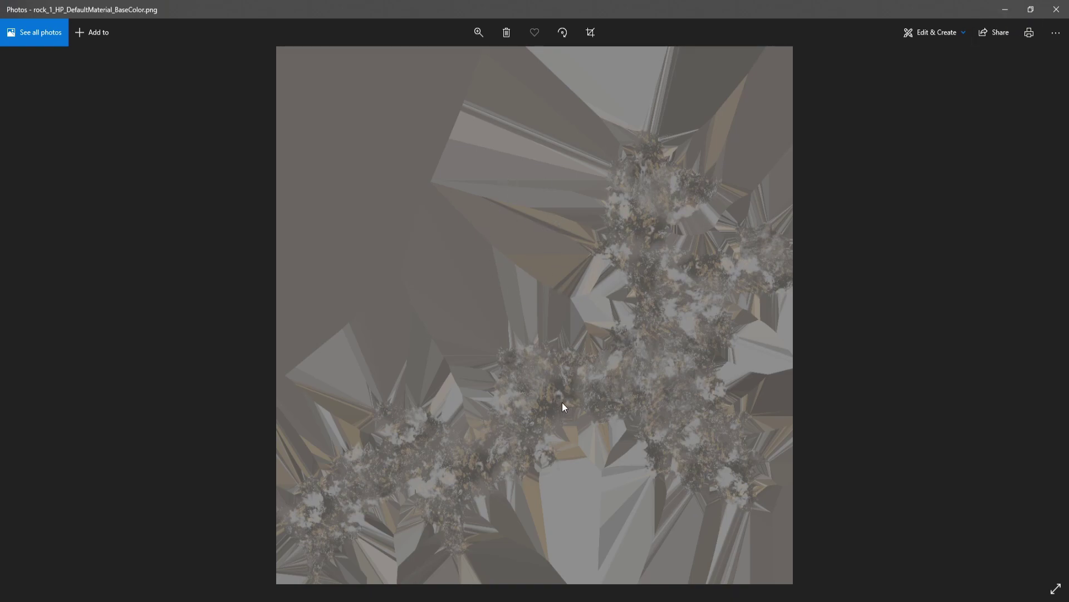
click(1057, 10)
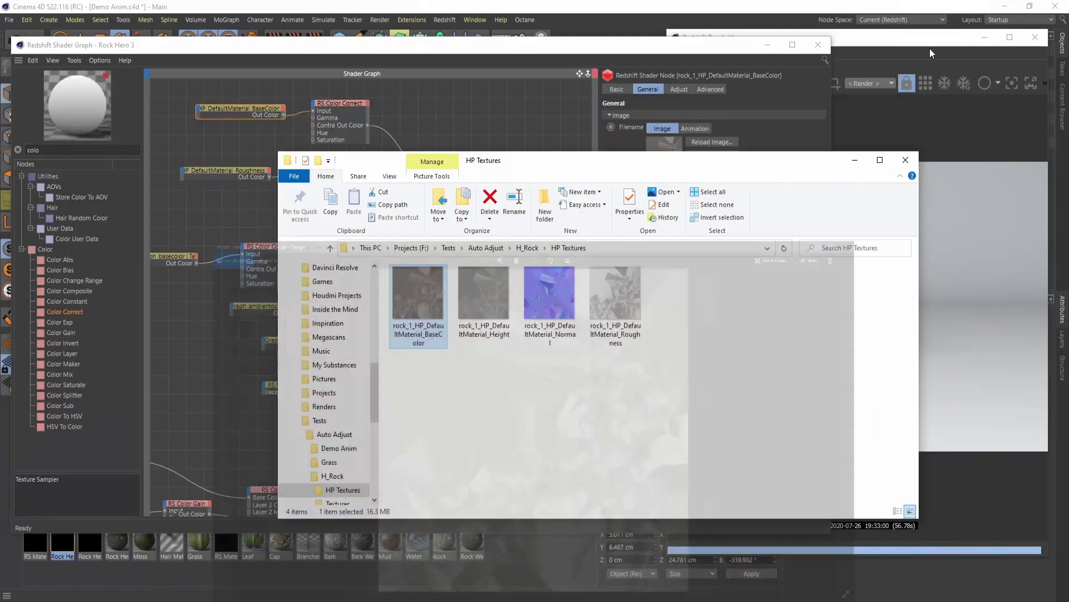
click(861, 154)
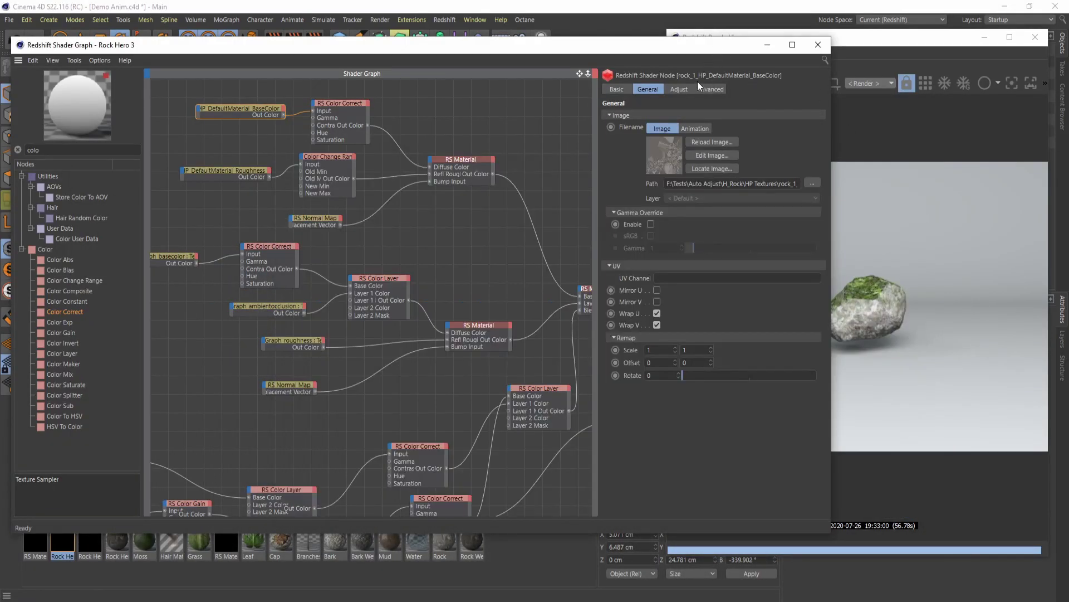